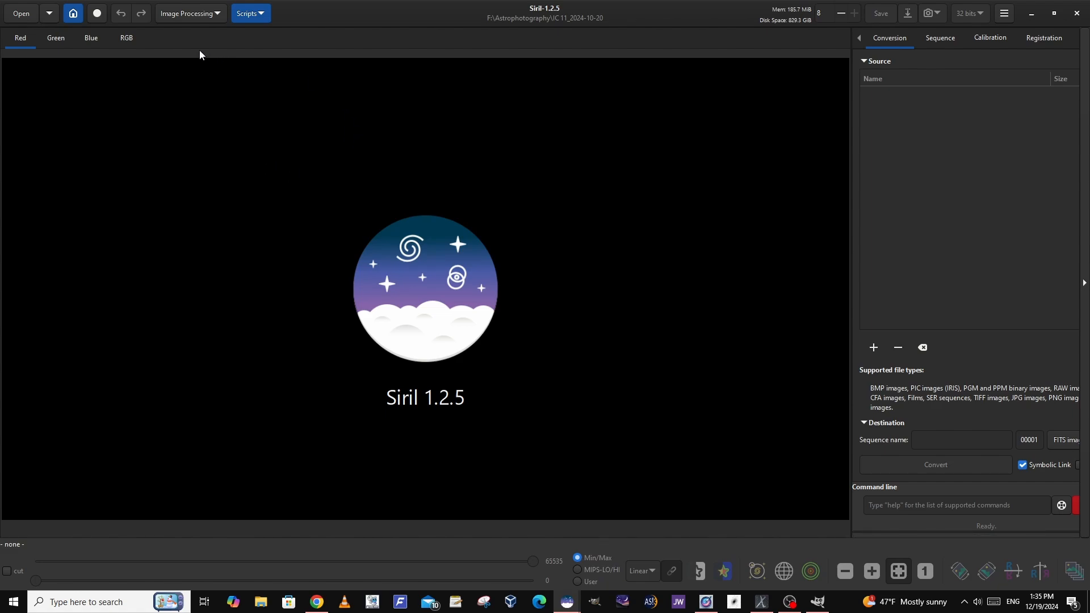
Set the working directory to the Astro_Demo folder inside C:\Temp.
{"action": "left_click", "coordinate": [73, 15]}
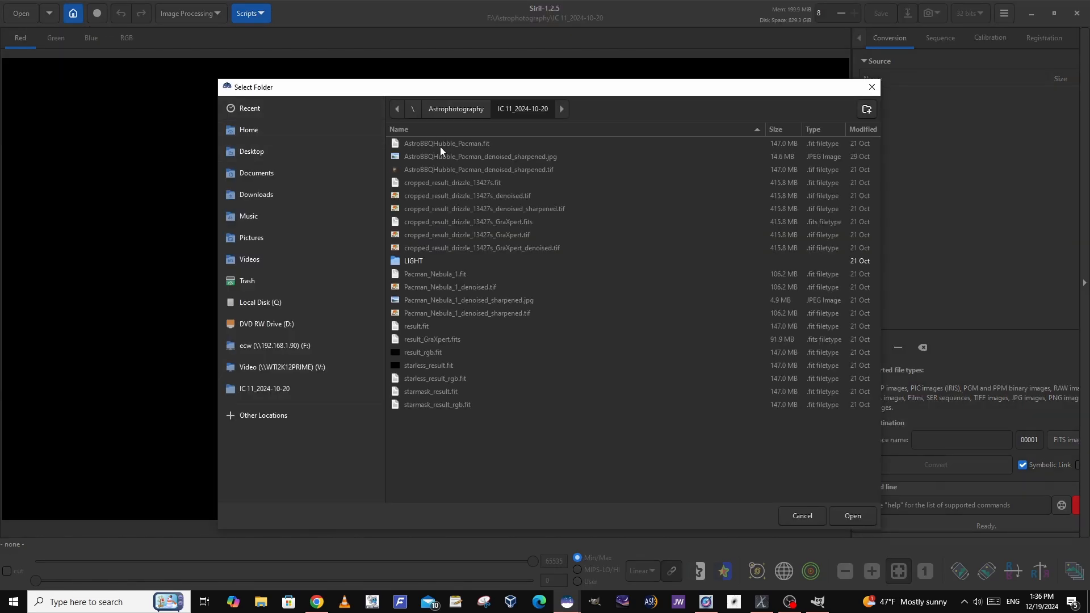
{"action": "left_click", "coordinate": [258, 306]}
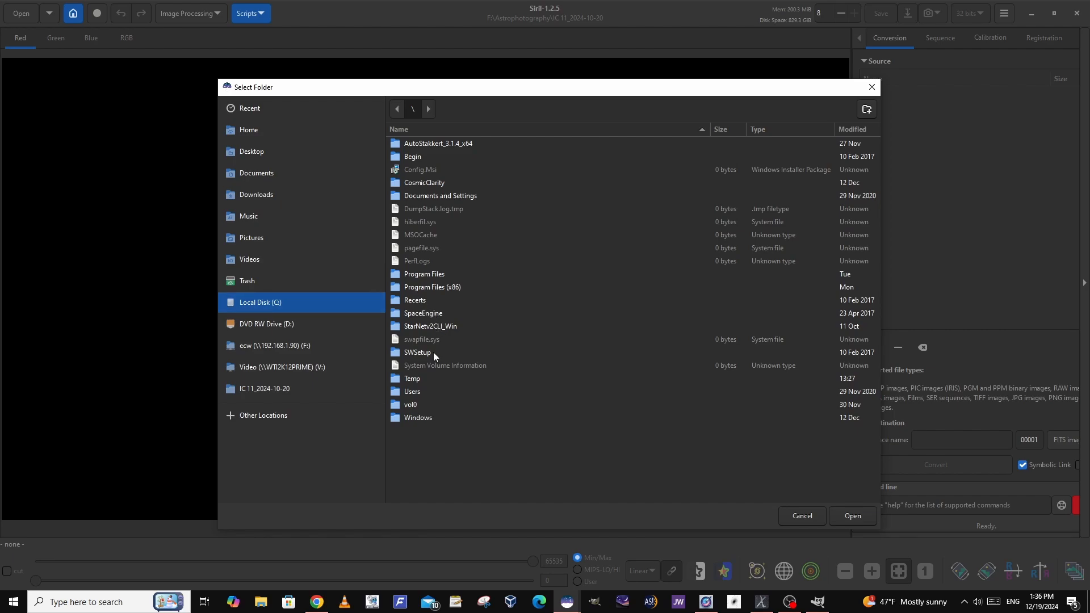
{"action": "double_click", "coordinate": [421, 379]}
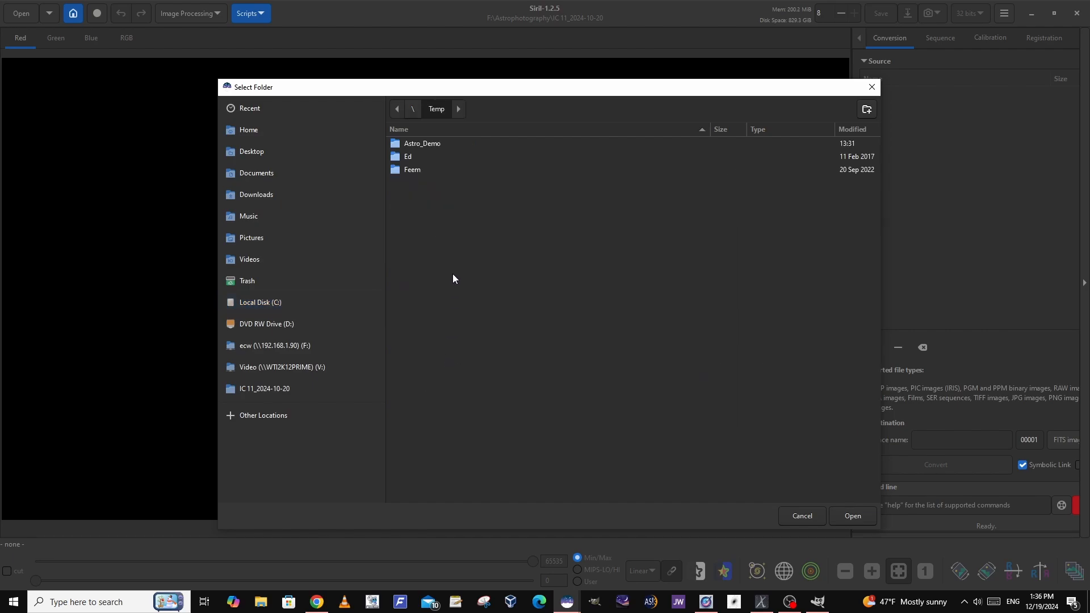
{"action": "double_click", "coordinate": [423, 144]}
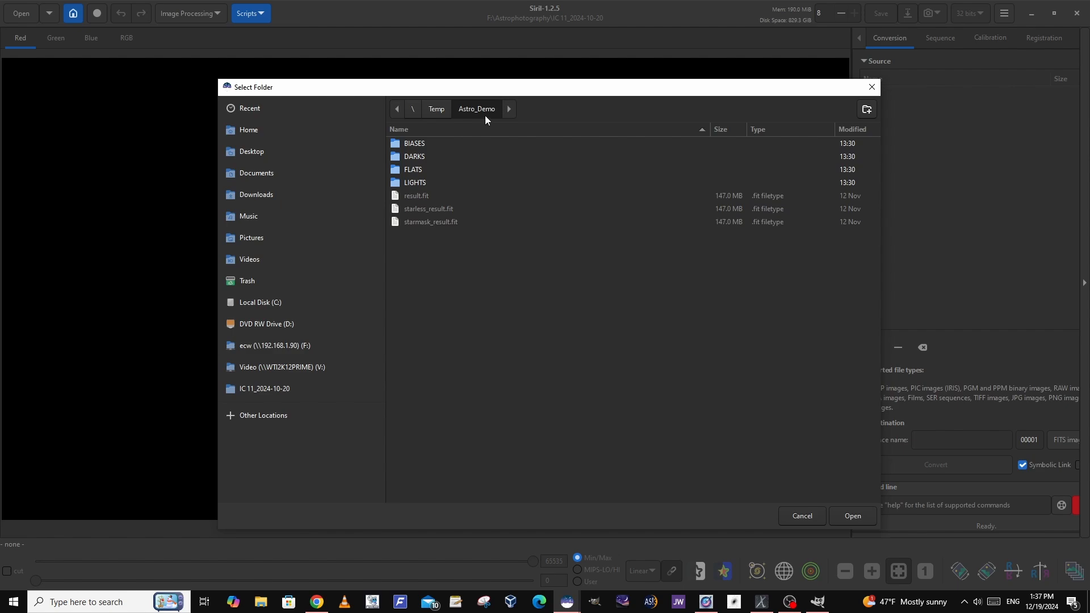
{"action": "left_click", "coordinate": [853, 517]}
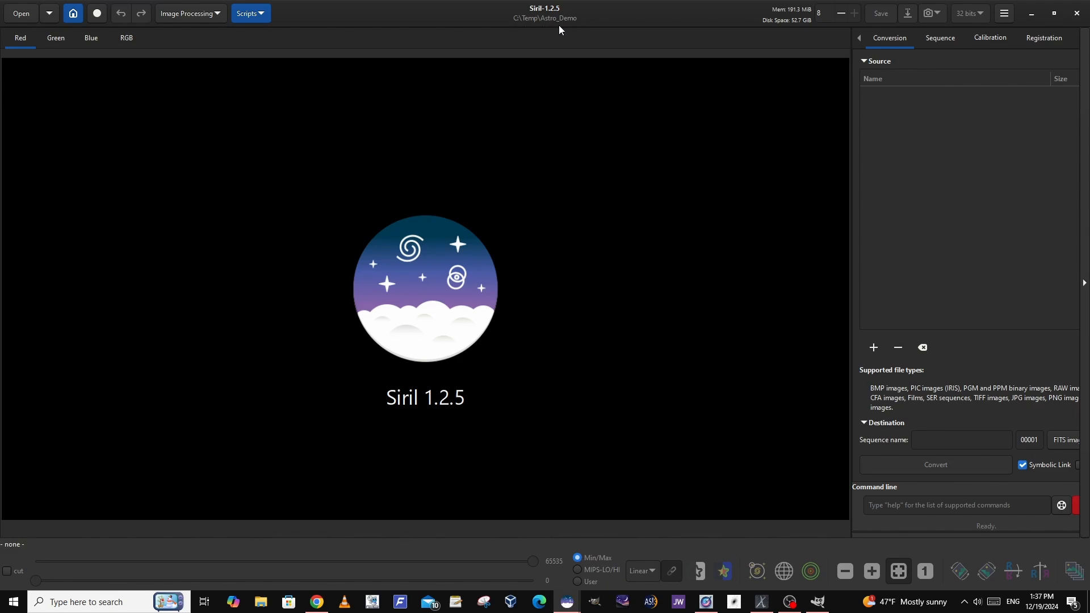
{"action": "left_click", "coordinate": [260, 15]}
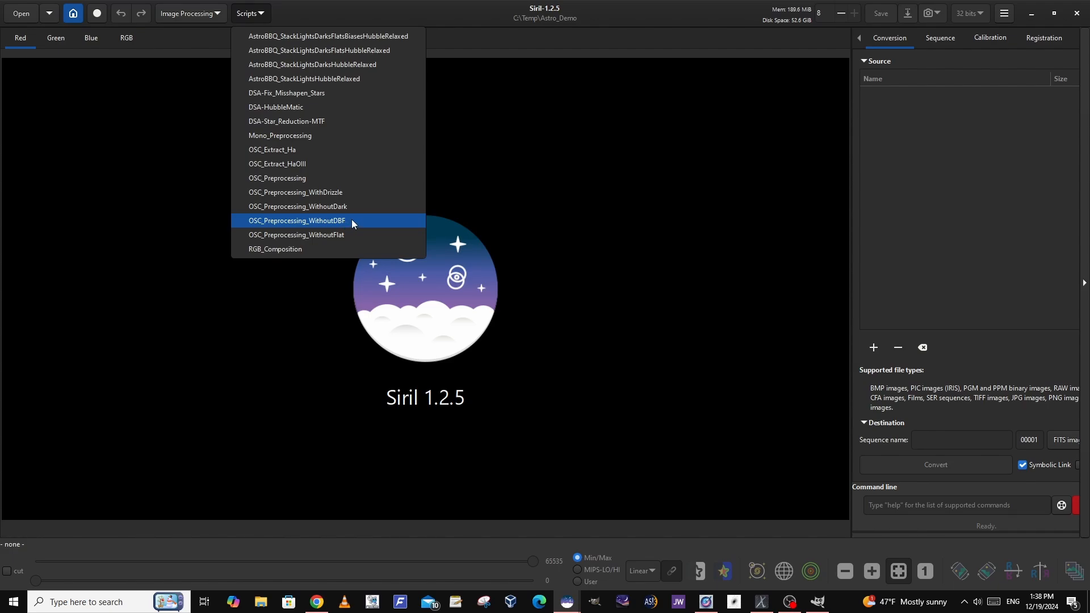
{"action": "left_click", "coordinate": [349, 180]}
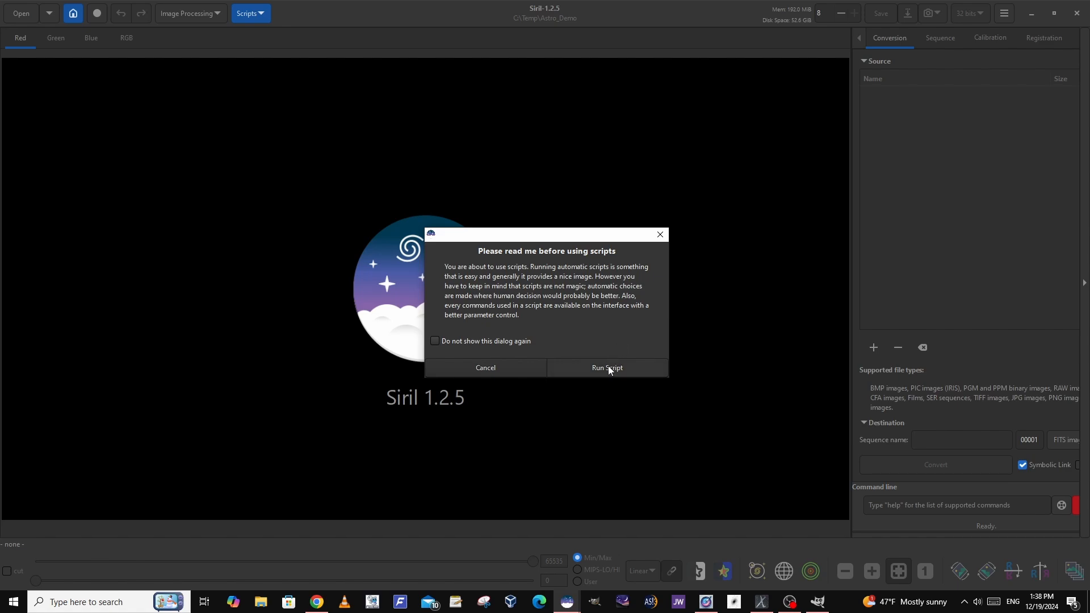
{"action": "left_click", "coordinate": [485, 367]}
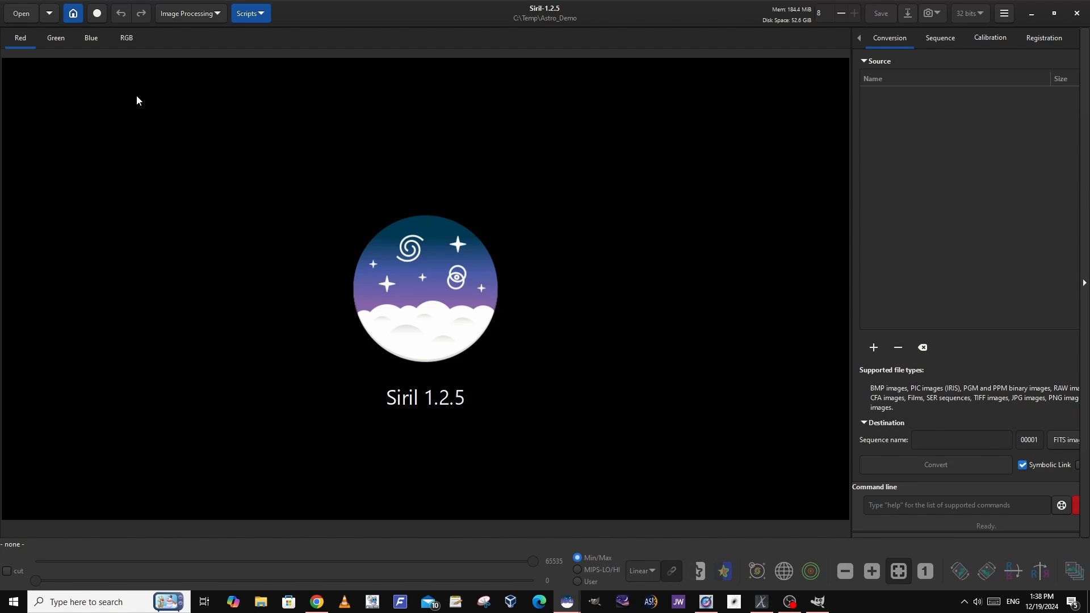
Open the stacked image result.fit from the Astro_Demo folder.
{"action": "left_click", "coordinate": [22, 16]}
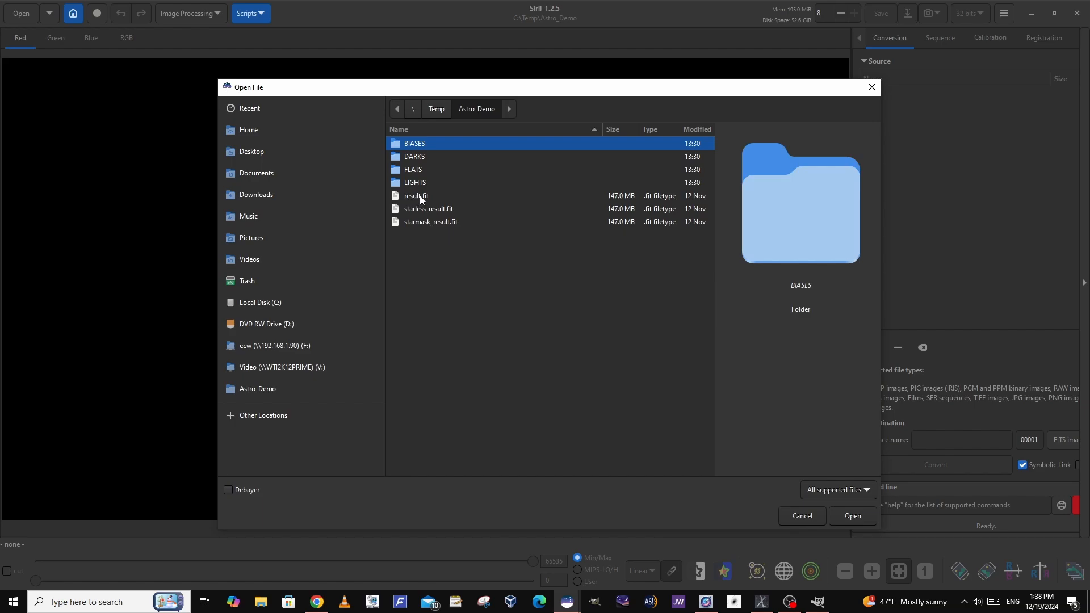
{"action": "left_click", "coordinate": [421, 199]}
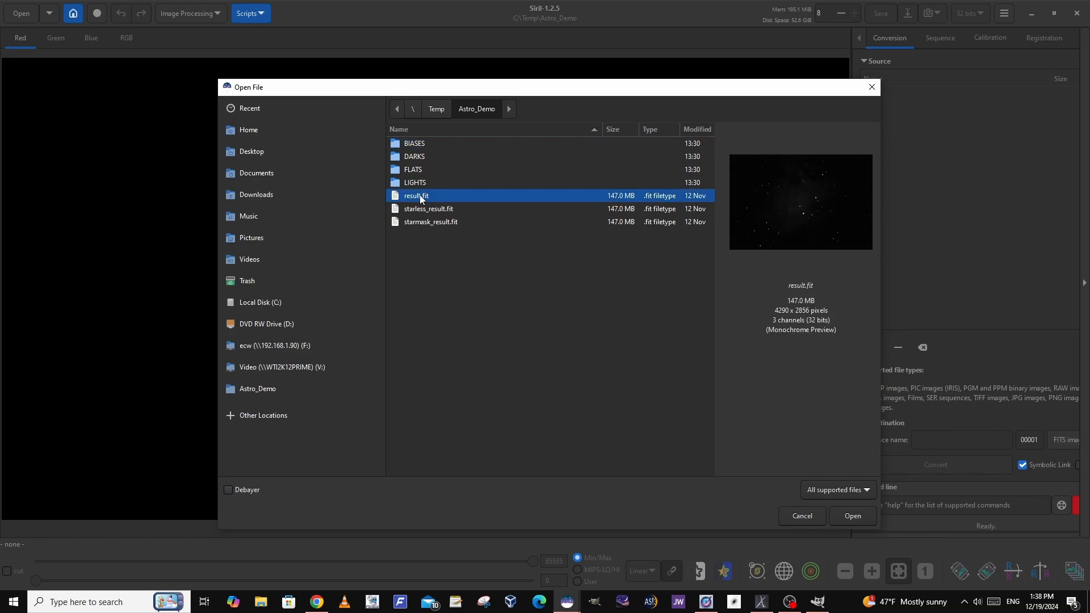
{"action": "double_click", "coordinate": [419, 196]}
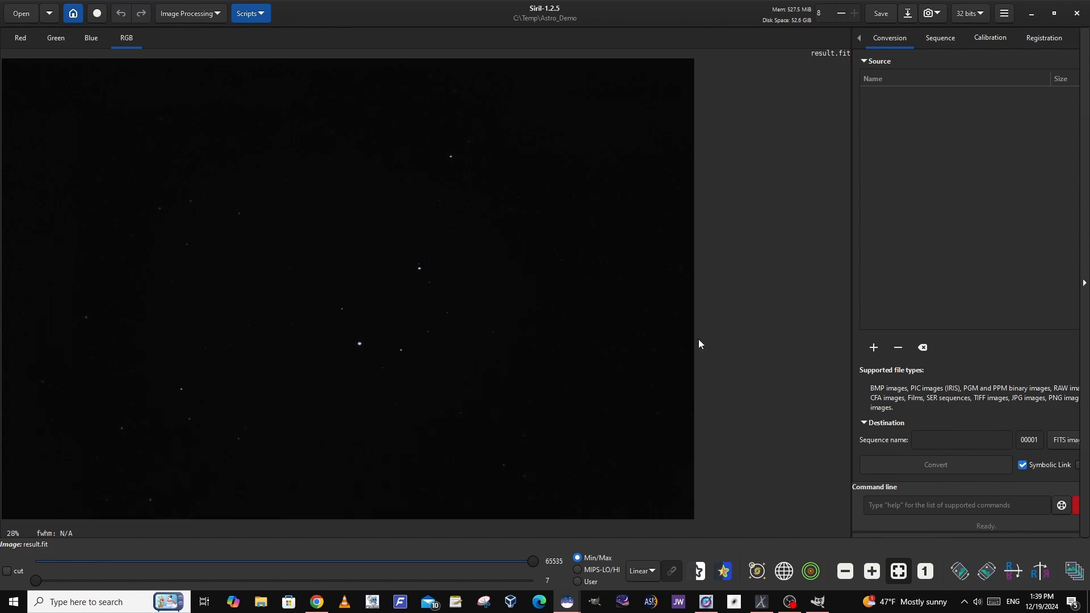
Try a manual Histogram Transformation stretch with midtones at about 0.04 and shadows at about 0.041, closing it without applying.
{"action": "left_click", "coordinate": [216, 15]}
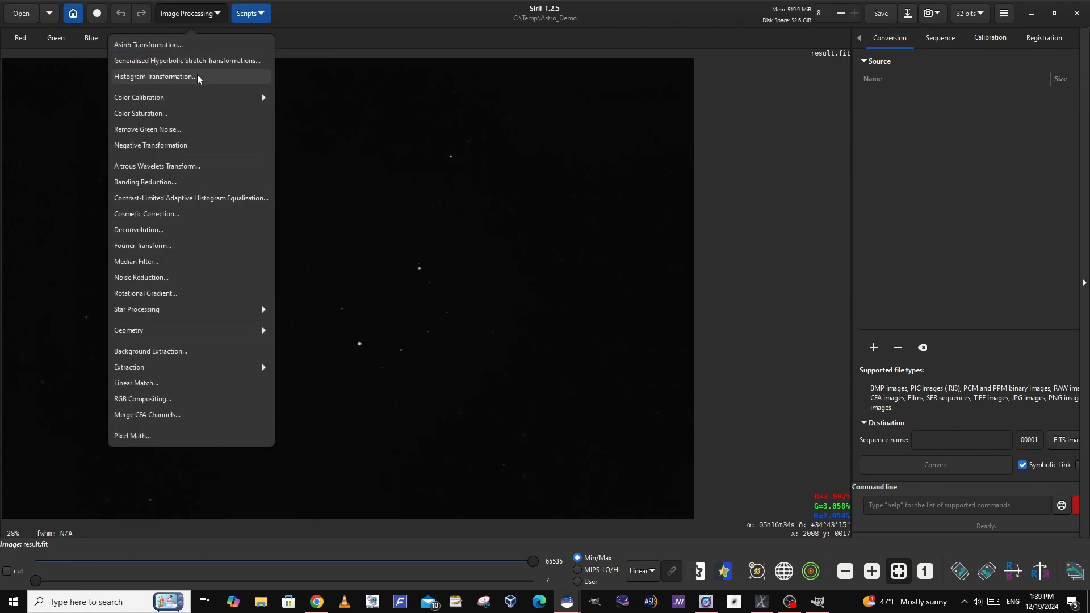
{"action": "left_click", "coordinate": [198, 77]}
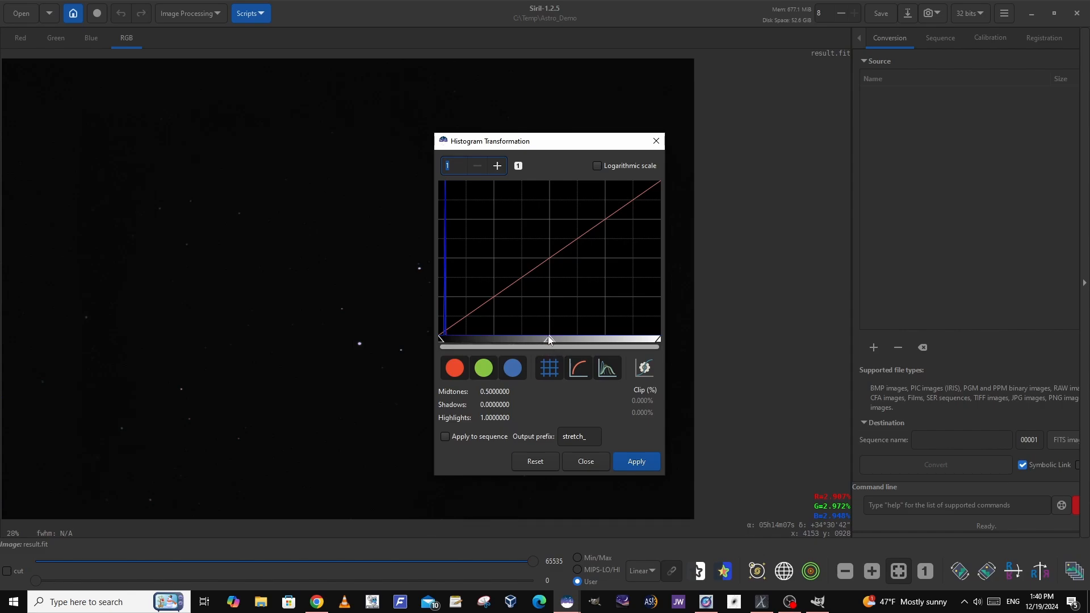
{"action": "left_click_drag", "start_coordinate": [550, 339], "coordinate": [477, 343]}
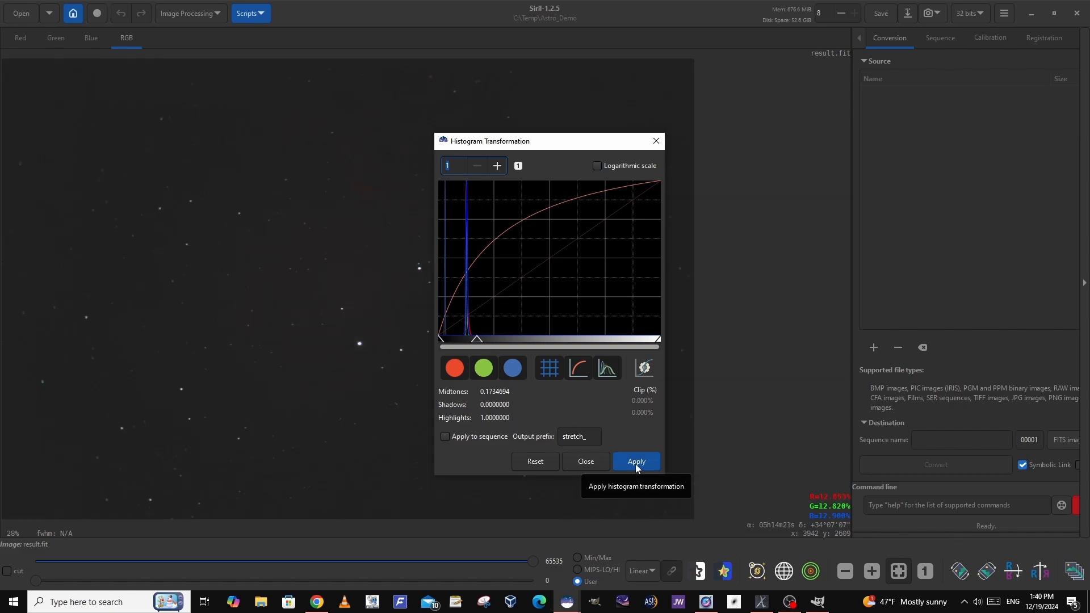
{"action": "left_click_drag", "start_coordinate": [442, 341], "coordinate": [469, 343]}
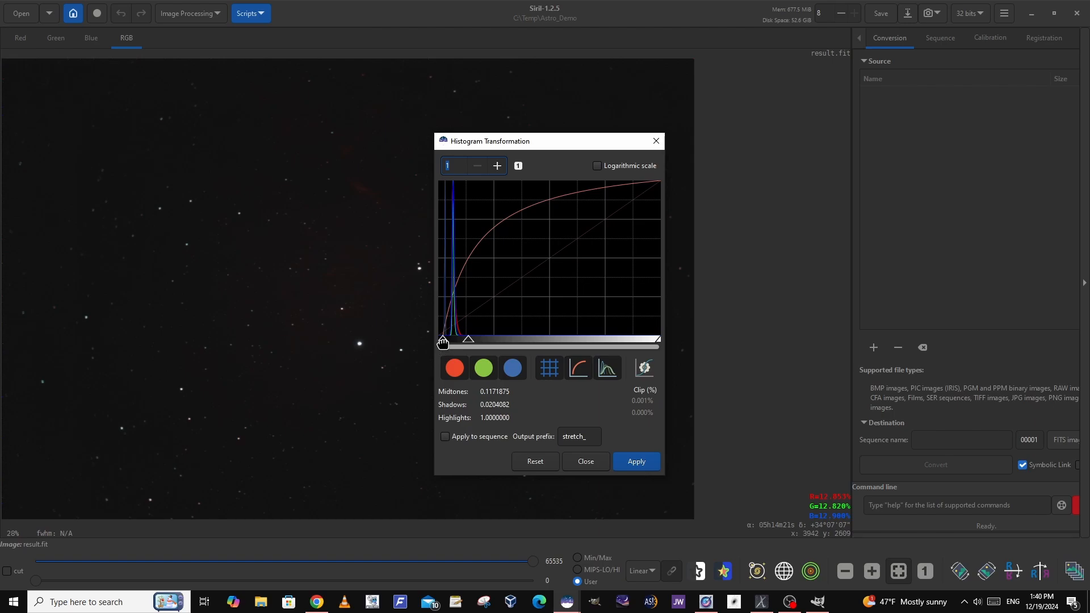
{"action": "left_click_drag", "start_coordinate": [443, 343], "coordinate": [446, 342]}
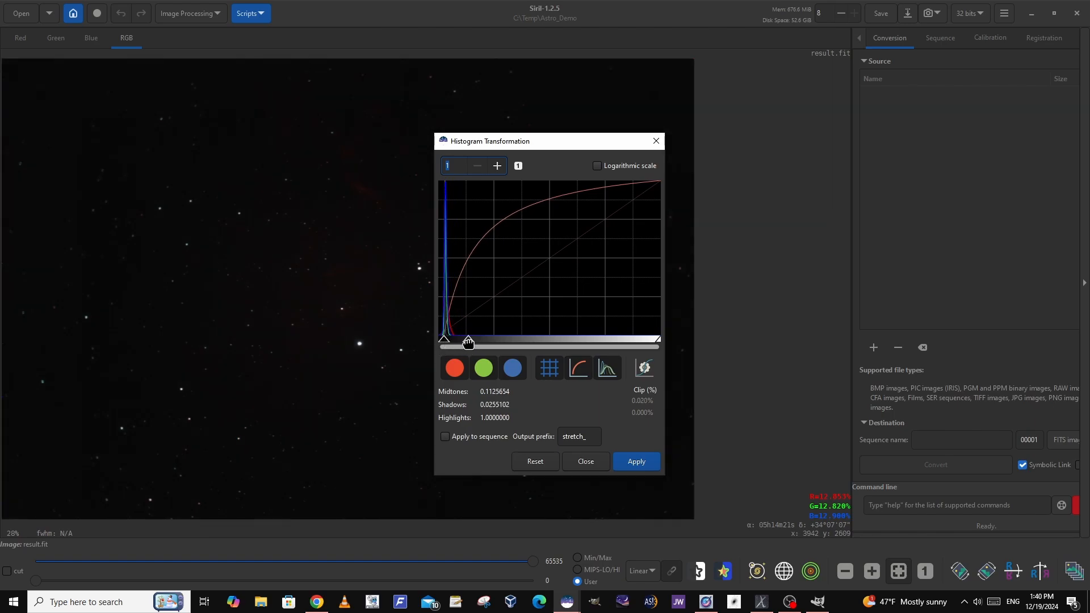
{"action": "left_click", "coordinate": [461, 344]}
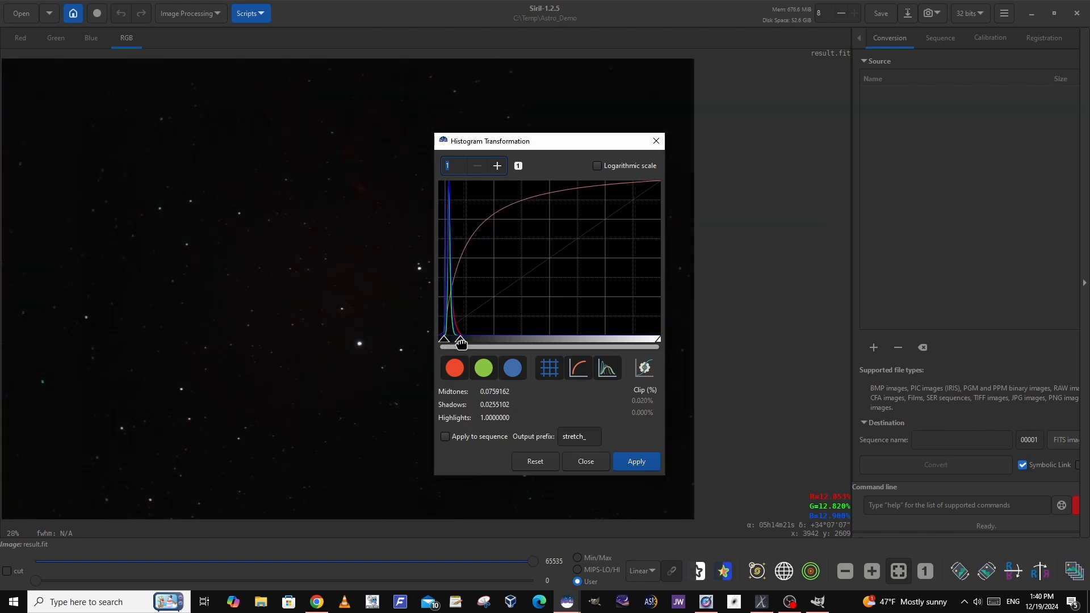
{"action": "left_click_drag", "start_coordinate": [461, 344], "coordinate": [458, 343]}
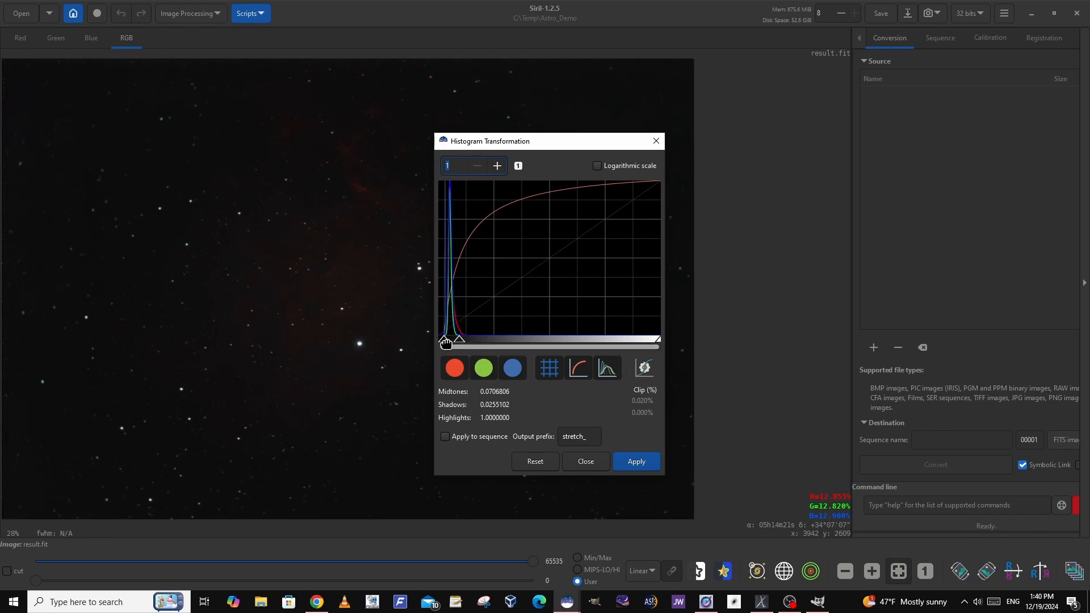
{"action": "left_click_drag", "start_coordinate": [446, 344], "coordinate": [456, 344]}
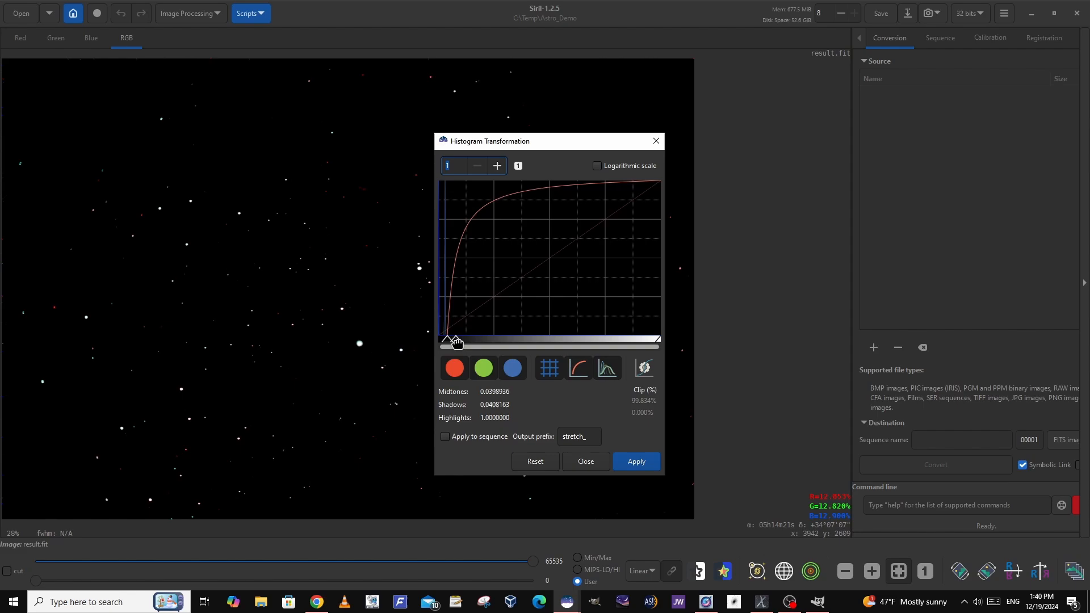
{"action": "left_click", "coordinate": [585, 461]}
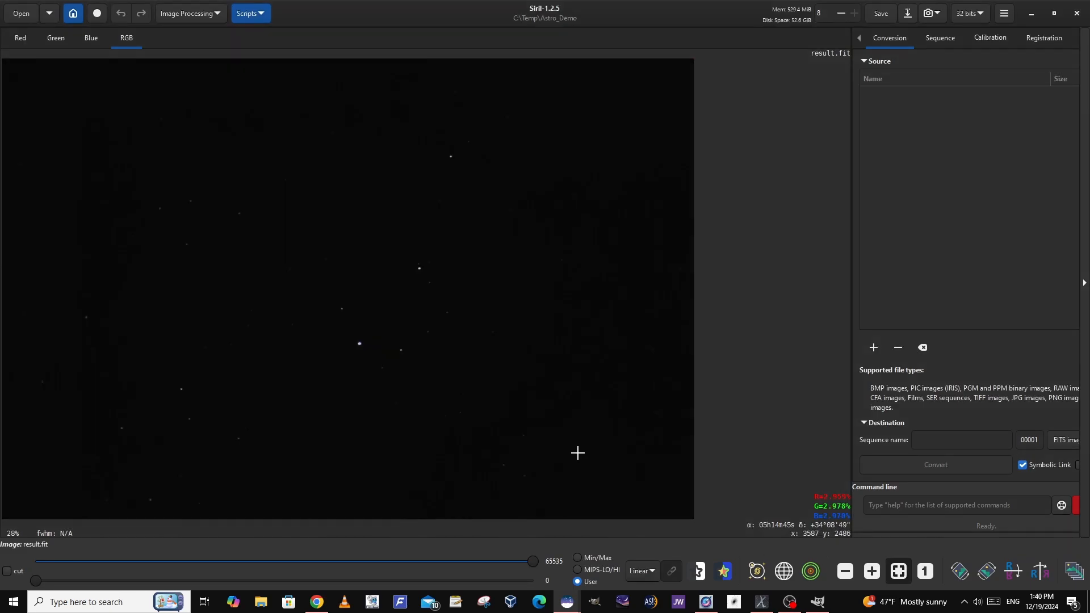
Preview the image in the AutoStretch display mode and return the display to Linear.
{"action": "left_click", "coordinate": [648, 571]}
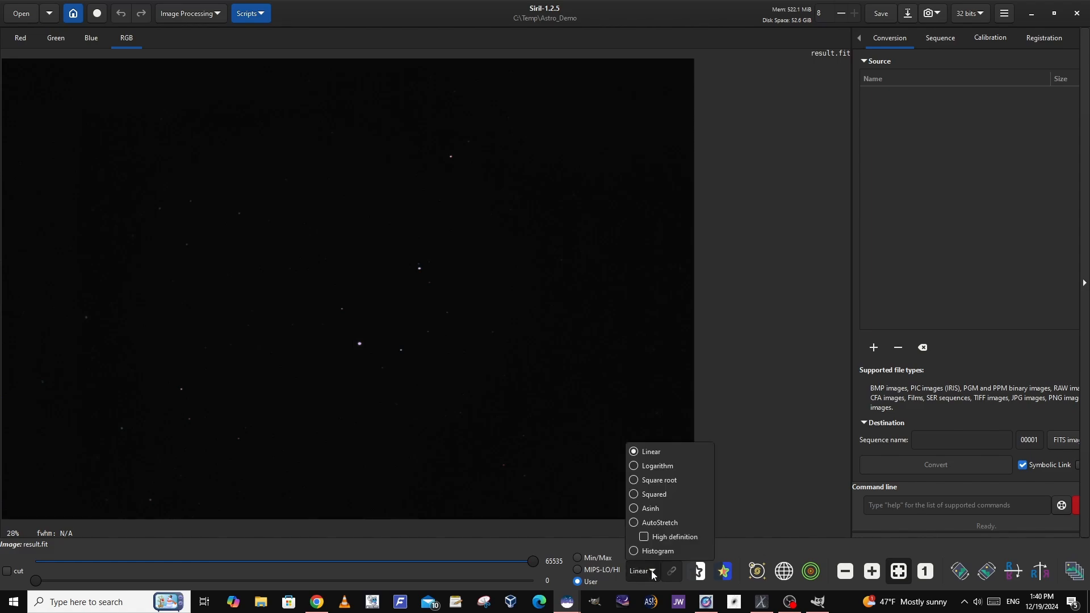
{"action": "left_click", "coordinate": [653, 523]}
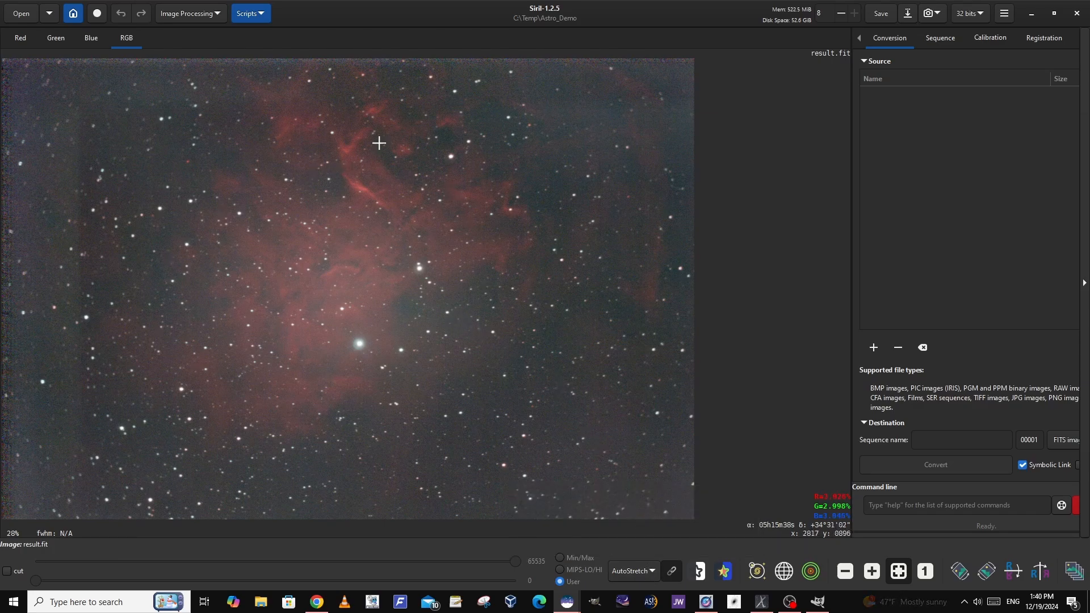
{"action": "left_click", "coordinate": [652, 570]}
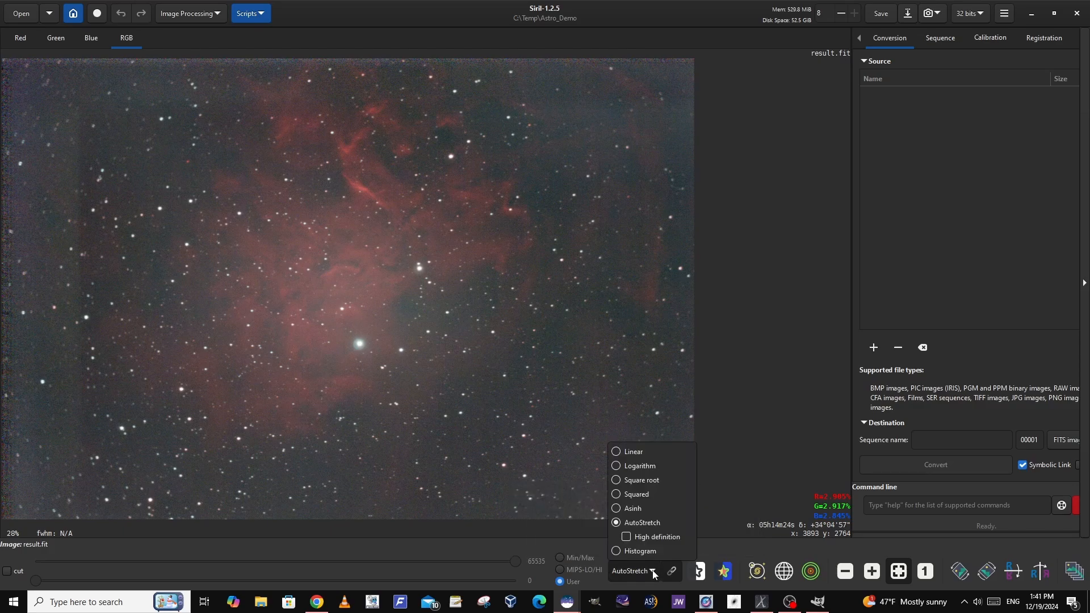
{"action": "left_click", "coordinate": [638, 448]}
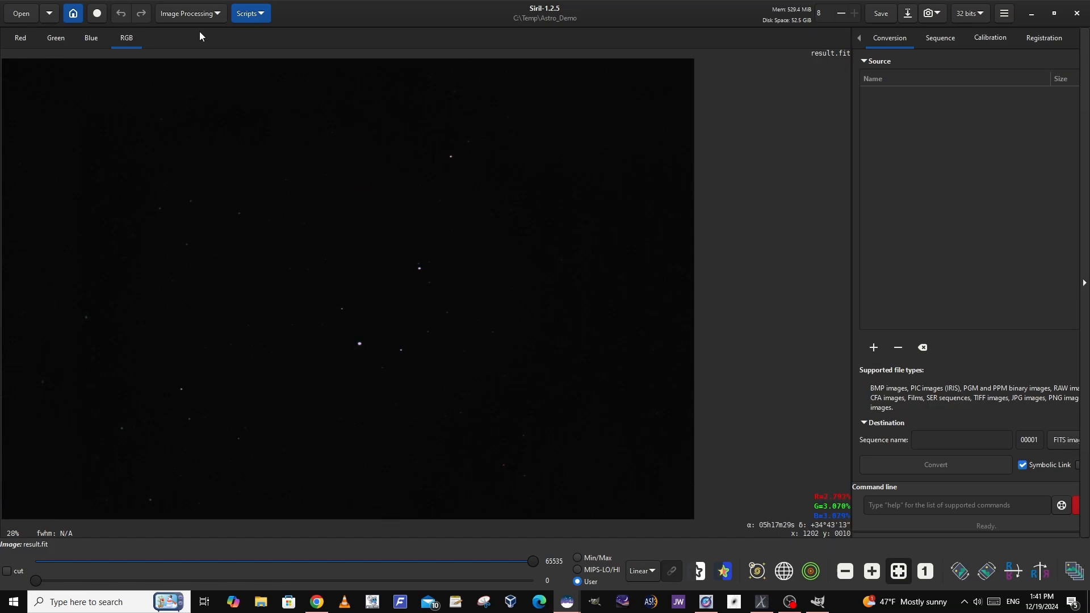
Try the autostretch algorithm in Histogram Transformation and close it without applying the stretch.
{"action": "left_click", "coordinate": [217, 13]}
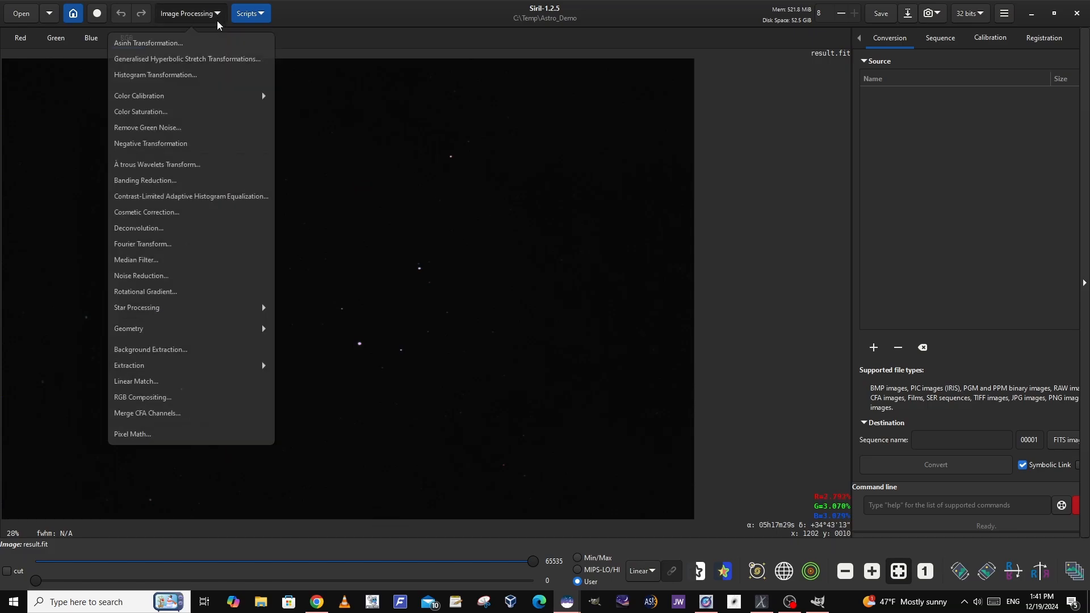
{"action": "left_click", "coordinate": [202, 77]}
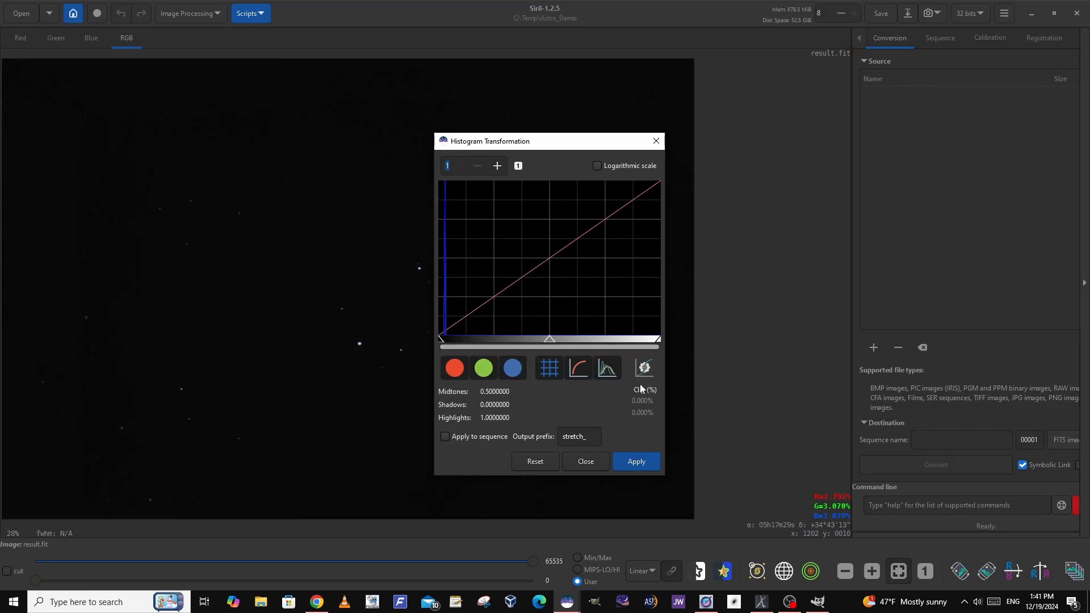
{"action": "left_click", "coordinate": [645, 369]}
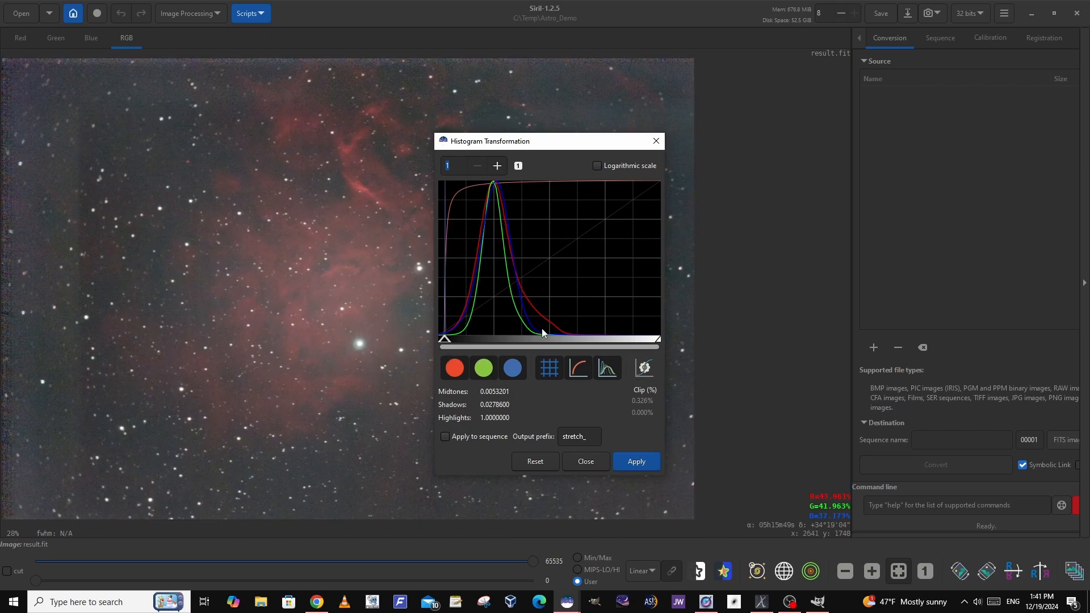
{"action": "left_click_drag", "start_coordinate": [508, 143], "coordinate": [678, 125]}
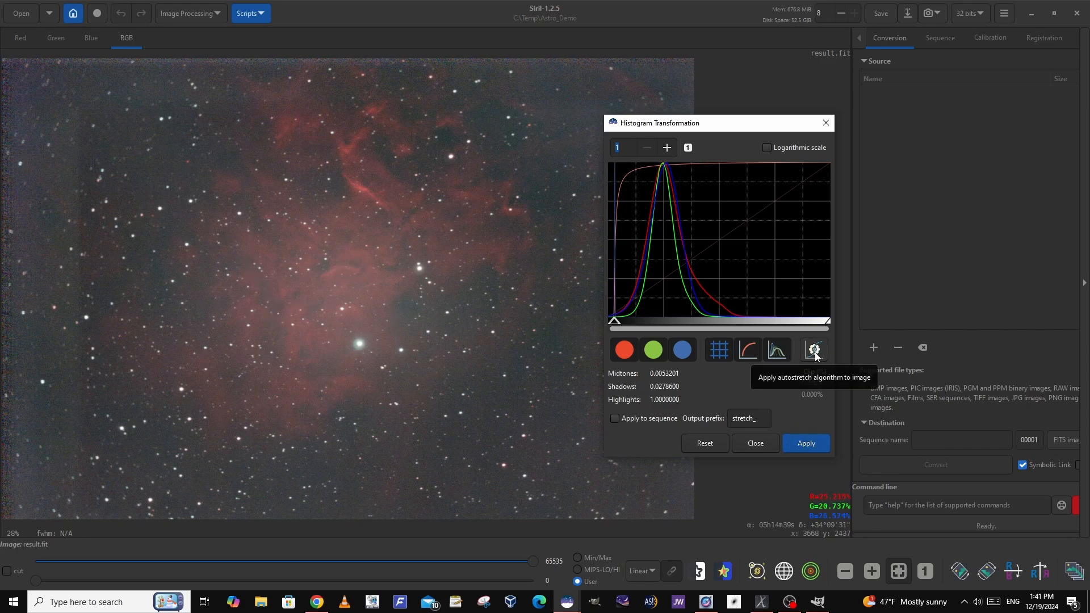
{"action": "left_click", "coordinate": [754, 444]}
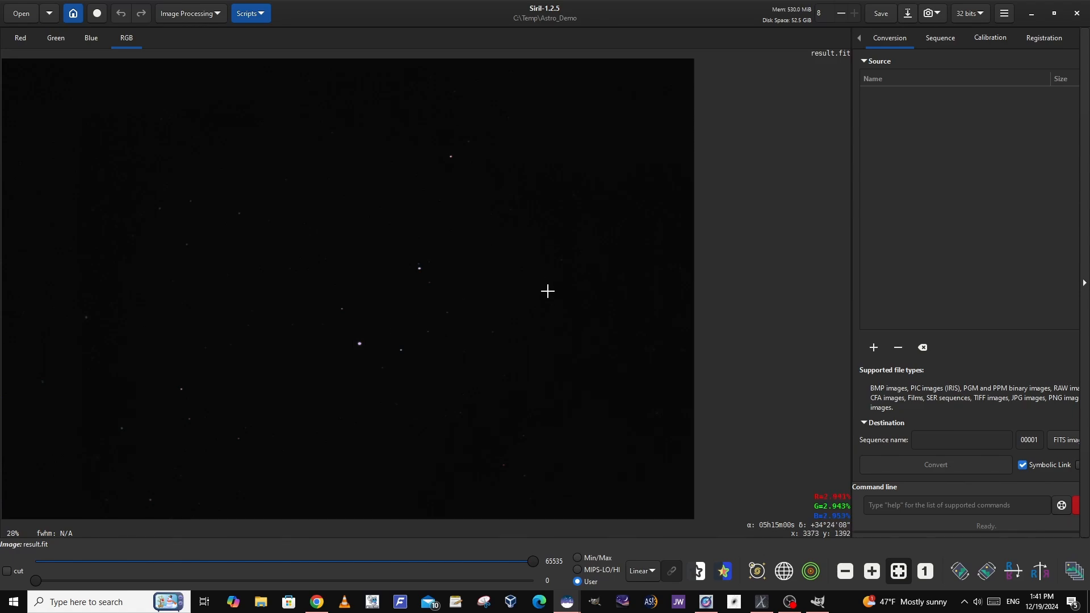
Set the image display mode to AutoStretch.
{"action": "left_click", "coordinate": [215, 13]}
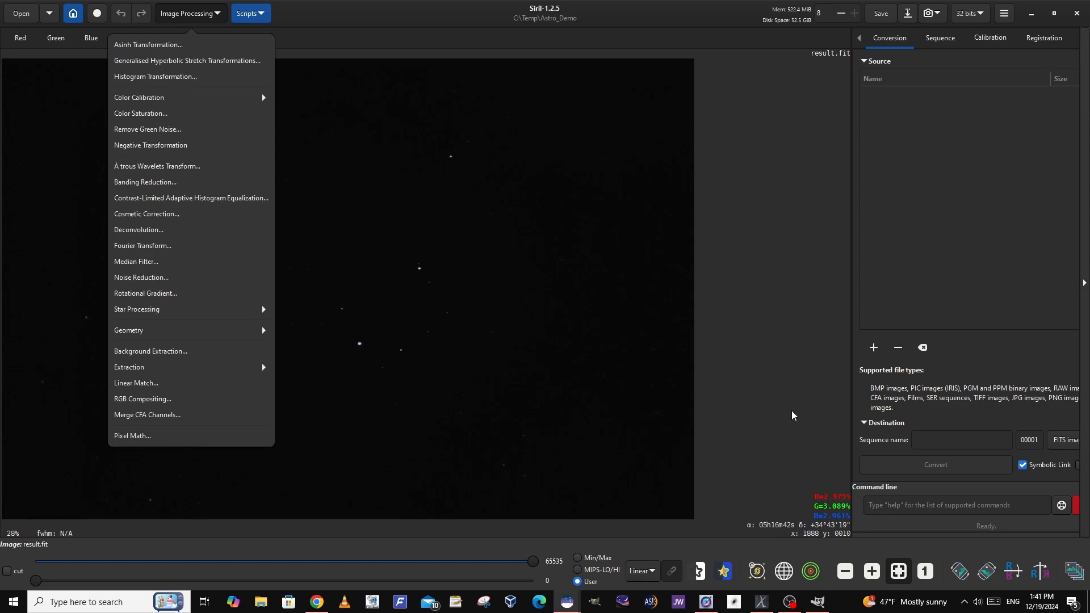
{"action": "left_click", "coordinate": [715, 539]}
{"action": "left_click", "coordinate": [653, 571]}
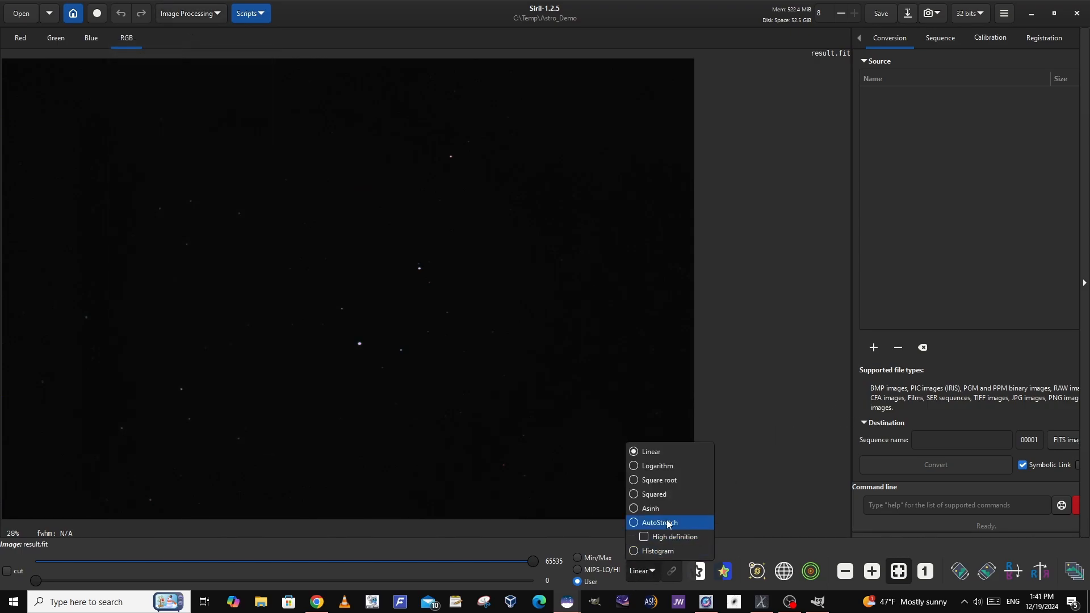
{"action": "left_click", "coordinate": [655, 523]}
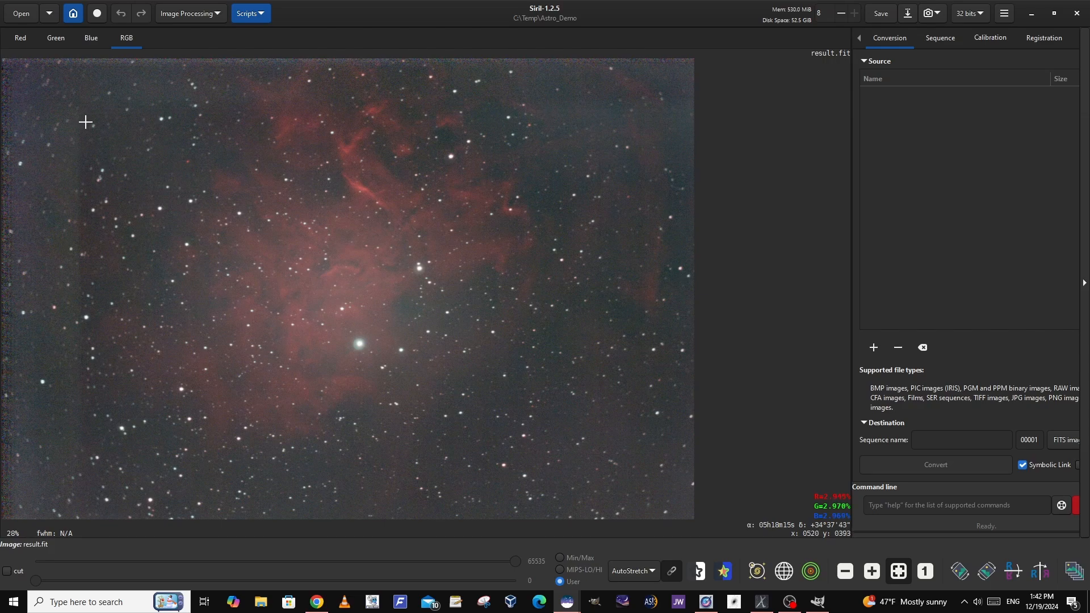
Crop the image to a region of about 3556 x 2322 px that excludes the stacking artifacts along the edges.
{"action": "left_click_drag", "start_coordinate": [86, 119], "coordinate": [660, 494]}
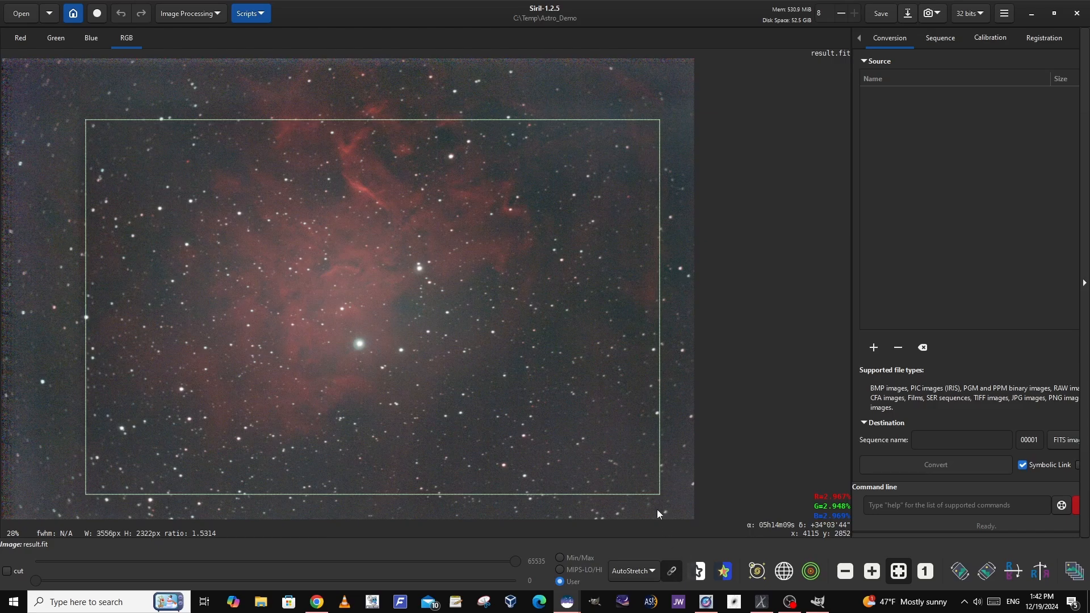
{"action": "right_click", "coordinate": [299, 227]}
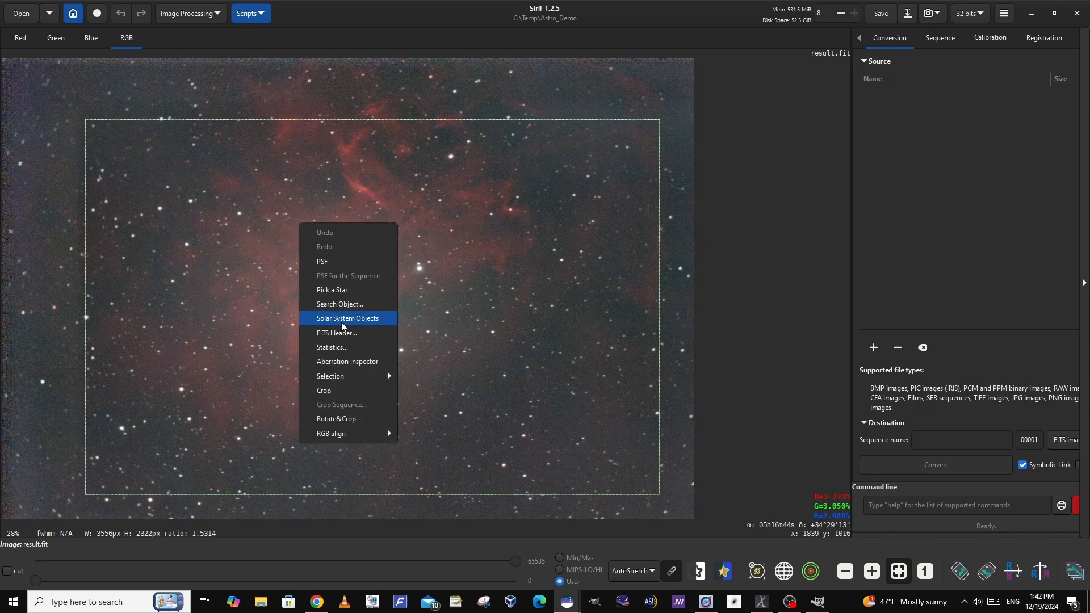
{"action": "left_click", "coordinate": [347, 392]}
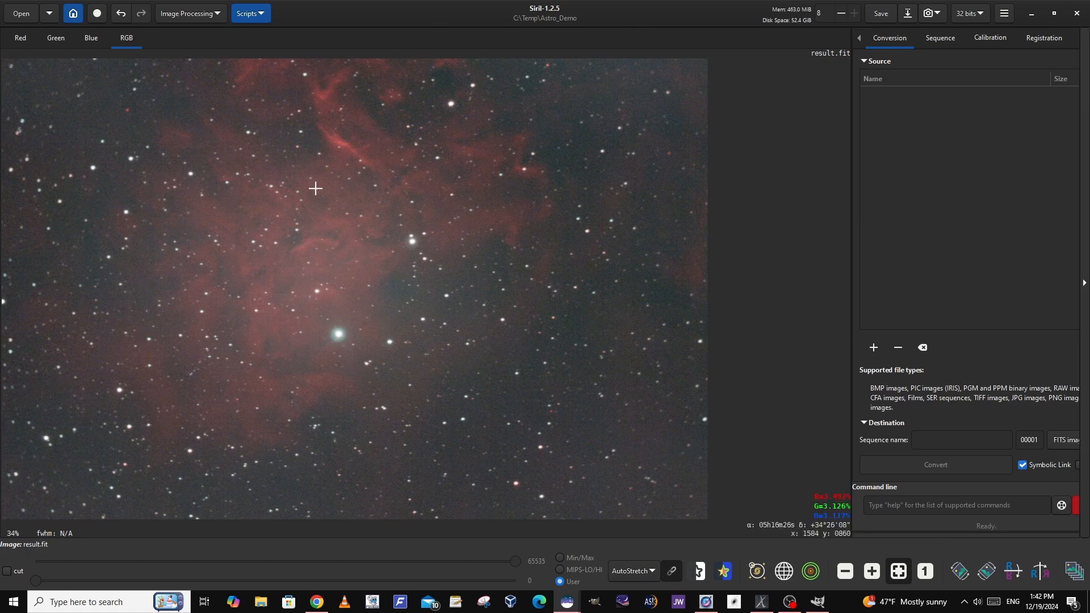
Generate a background extraction sample grid with RBF interpolation, 20 samples per line and a grid tolerance of 2.00.
{"action": "left_click", "coordinate": [214, 15]}
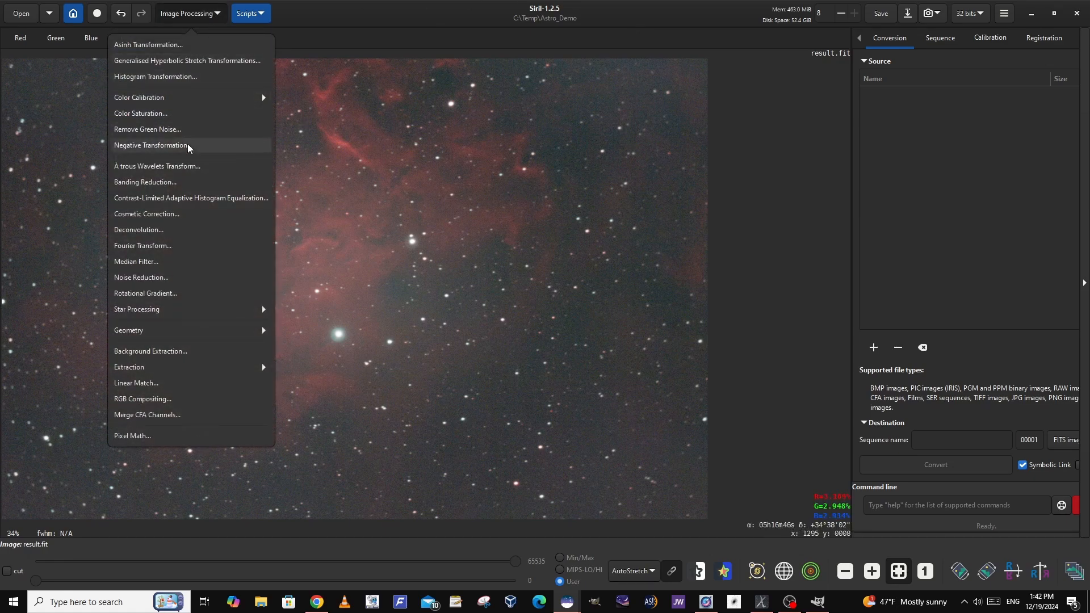
{"action": "left_click", "coordinate": [151, 351]}
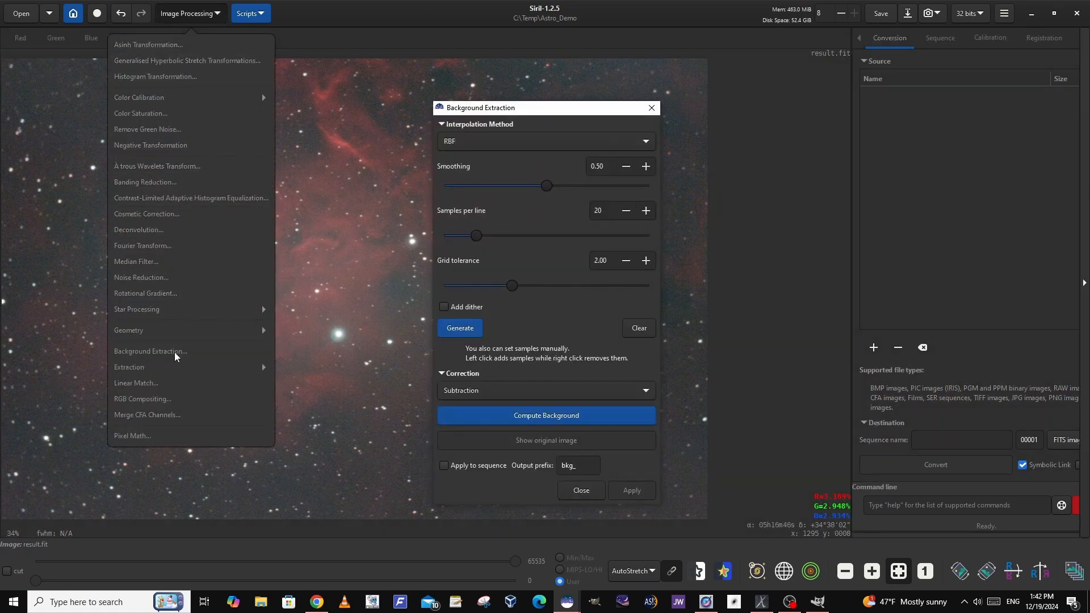
{"action": "left_click_drag", "start_coordinate": [517, 109], "coordinate": [764, 107]}
{"action": "left_click", "coordinate": [706, 325]}
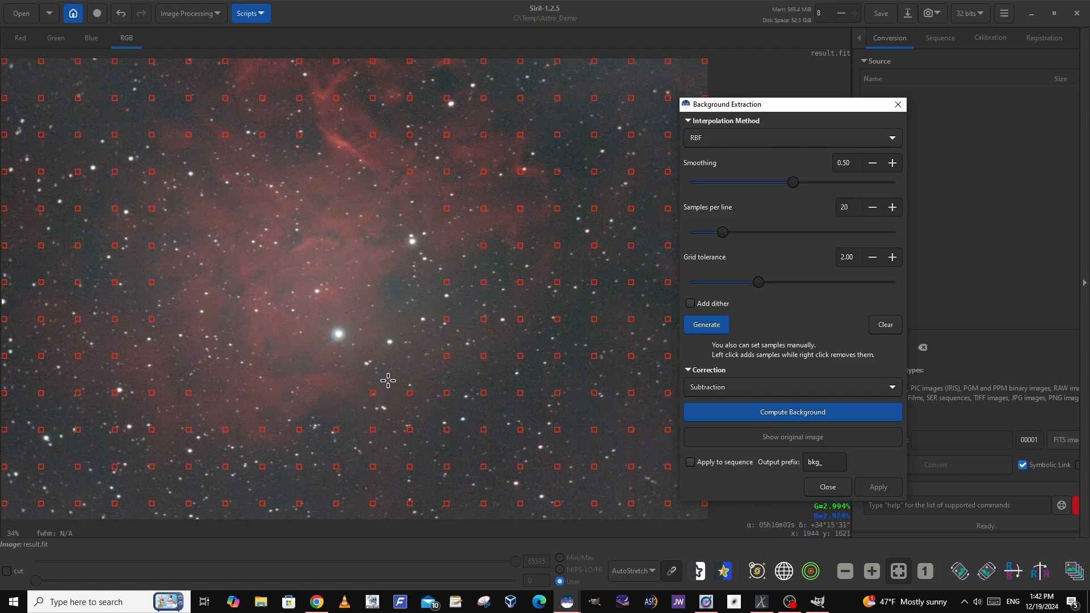
Remove the background samples lying on the red nebula and around its edges, keeping those over the darker sky.
{"action": "right_click", "coordinate": [447, 317]}
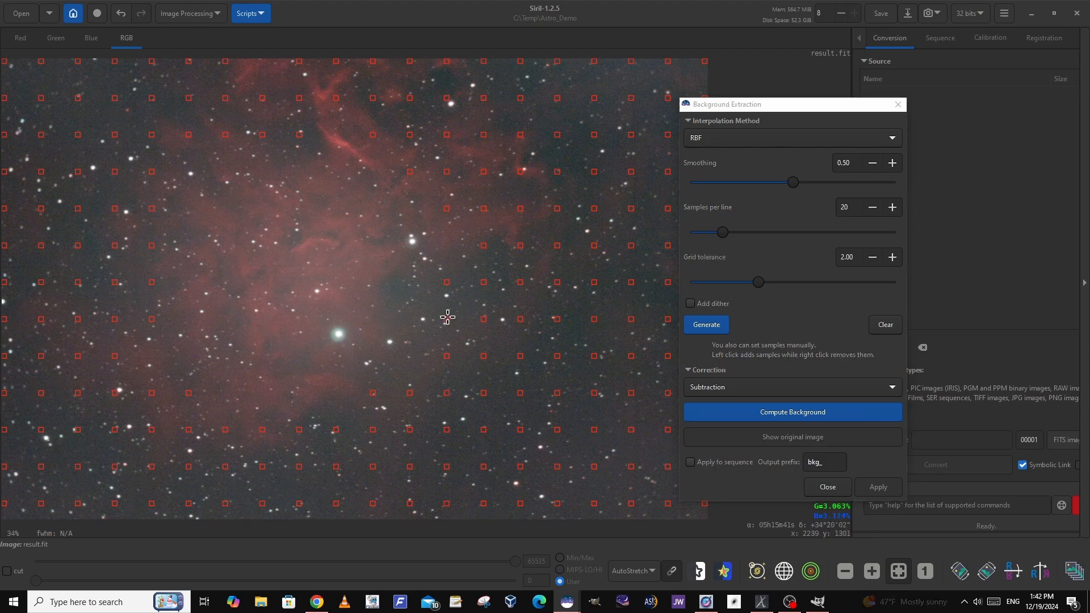
{"action": "right_click", "coordinate": [447, 209]}
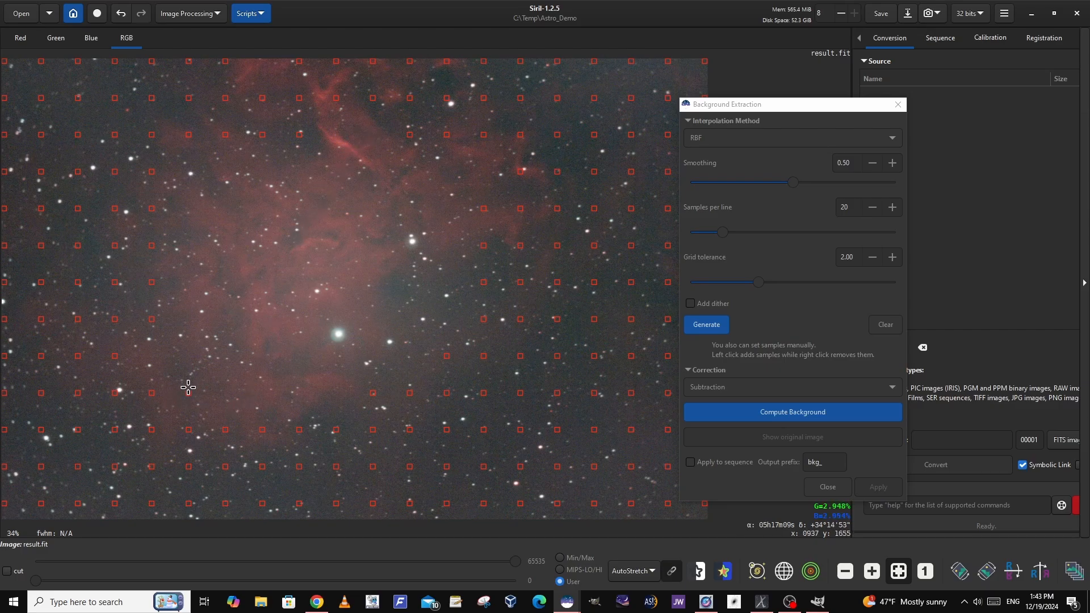
{"action": "right_click", "coordinate": [506, 198]}
{"action": "right_click", "coordinate": [493, 227]}
{"action": "right_click", "coordinate": [499, 187]}
{"action": "right_click", "coordinate": [481, 184]}
{"action": "right_click", "coordinate": [438, 161]}
{"action": "right_click", "coordinate": [438, 161]}
{"action": "right_click", "coordinate": [438, 161]}
{"action": "right_click", "coordinate": [379, 145]}
{"action": "right_click", "coordinate": [379, 145]}
{"action": "right_click", "coordinate": [324, 147]}
{"action": "right_click", "coordinate": [329, 121]}
{"action": "right_click", "coordinate": [329, 121]}
{"action": "right_click", "coordinate": [329, 121]}
{"action": "right_click", "coordinate": [306, 112]}
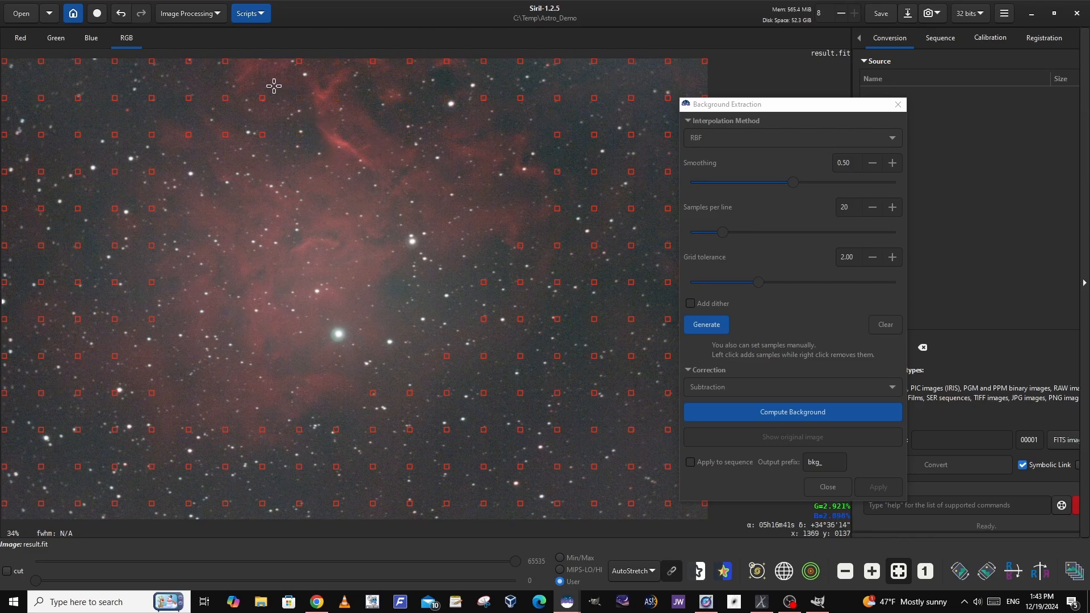
{"action": "right_click", "coordinate": [274, 86]}
{"action": "right_click", "coordinate": [274, 170]}
{"action": "right_click", "coordinate": [273, 171]}
{"action": "right_click", "coordinate": [263, 185]}
{"action": "right_click", "coordinate": [262, 185]}
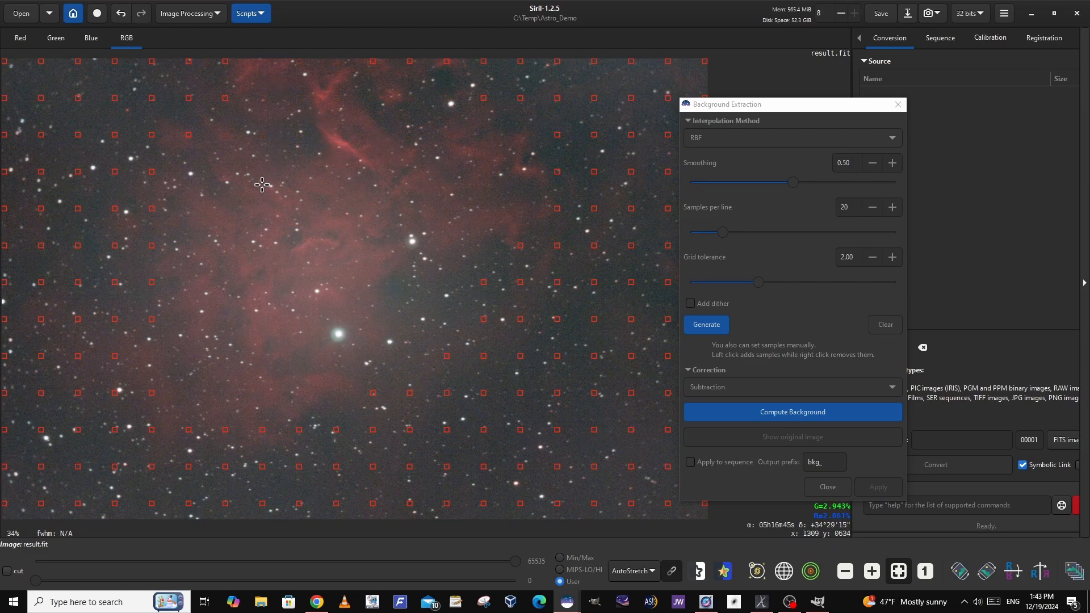
{"action": "right_click", "coordinate": [172, 245]}
{"action": "right_click", "coordinate": [167, 179]}
{"action": "right_click", "coordinate": [168, 170]}
{"action": "right_click", "coordinate": [170, 165]}
{"action": "right_click", "coordinate": [163, 216]}
{"action": "right_click", "coordinate": [159, 312]}
{"action": "right_click", "coordinate": [158, 369]}
{"action": "right_click", "coordinate": [157, 364]}
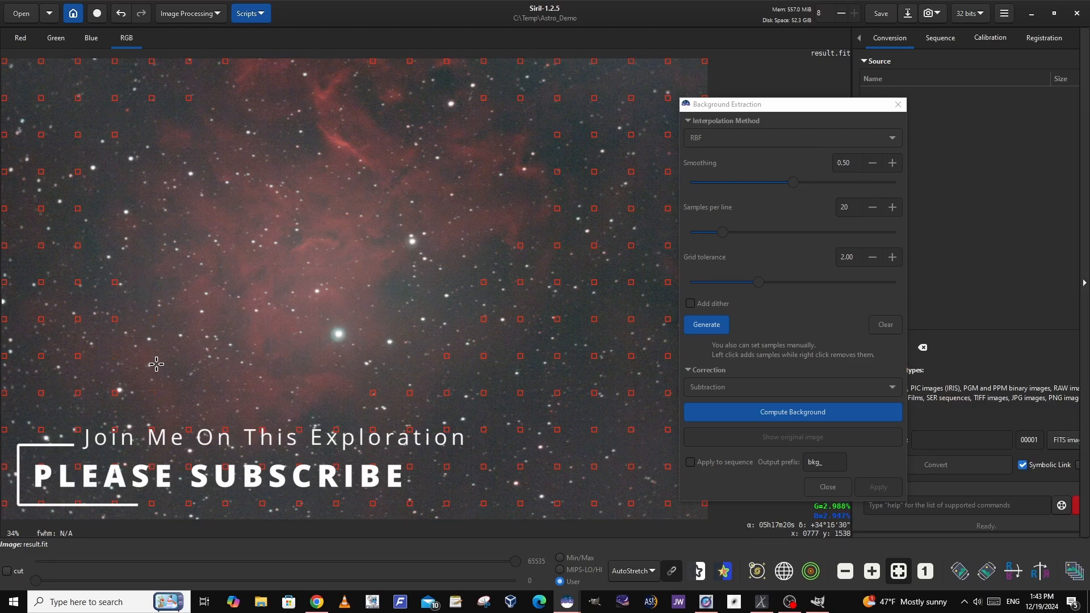
{"action": "right_click", "coordinate": [156, 365]}
{"action": "right_click", "coordinate": [161, 370]}
{"action": "right_click", "coordinate": [202, 401]}
{"action": "right_click", "coordinate": [210, 402]}
{"action": "right_click", "coordinate": [214, 402]}
{"action": "right_click", "coordinate": [264, 415]}
{"action": "right_click", "coordinate": [346, 396]}
{"action": "right_click", "coordinate": [344, 387]}
{"action": "right_click", "coordinate": [400, 363]}
{"action": "right_click", "coordinate": [401, 361]}
{"action": "right_click", "coordinate": [401, 362]}
{"action": "right_click", "coordinate": [401, 361]}
{"action": "right_click", "coordinate": [458, 316]}
{"action": "right_click", "coordinate": [462, 311]}
{"action": "right_click", "coordinate": [462, 311]}
{"action": "right_click", "coordinate": [462, 312]}
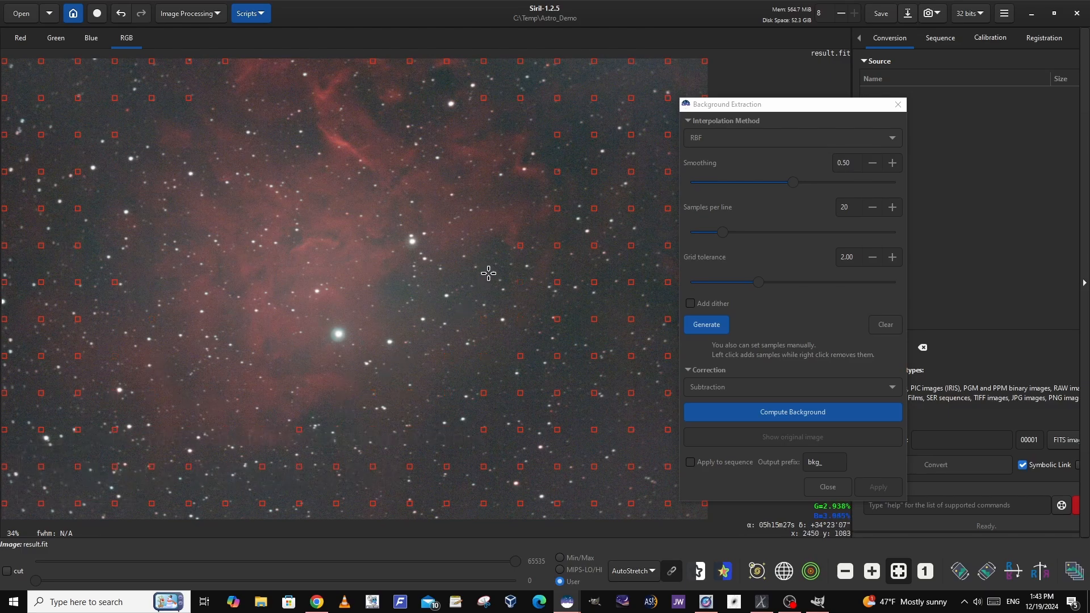
{"action": "right_click", "coordinate": [491, 269]}
{"action": "right_click", "coordinate": [509, 214]}
{"action": "right_click", "coordinate": [504, 166]}
{"action": "right_click", "coordinate": [402, 90]}
{"action": "right_click", "coordinate": [218, 82]}
{"action": "right_click", "coordinate": [218, 81]}
{"action": "right_click", "coordinate": [215, 110]}
{"action": "right_click", "coordinate": [136, 295]}
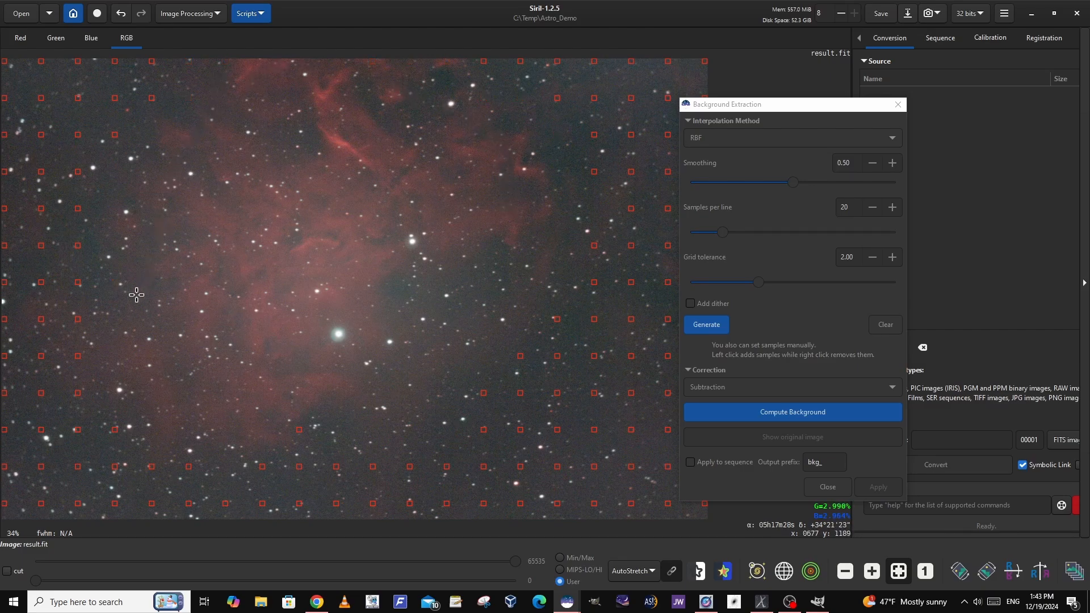
{"action": "right_click", "coordinate": [137, 296]}
{"action": "right_click", "coordinate": [114, 337]}
{"action": "right_click", "coordinate": [101, 347]}
{"action": "right_click", "coordinate": [100, 349]}
{"action": "right_click", "coordinate": [90, 337]}
{"action": "right_click", "coordinate": [76, 328]}
{"action": "right_click", "coordinate": [73, 327]}
{"action": "right_click", "coordinate": [73, 326]}
{"action": "right_click", "coordinate": [267, 411]}
{"action": "right_click", "coordinate": [267, 410]}
{"action": "right_click", "coordinate": [297, 409]}
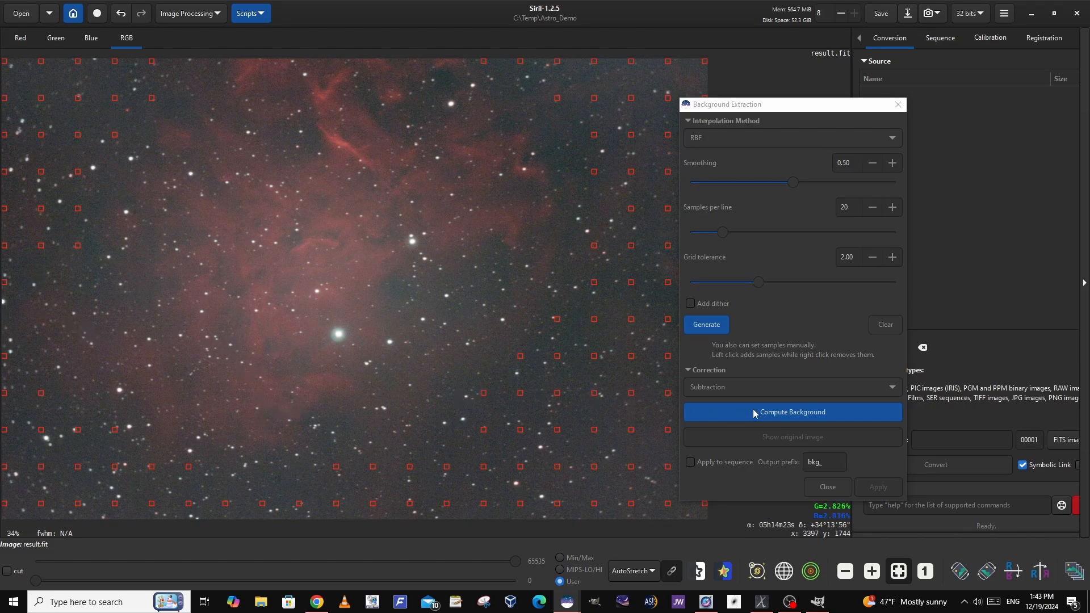
Compute the background with Subtraction correction and close Background Extraction without applying it.
{"action": "left_click", "coordinate": [775, 413]}
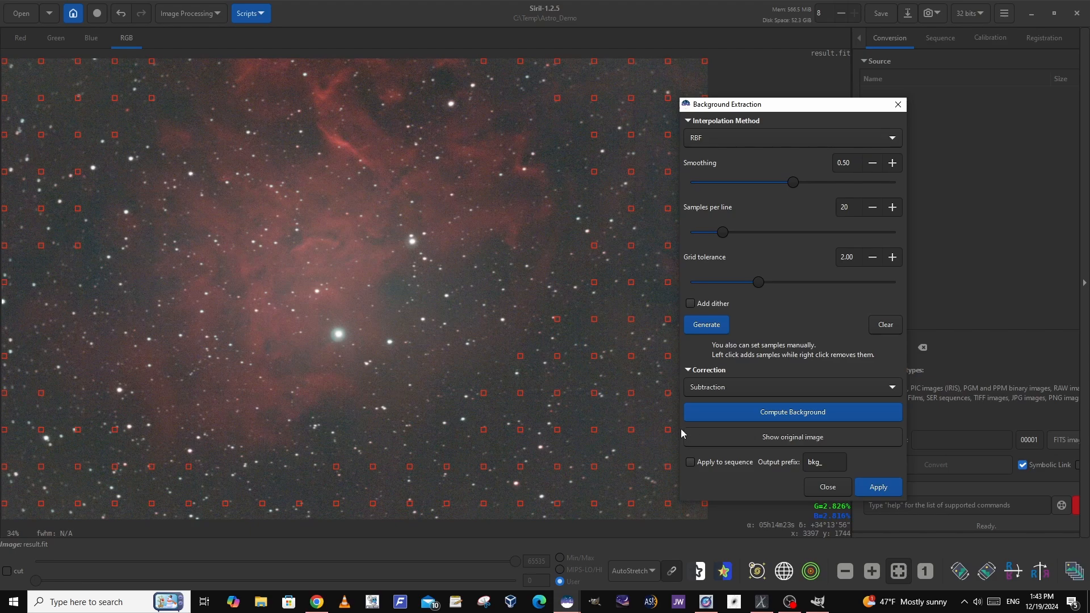
{"action": "left_click", "coordinate": [781, 413]}
{"action": "left_click", "coordinate": [824, 489]}
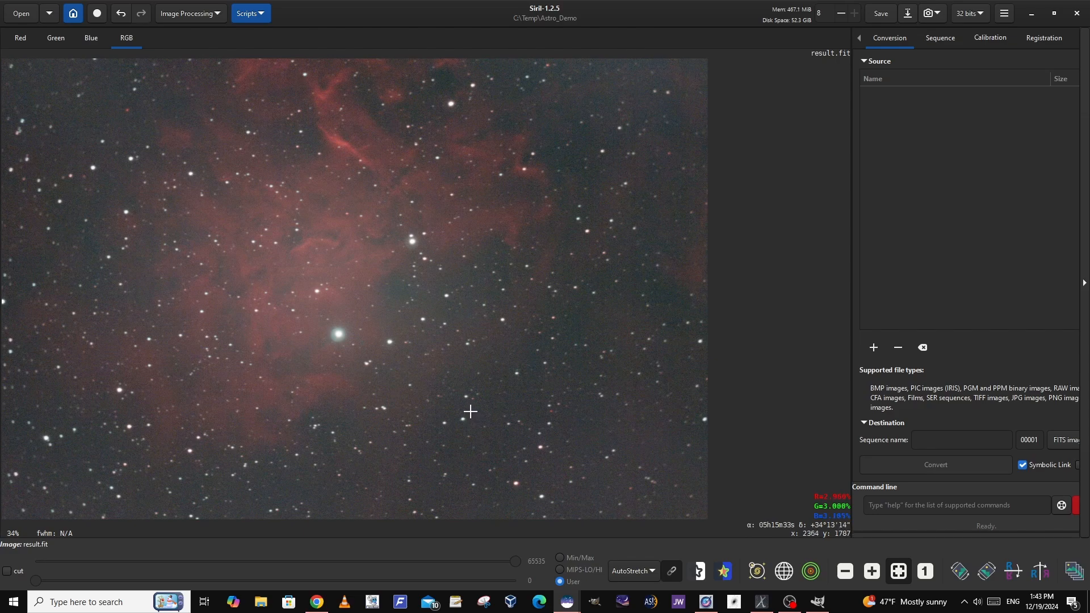
Open Photometric Color Calibration for the image and move its dialog aside to uncover the nebula.
{"action": "left_click", "coordinate": [220, 12]}
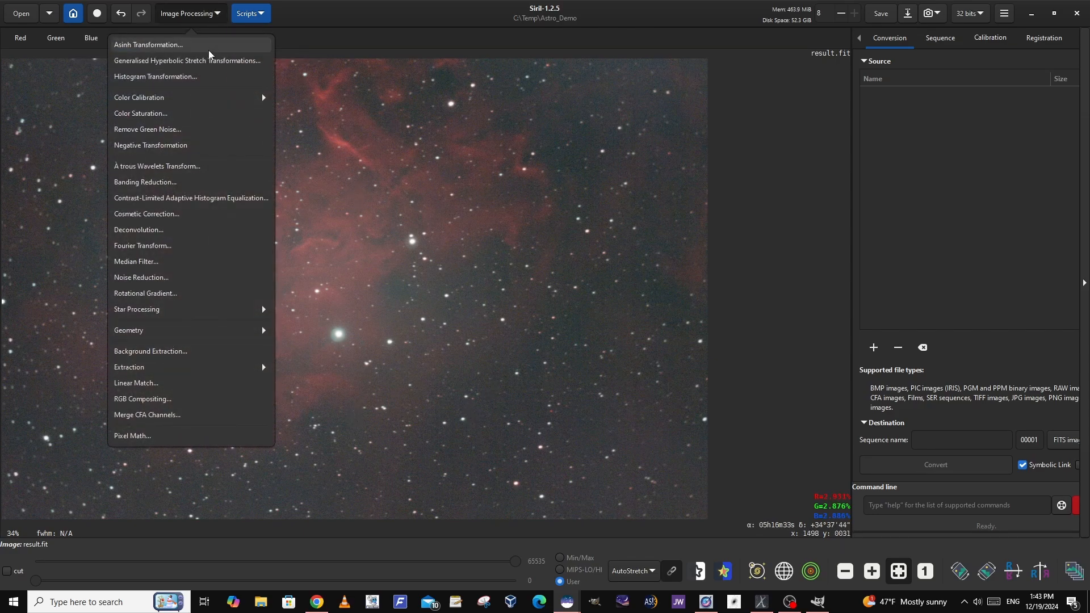
{"action": "left_click", "coordinate": [210, 93]}
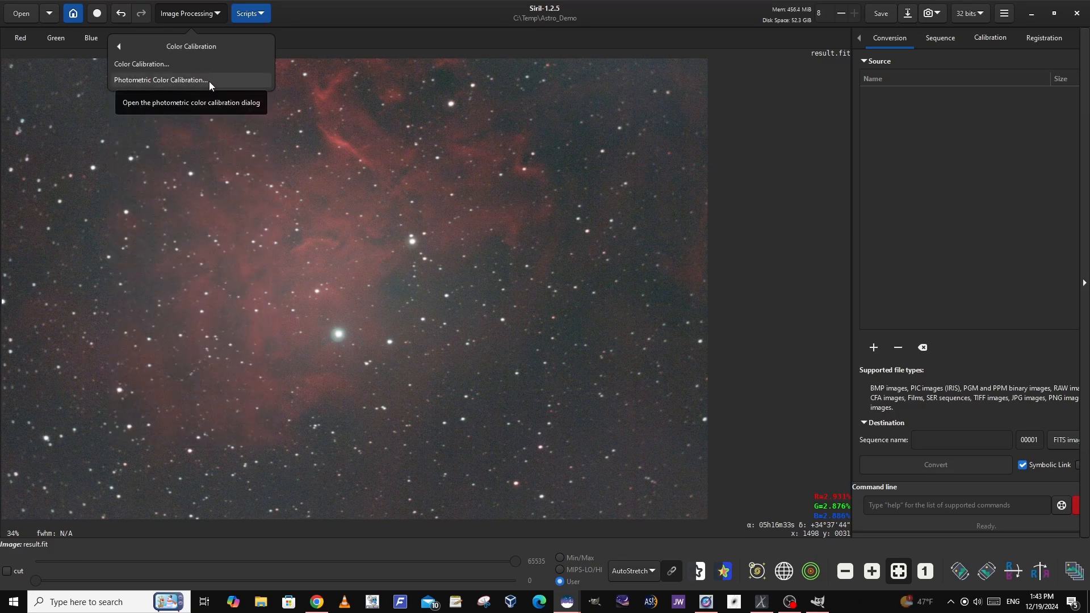
{"action": "left_click", "coordinate": [209, 83]}
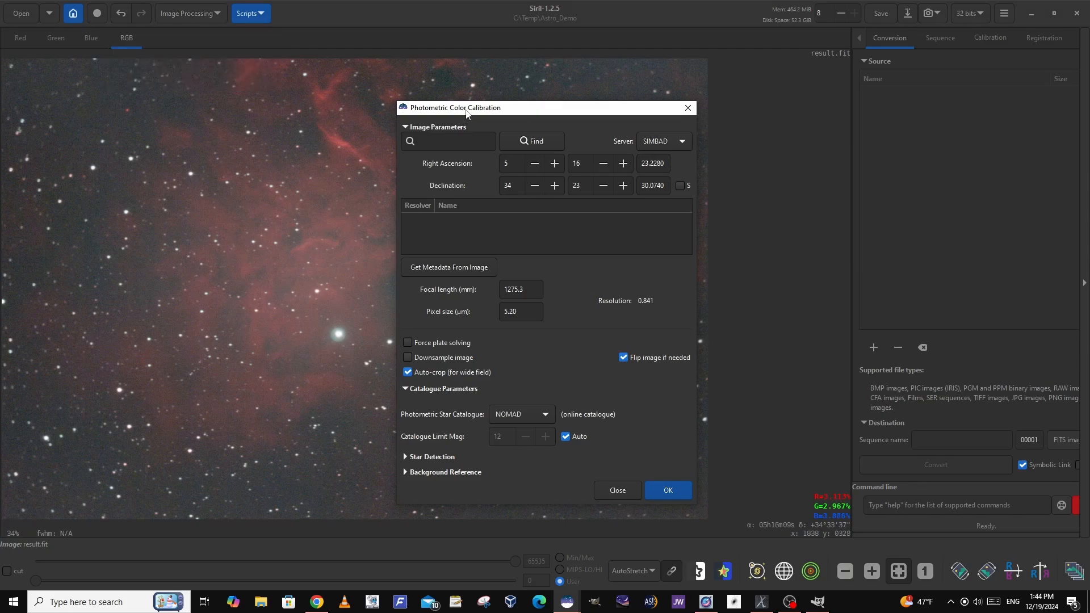
{"action": "left_click_drag", "start_coordinate": [467, 113], "coordinate": [638, 109]}
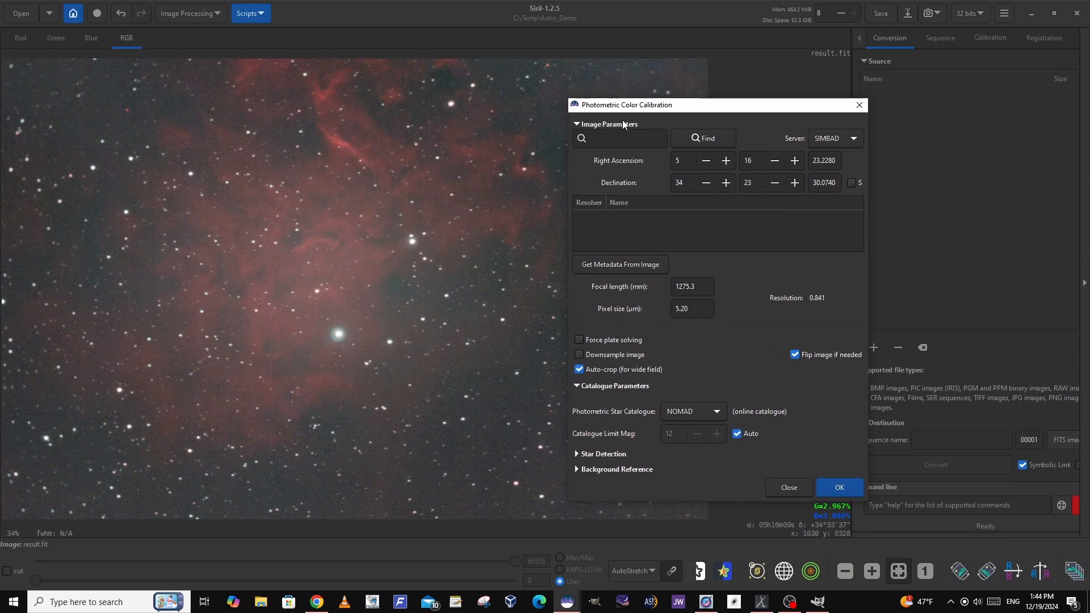
Look up the object IC 11 in SIMBAD for the calibration's image coordinates.
{"action": "left_click", "coordinate": [617, 138]}
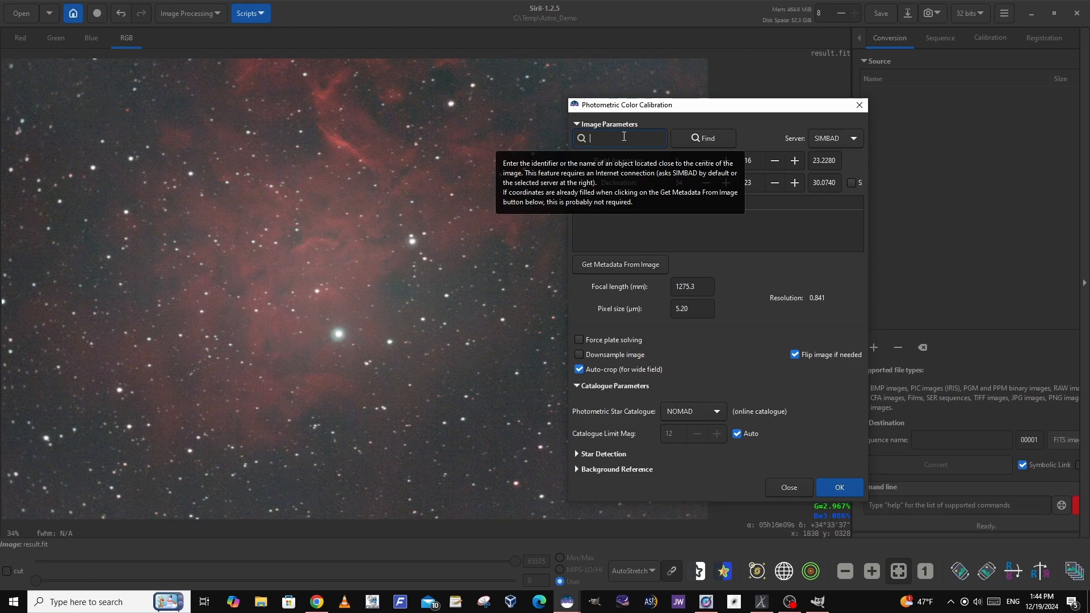
{"action": "type", "text": "IC 11"}
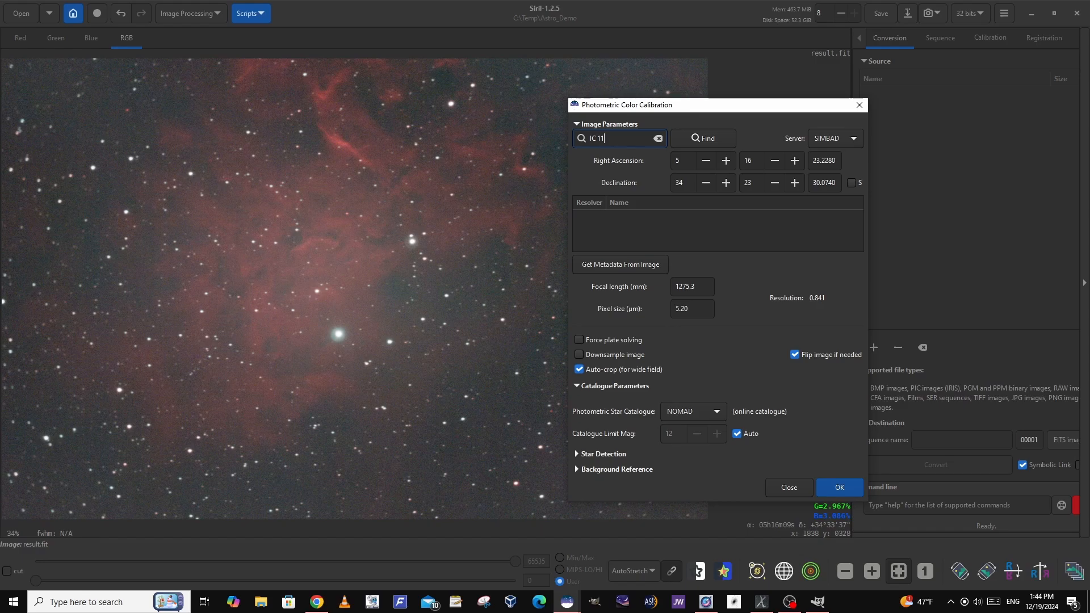
{"action": "left_click", "coordinate": [716, 143]}
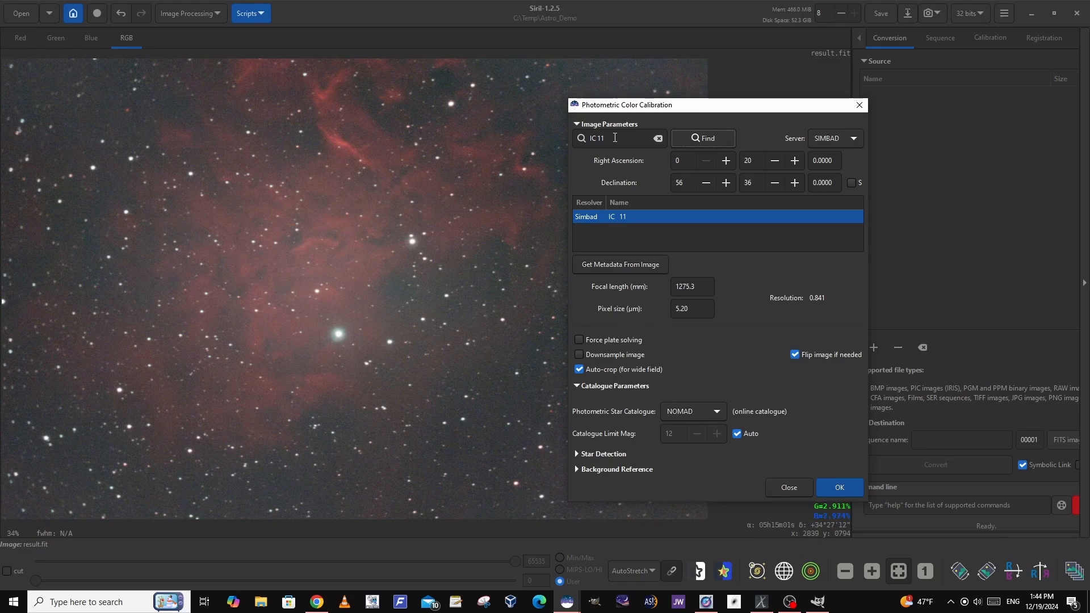
Look up FLAMING STAR NEBULA in SIMBAD as the image's object and run the photometric color calibration with the NOMAD catalogue.
{"action": "left_click_drag", "start_coordinate": [615, 138], "coordinate": [559, 142]}
{"action": "type", "text": "FLAMING"}
{"action": "type", "text": " STAR NE"}
{"action": "type", "text": "BULA"}
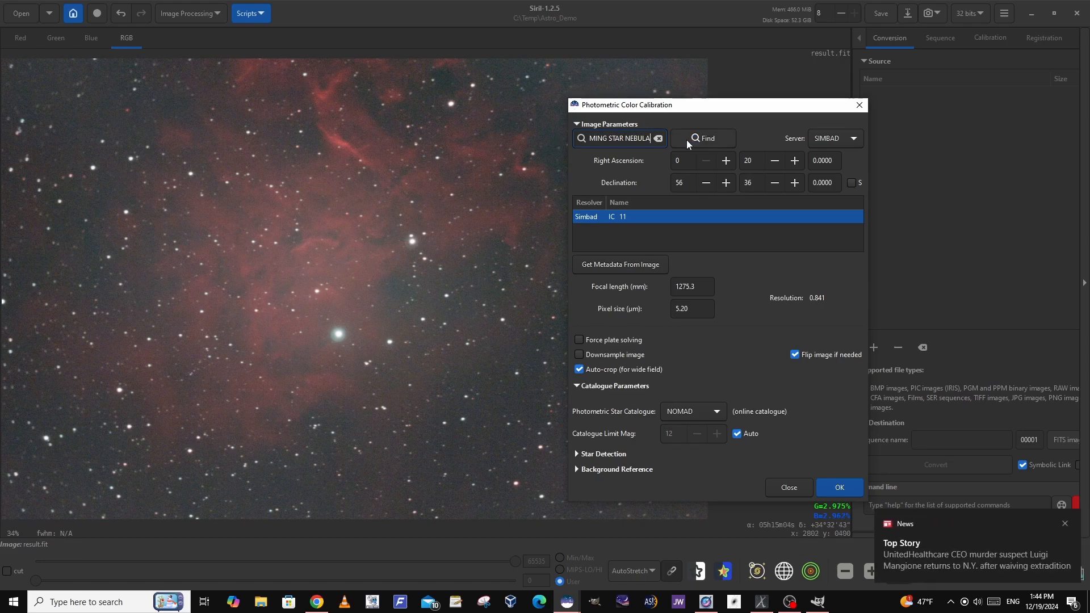
{"action": "left_click", "coordinate": [1066, 525]}
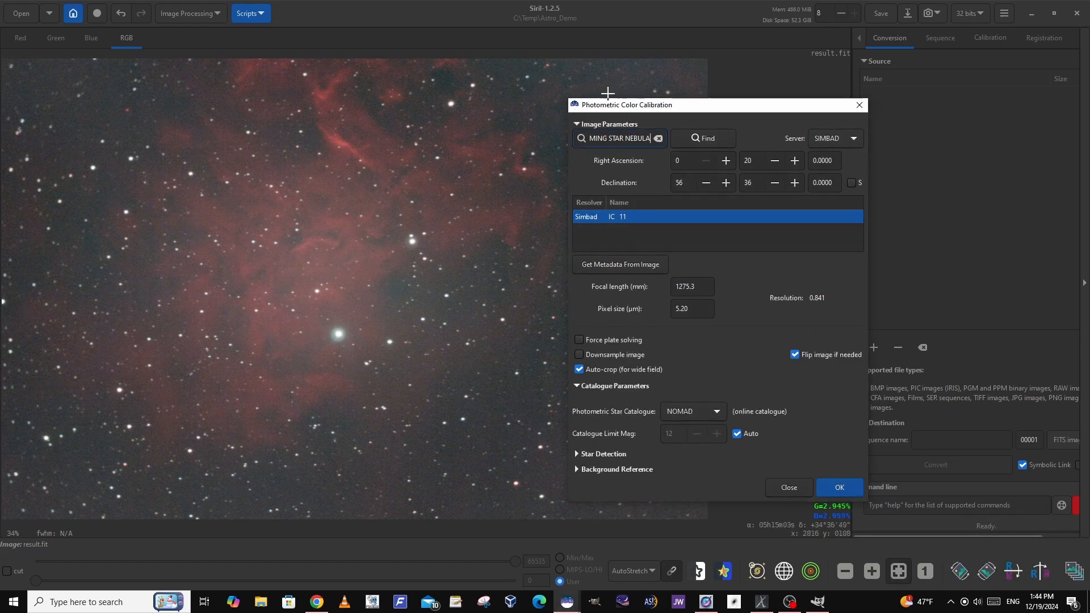
{"action": "left_click", "coordinate": [704, 138]}
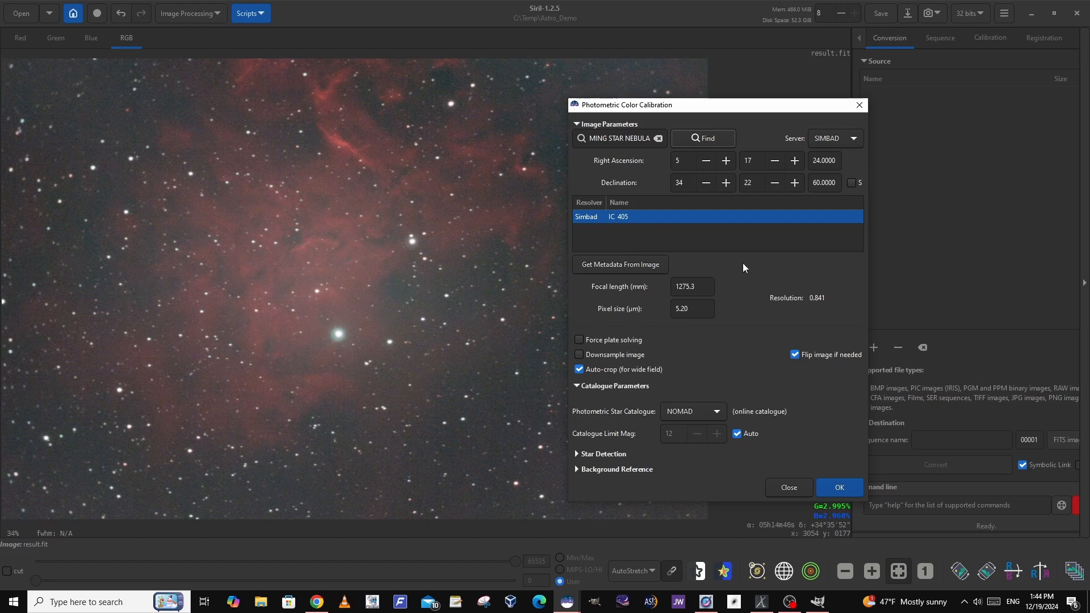
{"action": "left_click", "coordinate": [840, 489]}
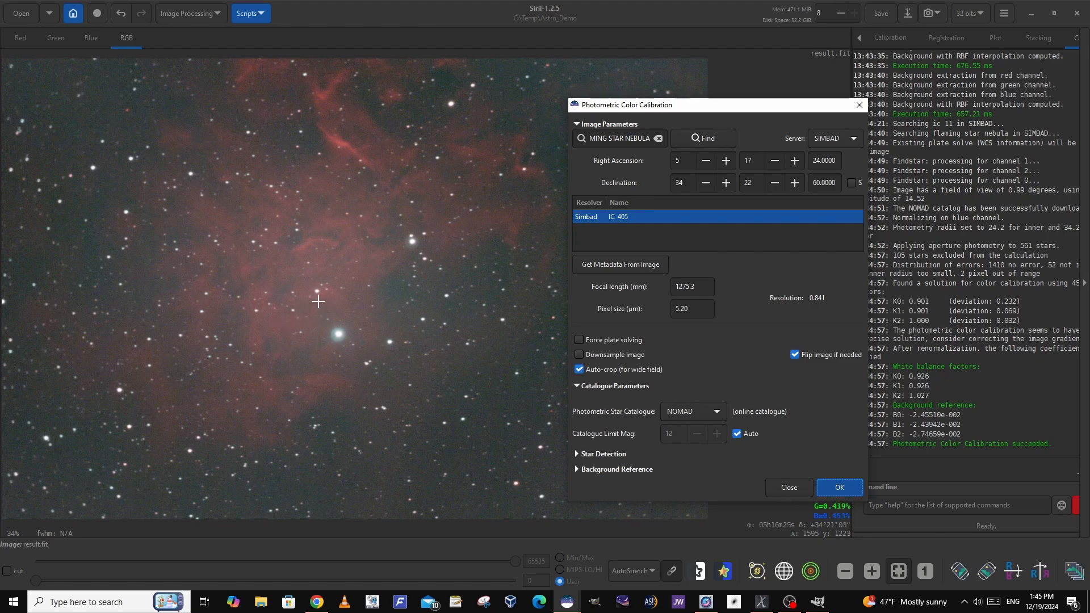
{"action": "left_click", "coordinate": [789, 487]}
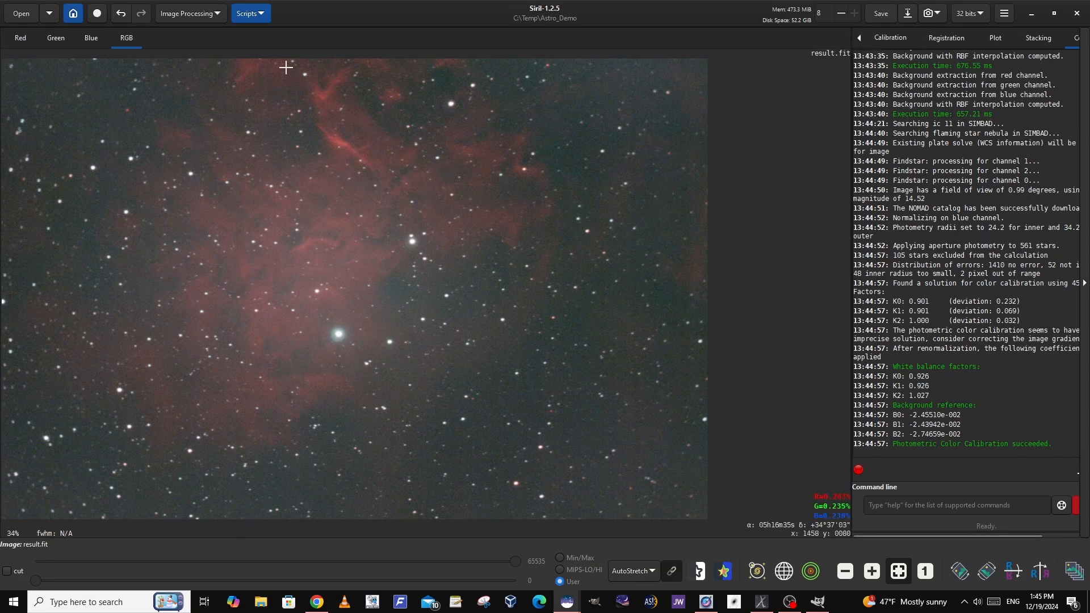
Try the StarNet Star Removal options with Pre-stretch linear image enabled, and cancel without executing.
{"action": "left_click", "coordinate": [219, 15]}
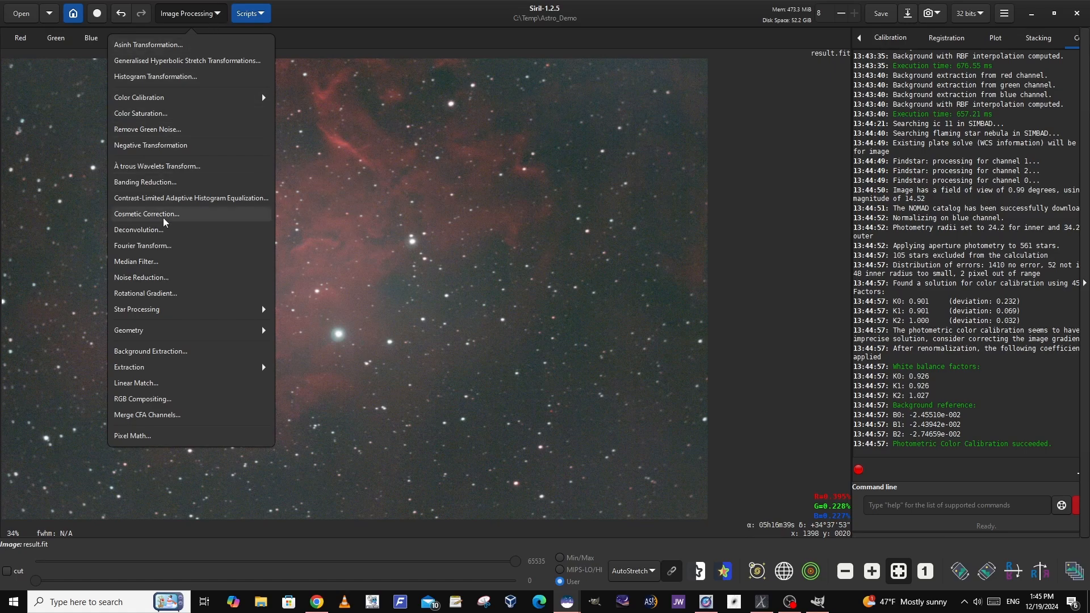
{"action": "left_click", "coordinate": [139, 312]}
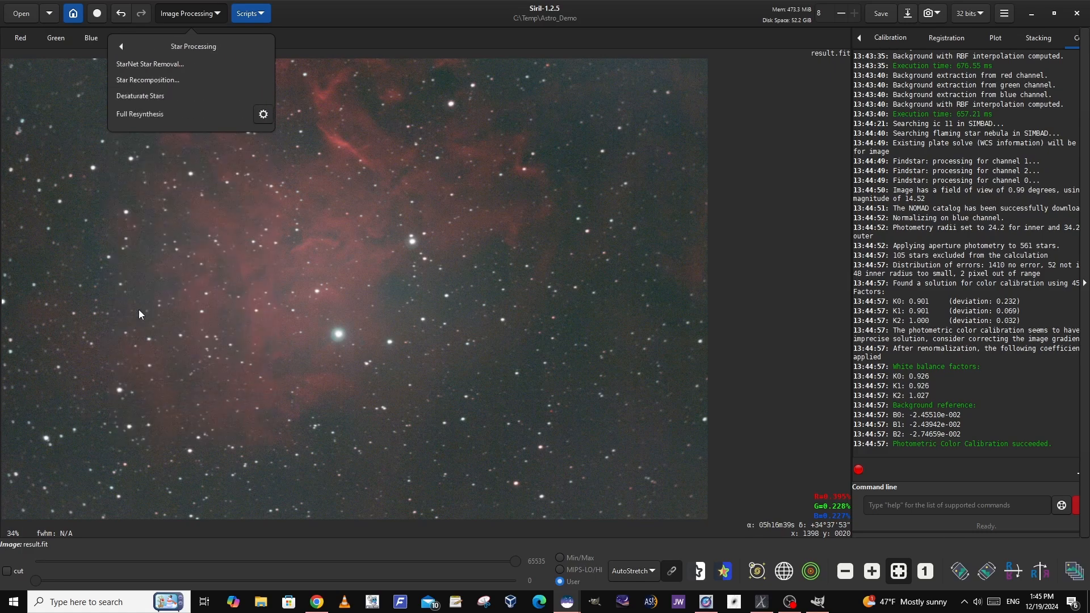
{"action": "left_click", "coordinate": [131, 63]}
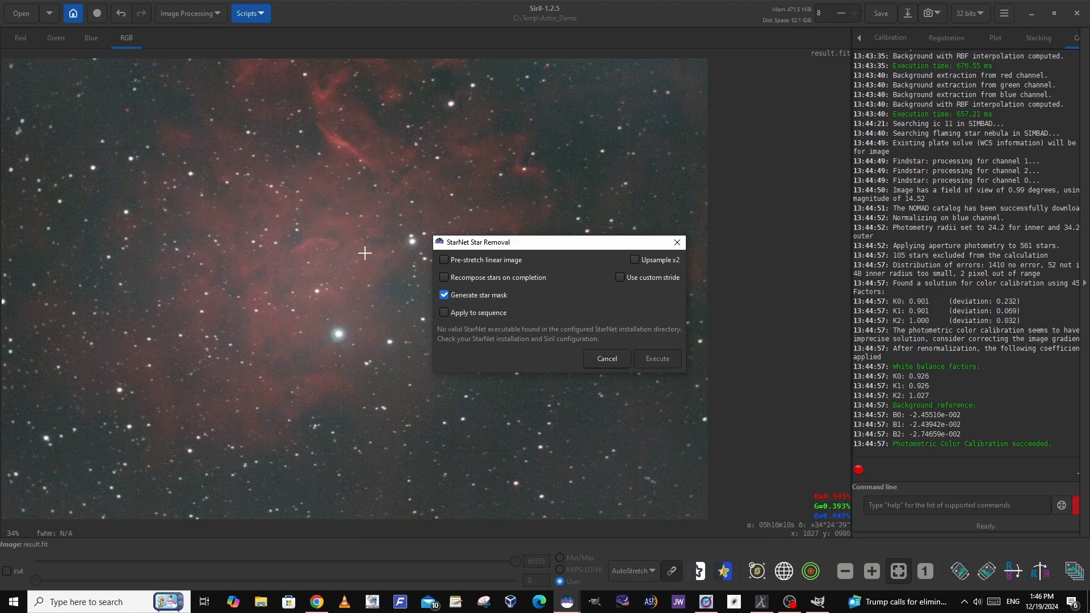
{"action": "left_click", "coordinate": [445, 259]}
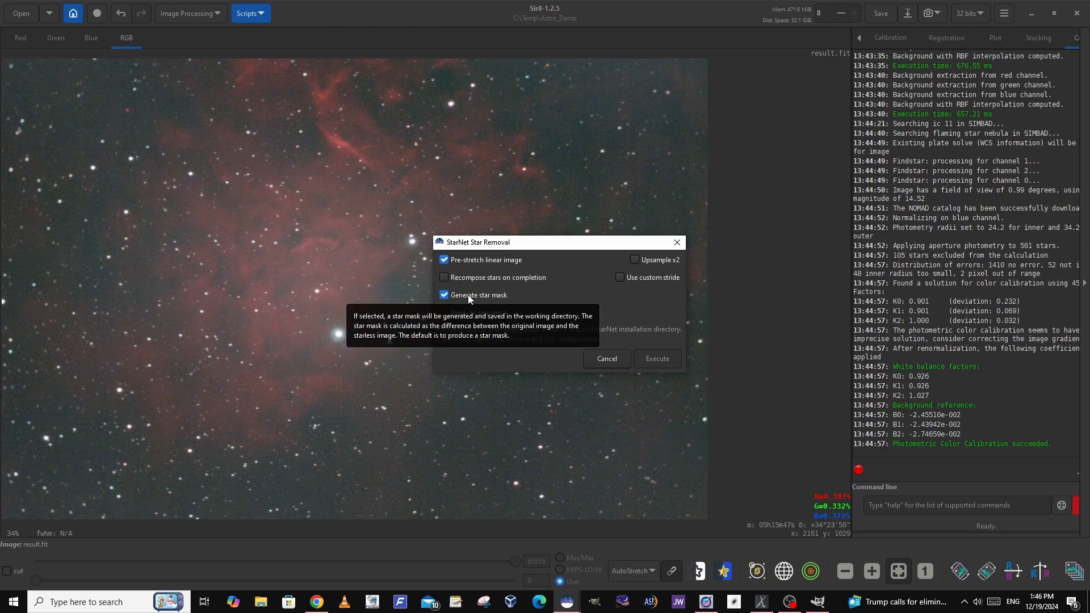
{"action": "left_click", "coordinate": [615, 360]}
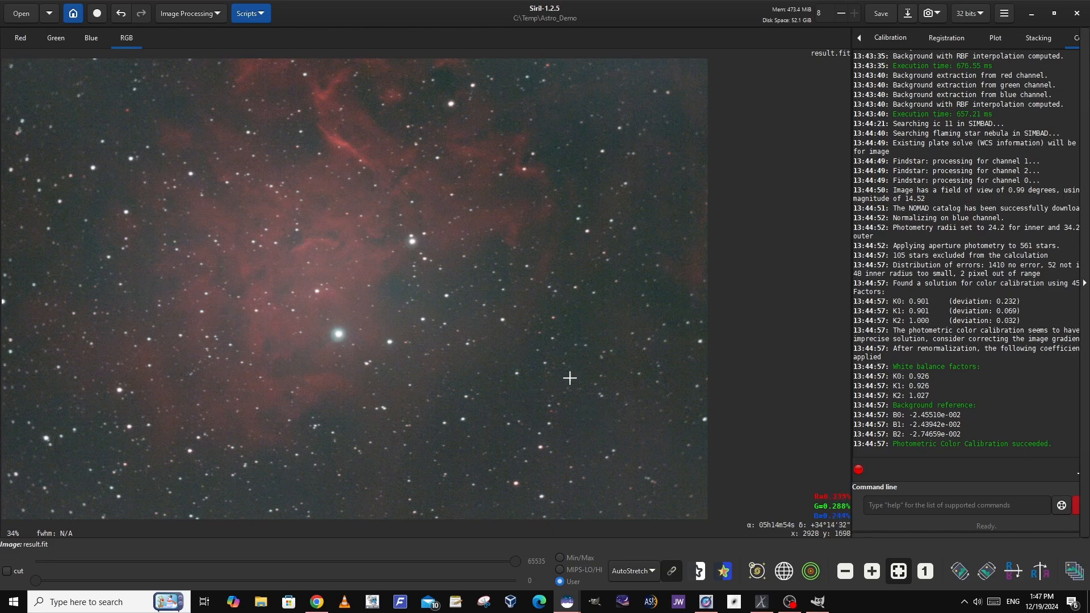
Preview starless_result.fit and starmask_result.fit in the Astro_Demo folder and open starless_result.fit.
{"action": "left_click", "coordinate": [21, 13]}
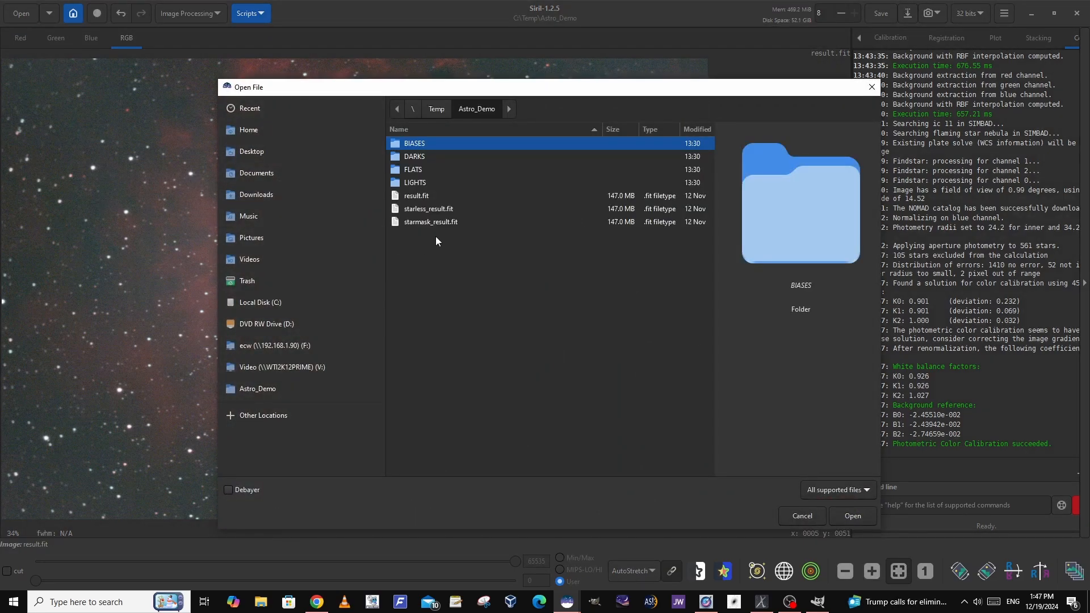
{"action": "left_click", "coordinate": [418, 210]}
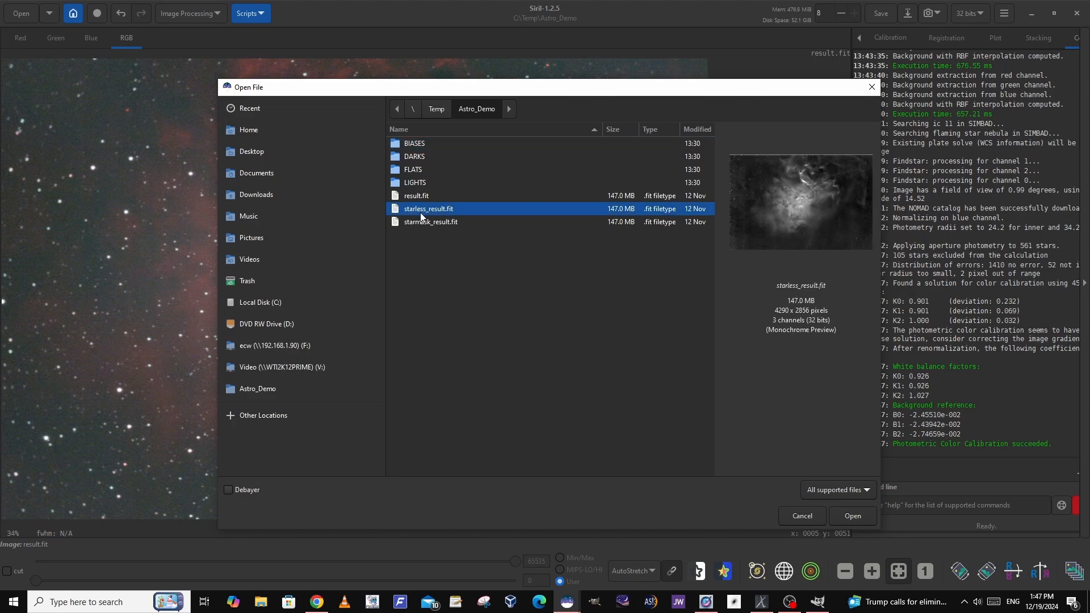
{"action": "left_click", "coordinate": [414, 223]}
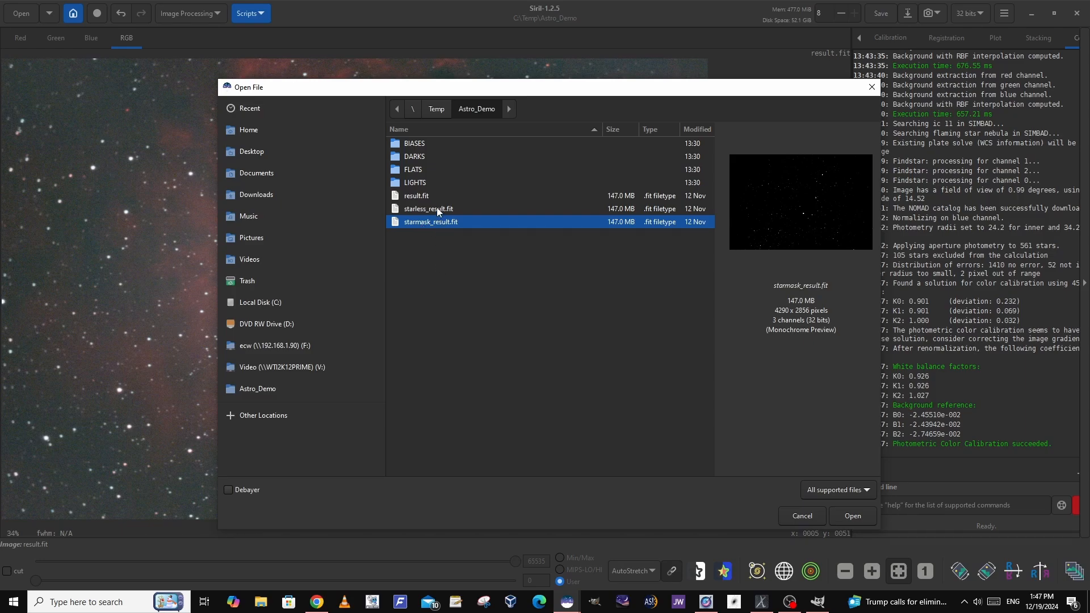
{"action": "left_click", "coordinate": [438, 210]}
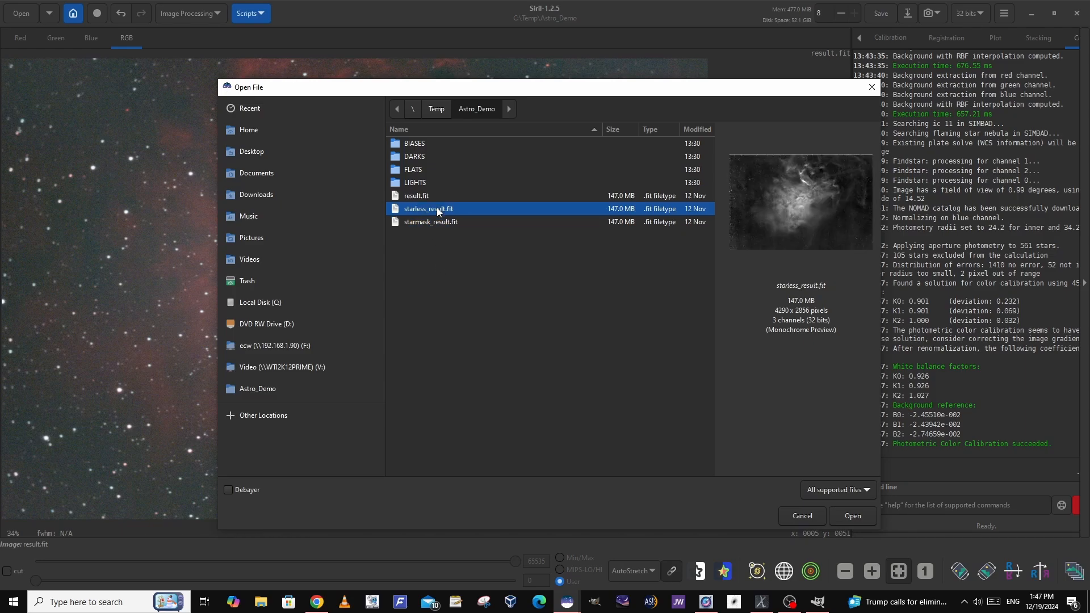
{"action": "double_click", "coordinate": [438, 209]}
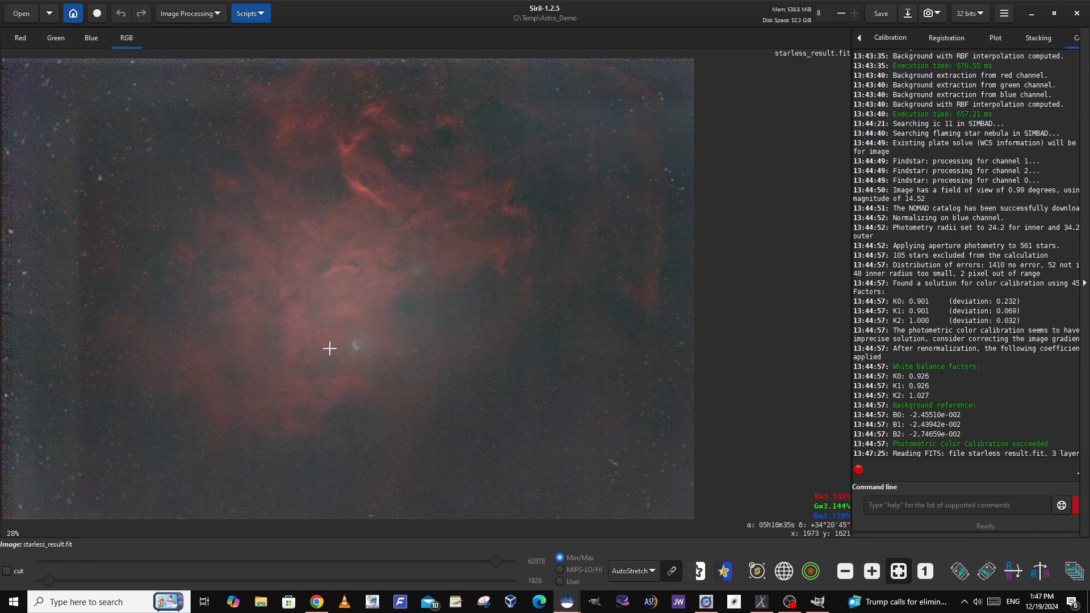
Set the starless image's display mode to Linear and open the Generalised Hyperbolic Stretch Transformations beside the nebula.
{"action": "left_click", "coordinate": [651, 571]}
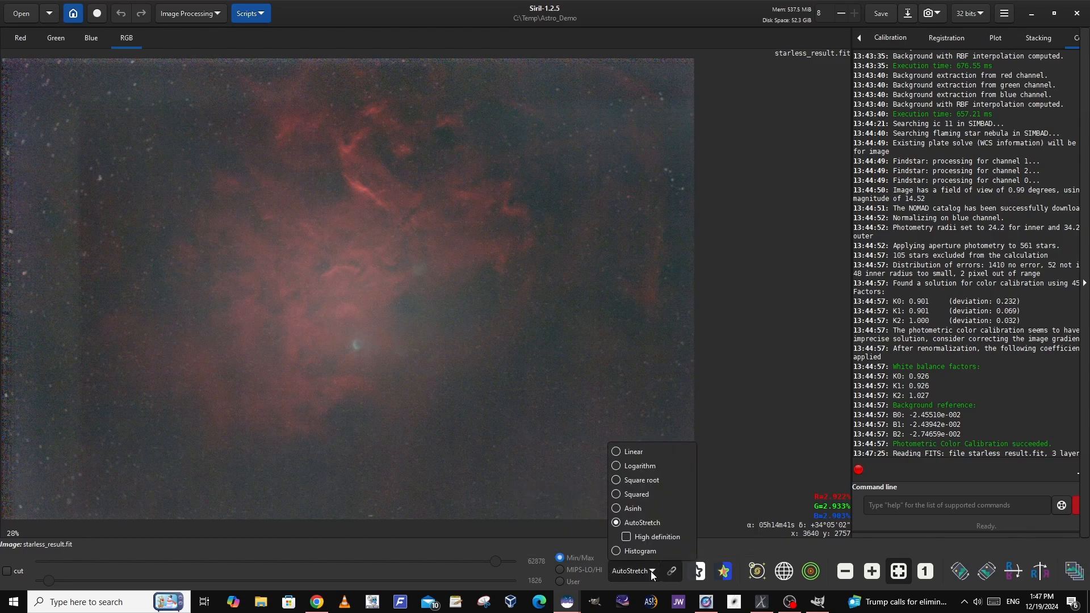
{"action": "left_click", "coordinate": [646, 451]}
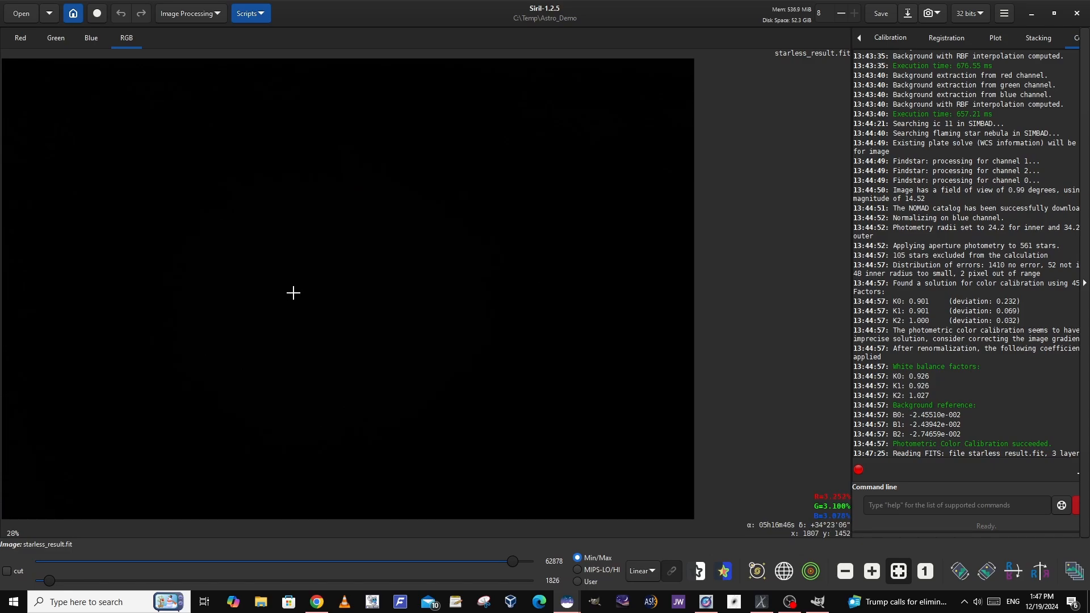
{"action": "left_click", "coordinate": [218, 15]}
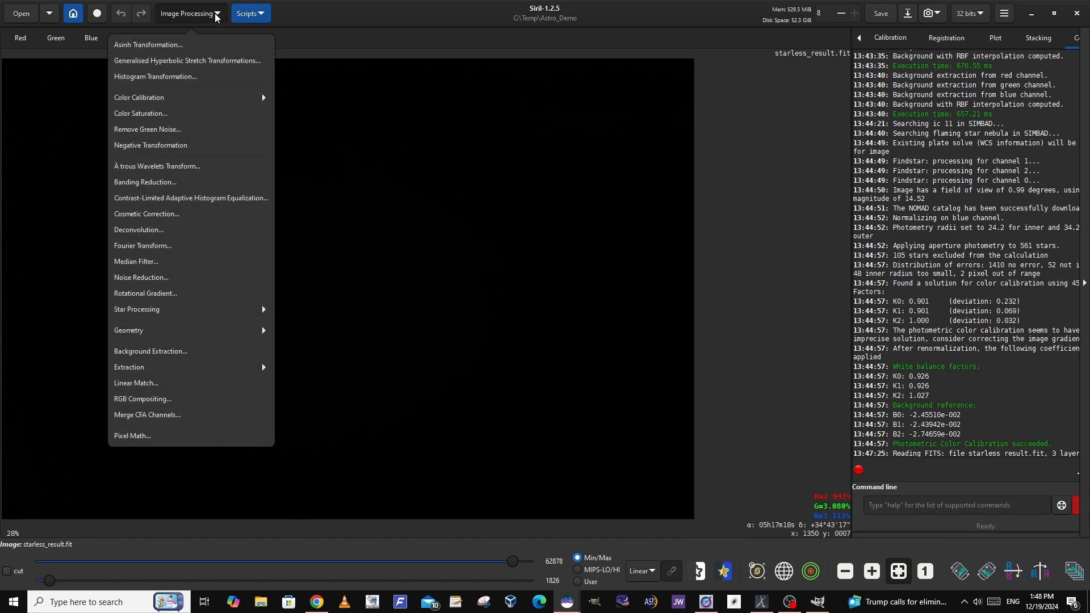
{"action": "left_click", "coordinate": [191, 64]}
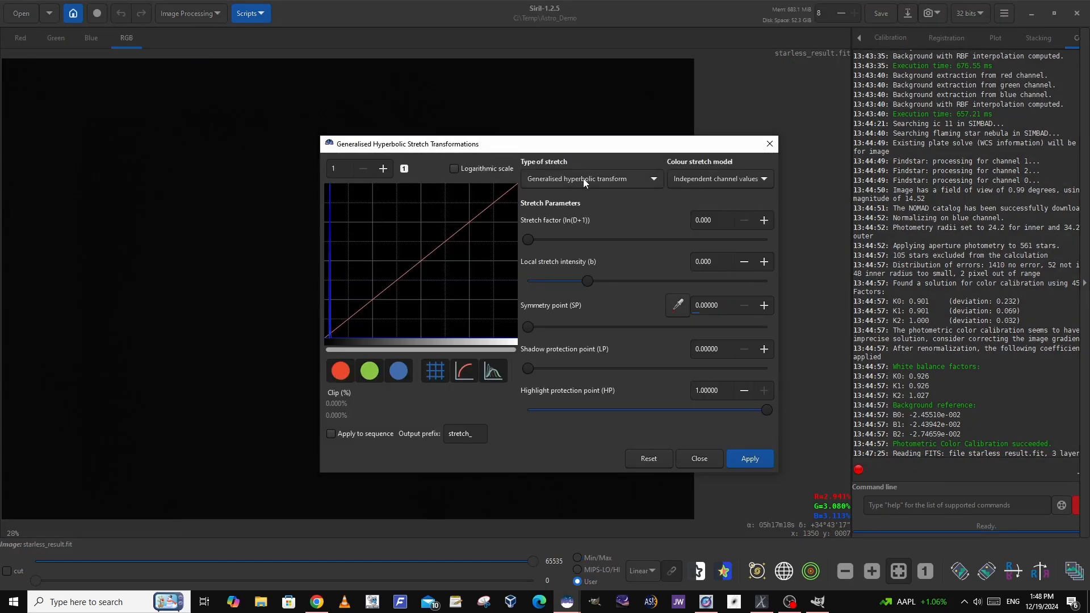
{"action": "left_click_drag", "start_coordinate": [605, 144], "coordinate": [834, 121]}
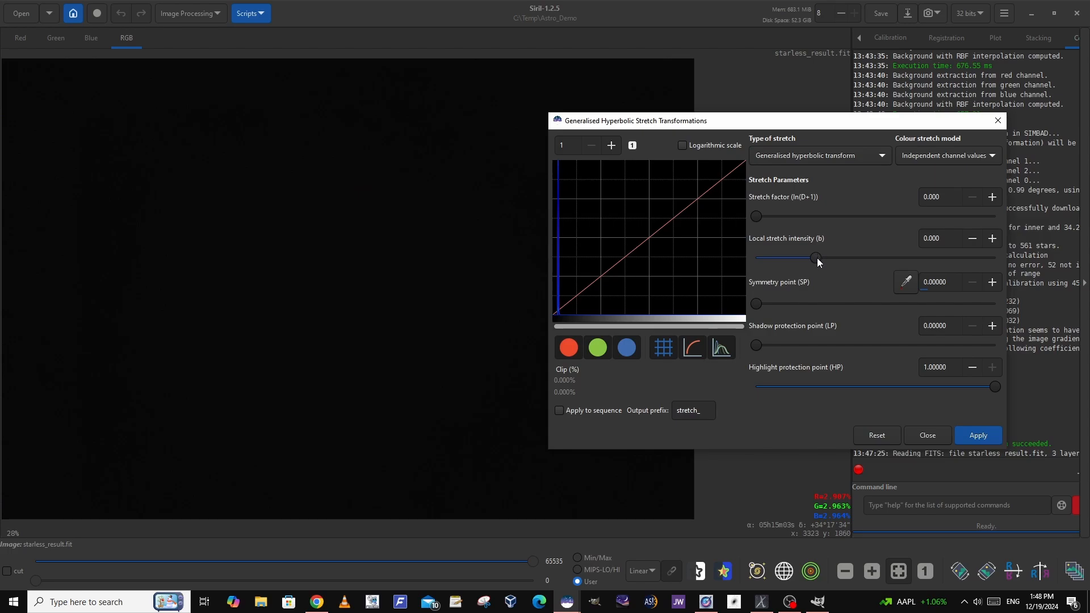
Apply a generalised hyperbolic transform to the starless image with local stretch intensity 15 and a raised stretch factor.
{"action": "left_click_drag", "start_coordinate": [818, 259], "coordinate": [870, 259]}
{"action": "left_click_drag", "start_coordinate": [926, 259], "coordinate": [998, 265]}
{"action": "left_click_drag", "start_coordinate": [757, 214], "coordinate": [775, 215]}
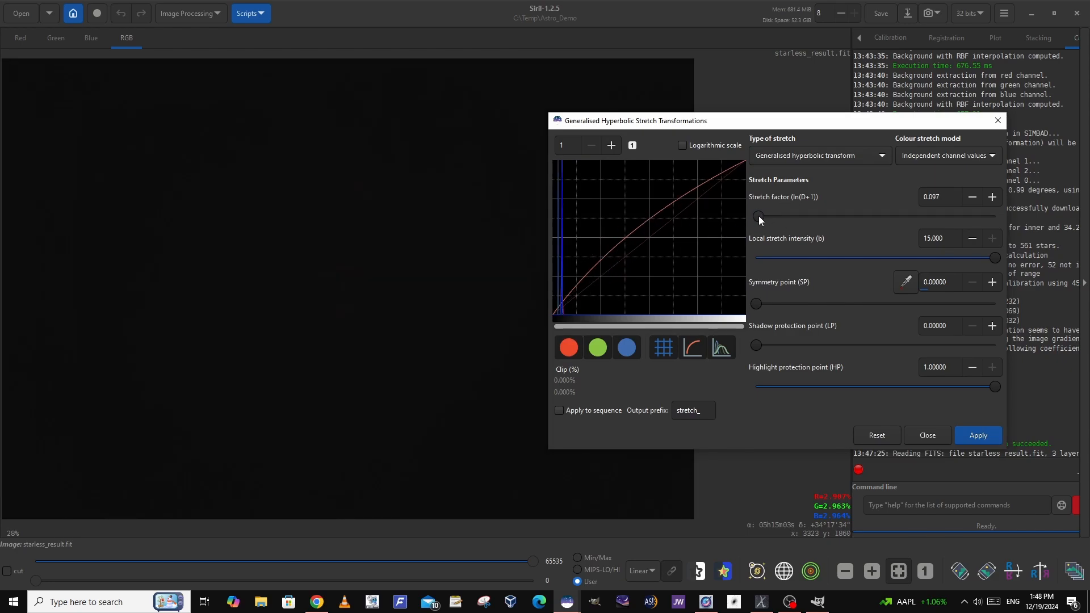
{"action": "left_click_drag", "start_coordinate": [759, 217], "coordinate": [802, 219]}
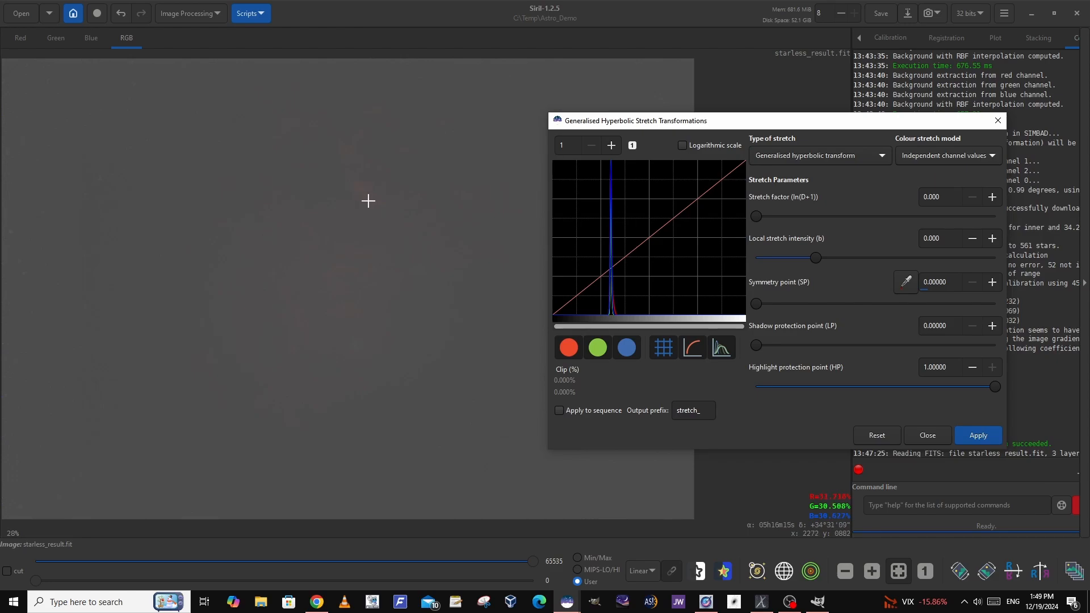
Apply a Linear stretch (BP shift) with the black point raised to just before the histogram peak.
{"action": "left_click", "coordinate": [883, 157]}
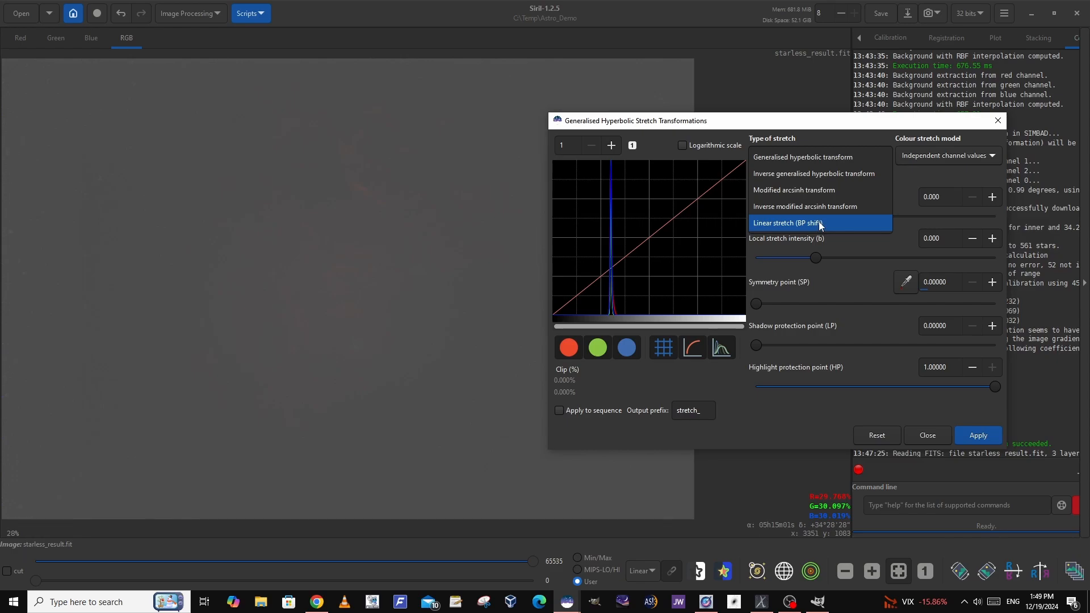
{"action": "left_click", "coordinate": [820, 137]}
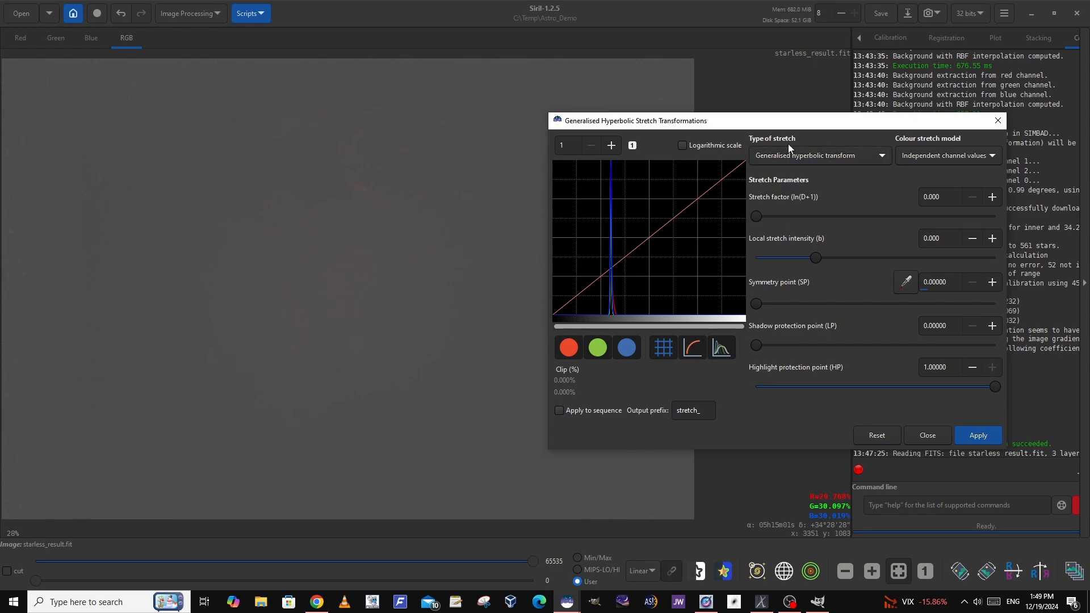
{"action": "left_click", "coordinate": [870, 155]}
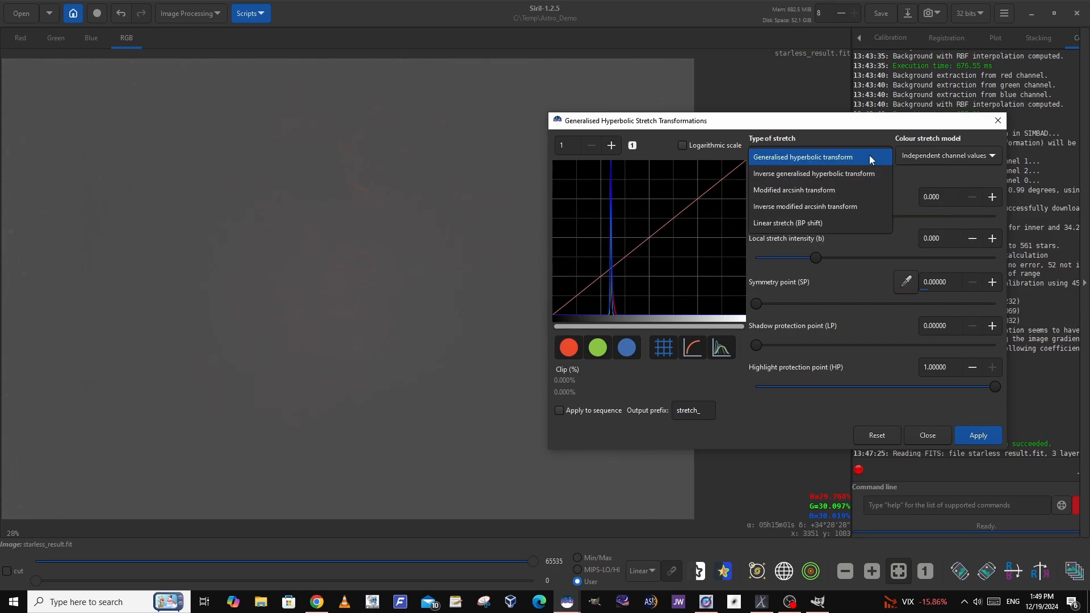
{"action": "left_click", "coordinate": [803, 223]}
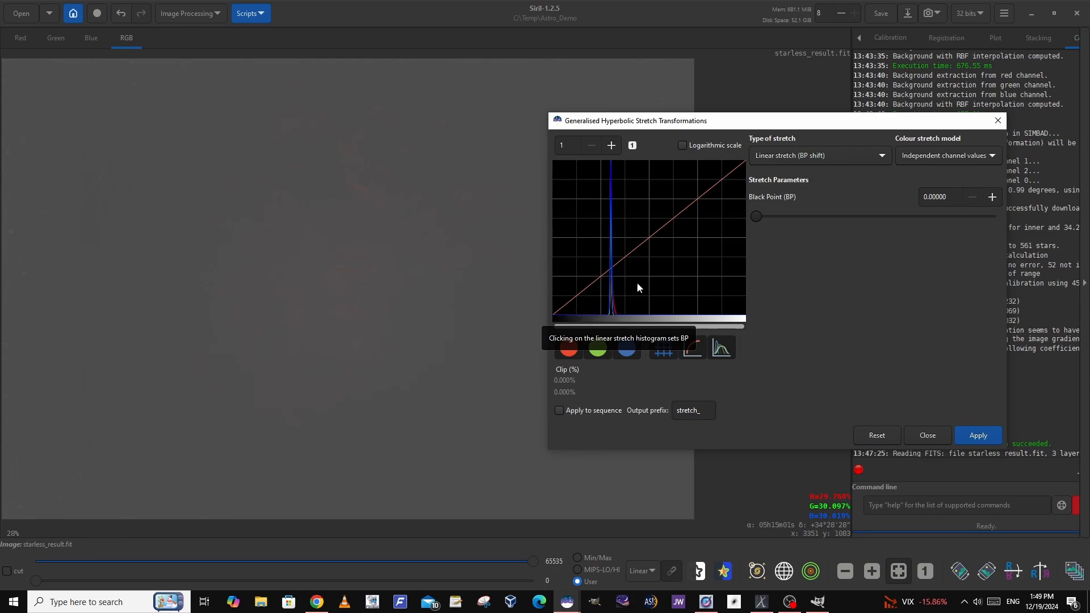
{"action": "left_click_drag", "start_coordinate": [756, 215], "coordinate": [820, 214]}
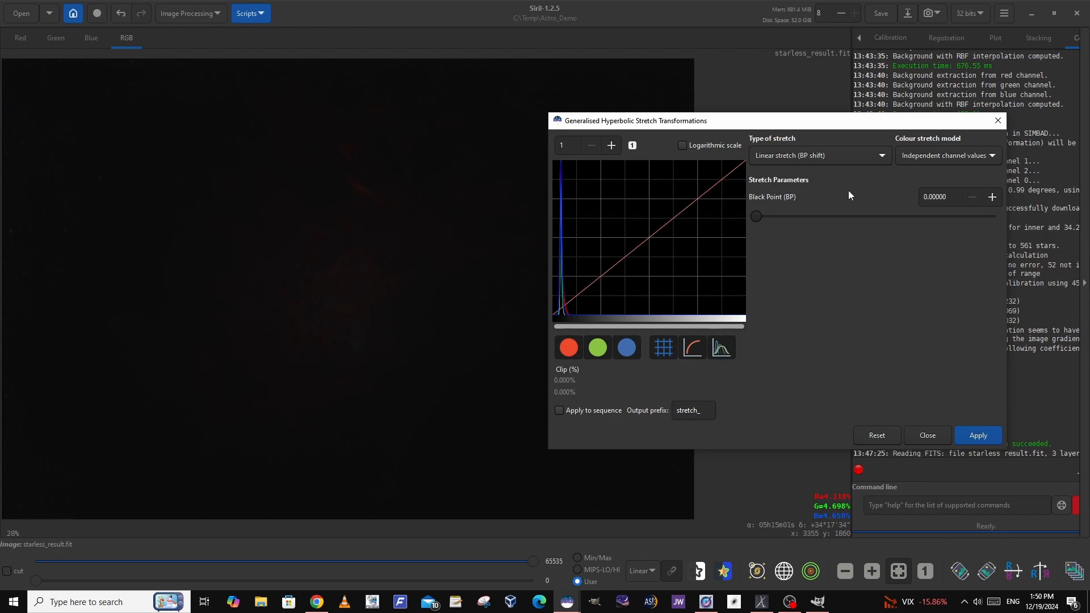
Apply a second Generalised hyperbolic transform with a stretch factor of about 2.03 and local stretch intensity 0.
{"action": "left_click", "coordinate": [884, 158]}
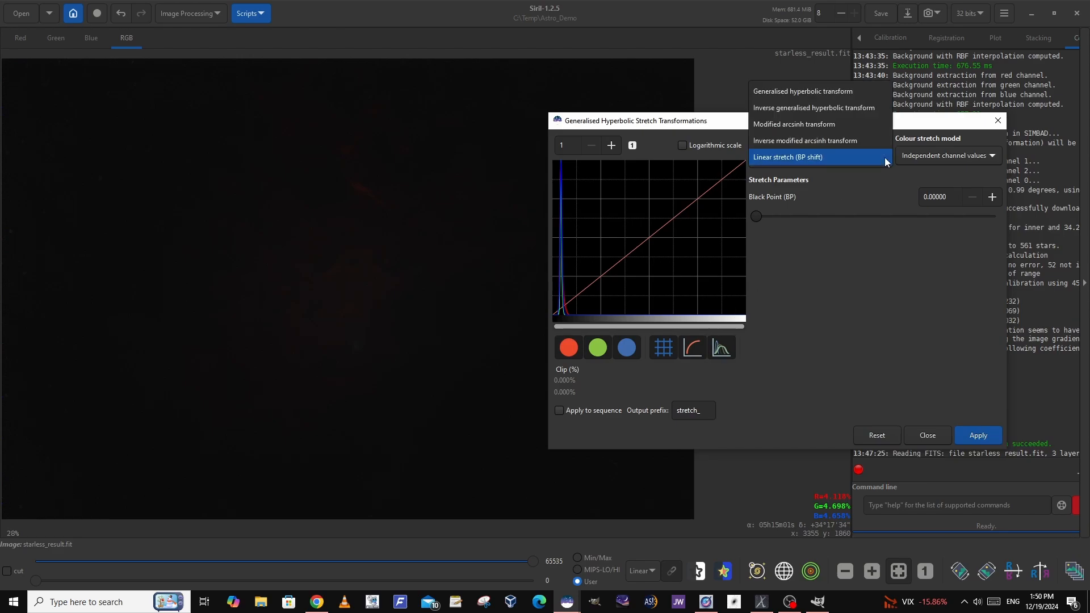
{"action": "left_click", "coordinate": [836, 92]}
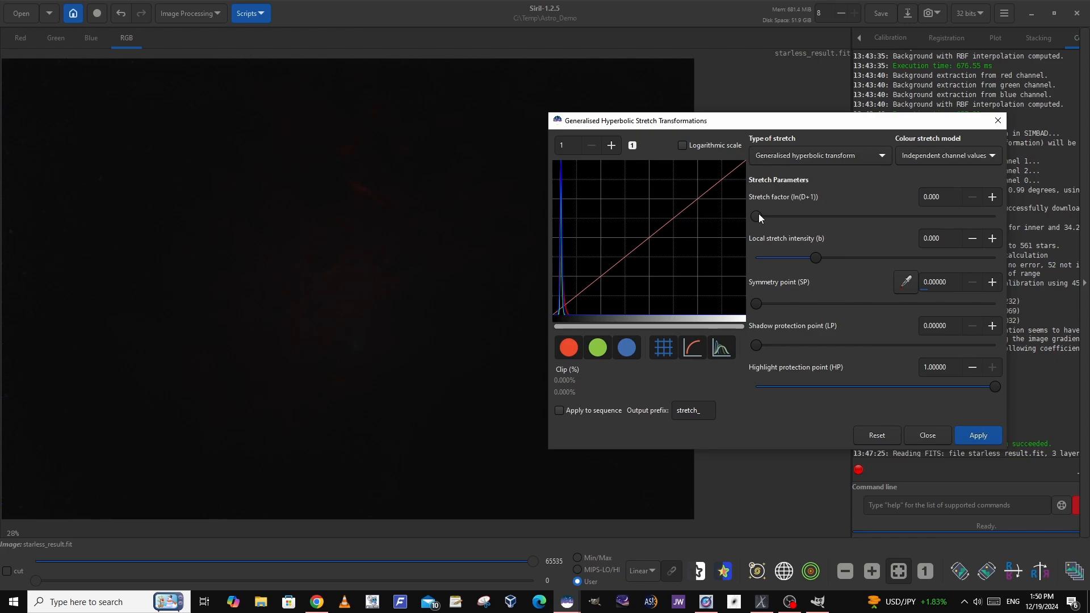
{"action": "left_click_drag", "start_coordinate": [760, 216], "coordinate": [806, 217]}
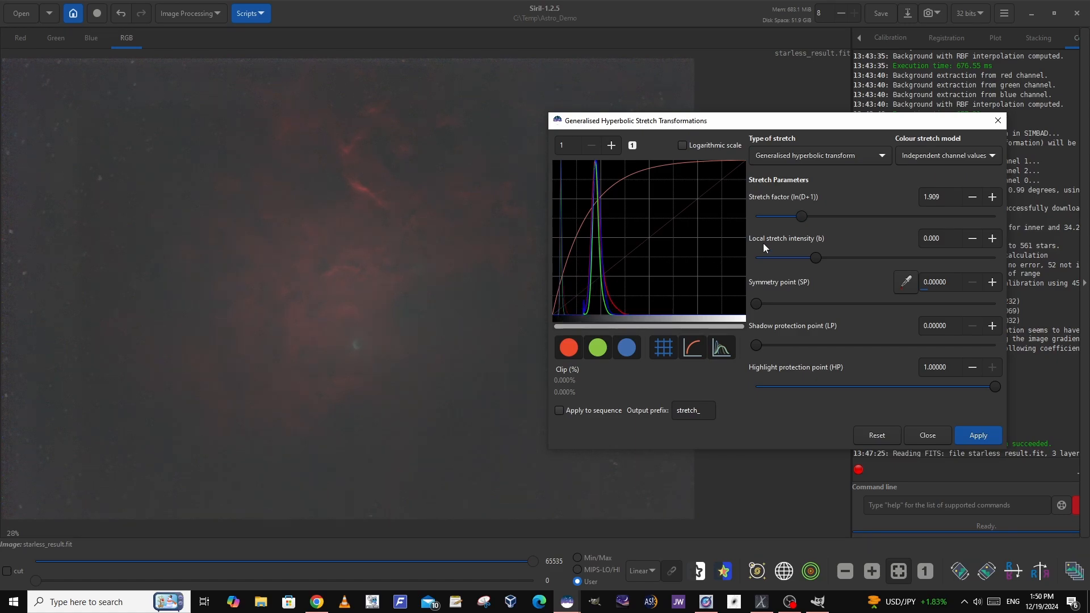
{"action": "left_click_drag", "start_coordinate": [806, 217], "coordinate": [809, 216]}
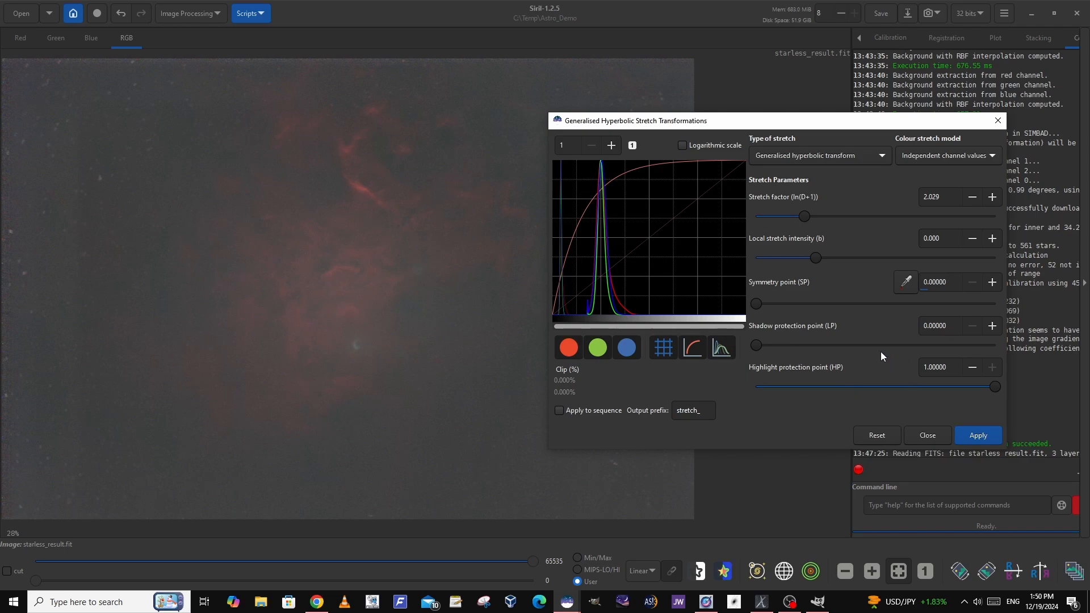
{"action": "left_click", "coordinate": [977, 441]}
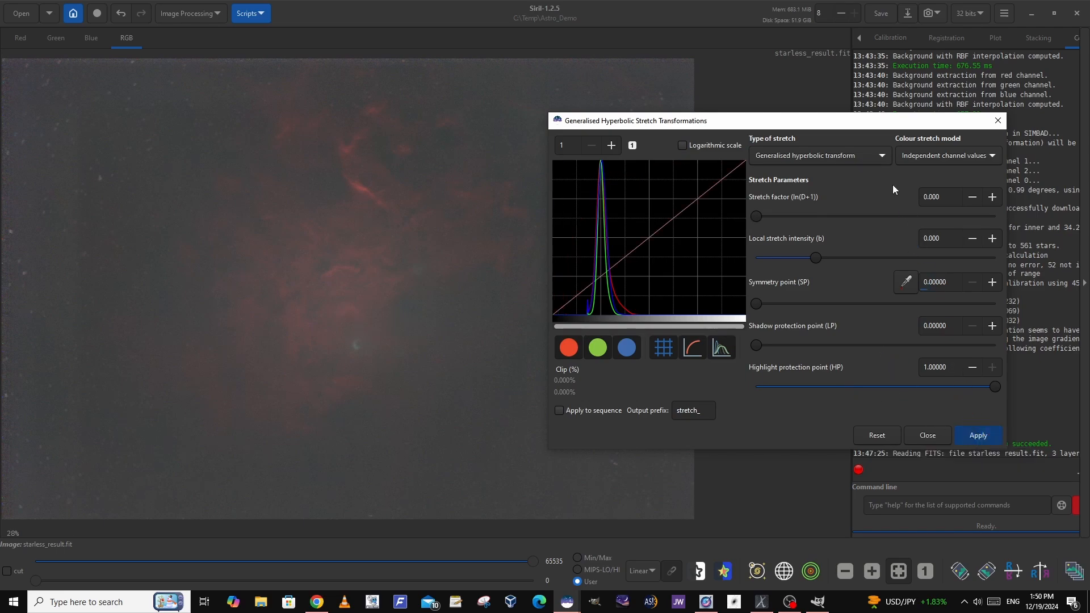
Apply another Linear stretch (BP shift) with the black point at about 0.179, keeping clipping at zero.
{"action": "left_click", "coordinate": [881, 157]}
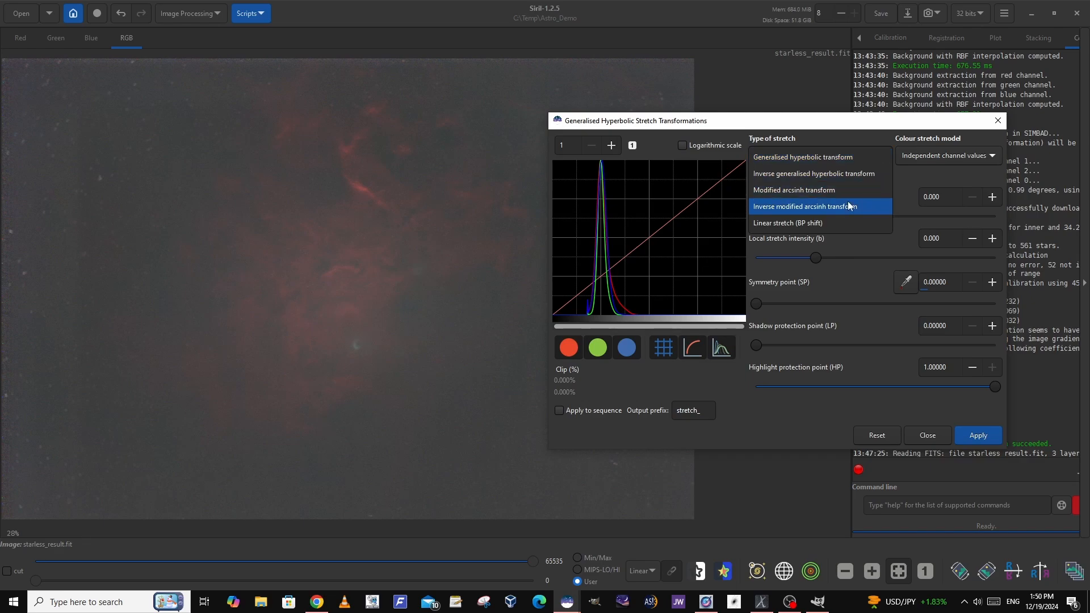
{"action": "left_click", "coordinate": [840, 217]}
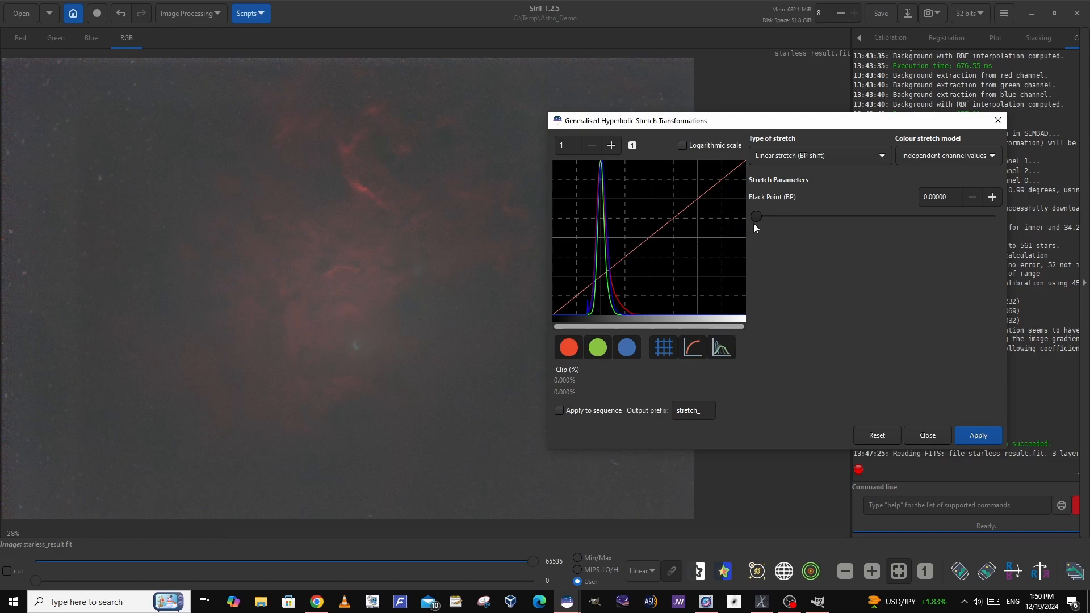
{"action": "left_click_drag", "start_coordinate": [757, 217], "coordinate": [793, 215]}
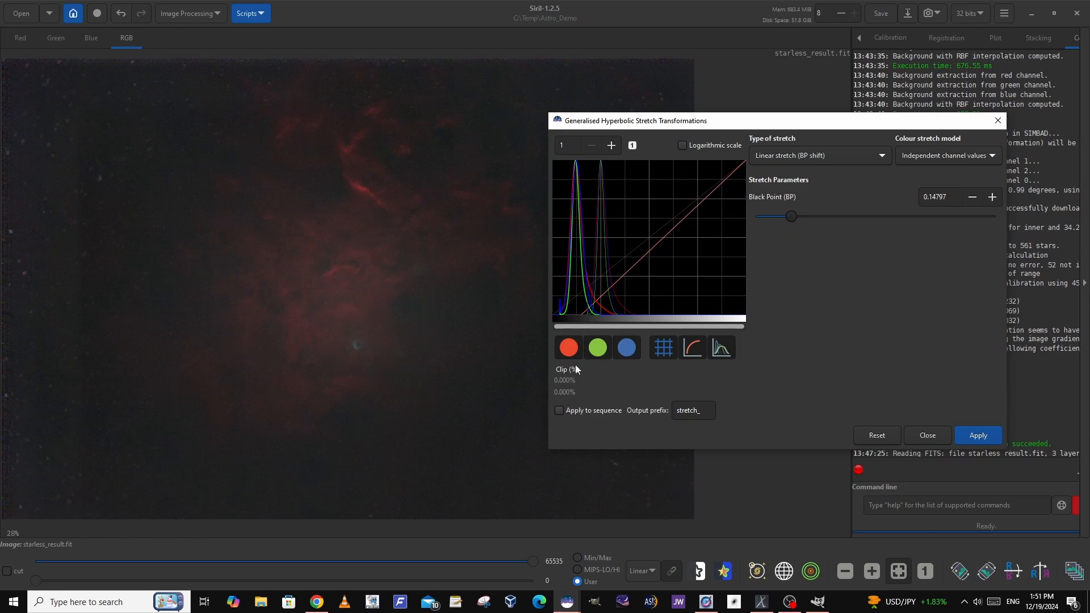
{"action": "left_click_drag", "start_coordinate": [789, 214], "coordinate": [808, 215]}
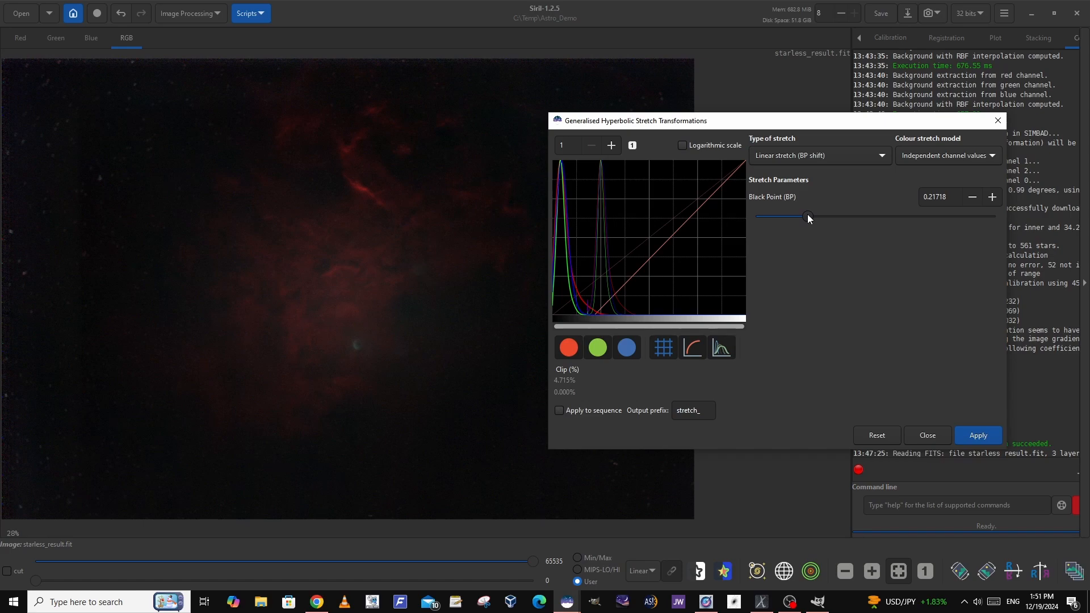
{"action": "left_click_drag", "start_coordinate": [808, 215], "coordinate": [798, 219]}
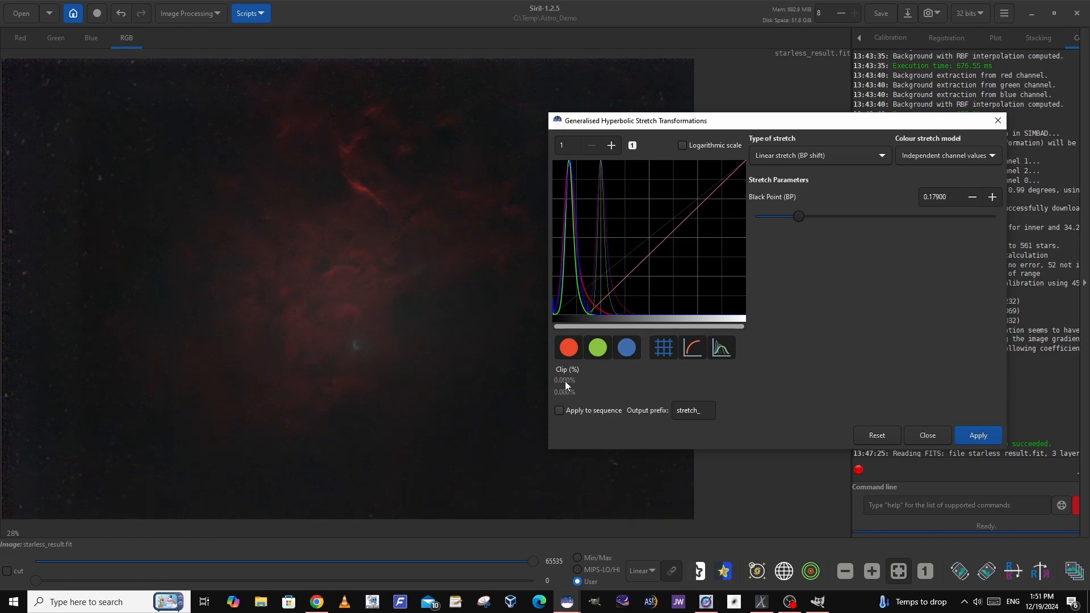
{"action": "left_click", "coordinate": [980, 437]}
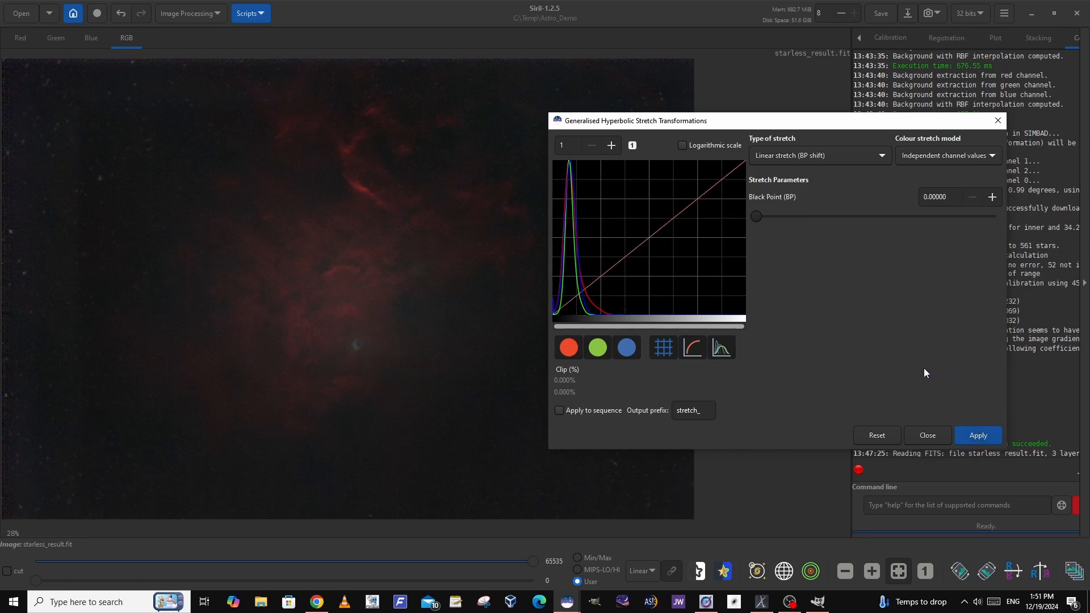
Return to the Generalised hyperbolic transform, trying a stretch factor of about 1.05 and resetting the parameters.
{"action": "left_click", "coordinate": [883, 158]}
{"action": "left_click", "coordinate": [836, 91]}
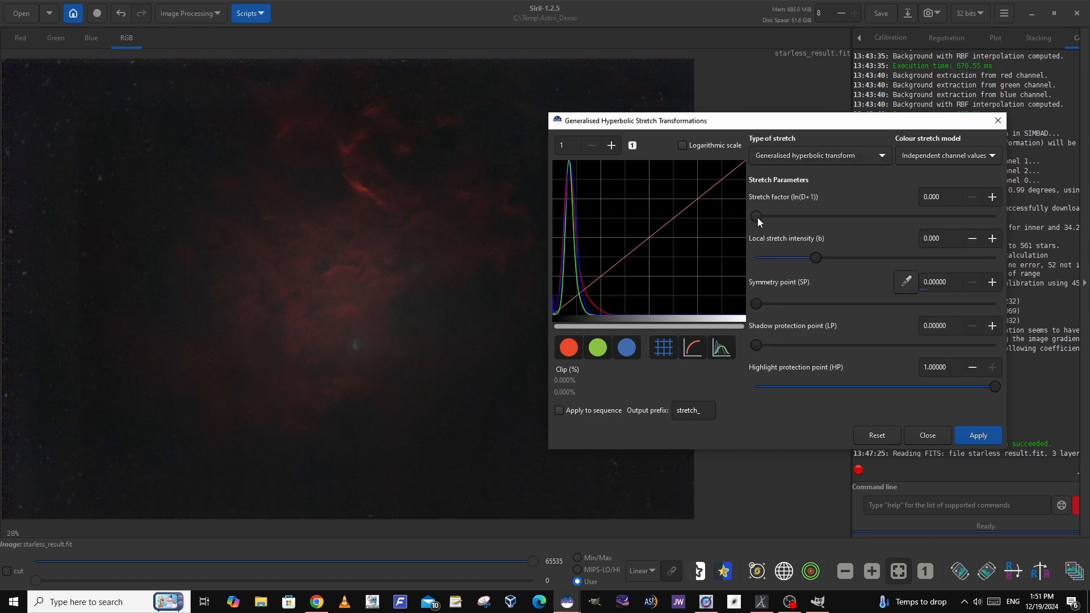
{"action": "left_click_drag", "start_coordinate": [758, 217], "coordinate": [783, 218]}
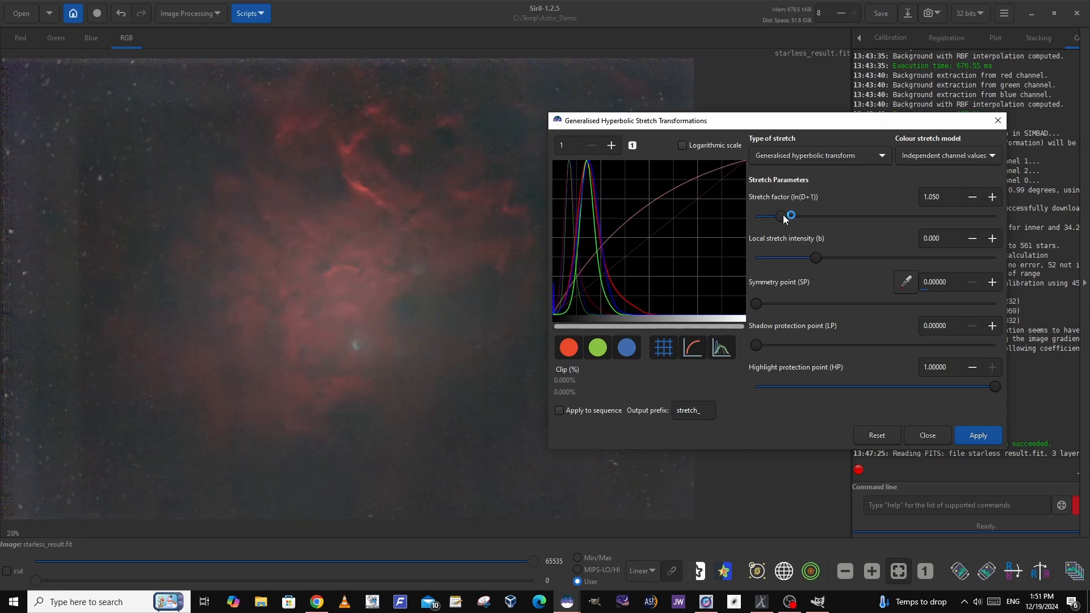
{"action": "left_click", "coordinate": [882, 438]}
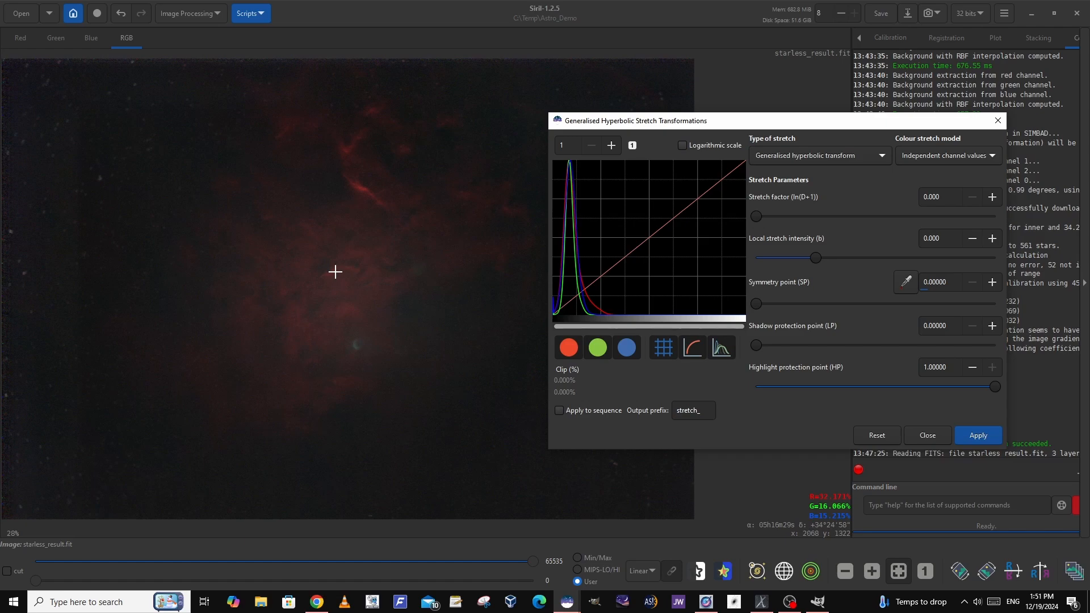
Sample the symmetry point from a small selection in the nebula's centre and apply a stretch factor of about 1.53.
{"action": "left_click_drag", "start_coordinate": [335, 272], "coordinate": [355, 291]}
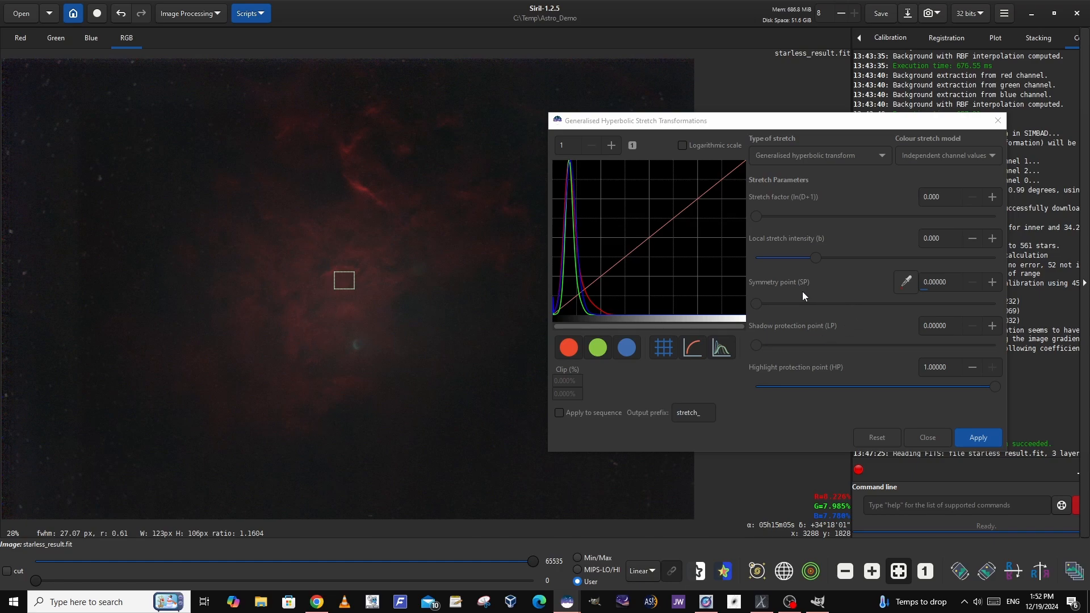
{"action": "left_click", "coordinate": [906, 282]}
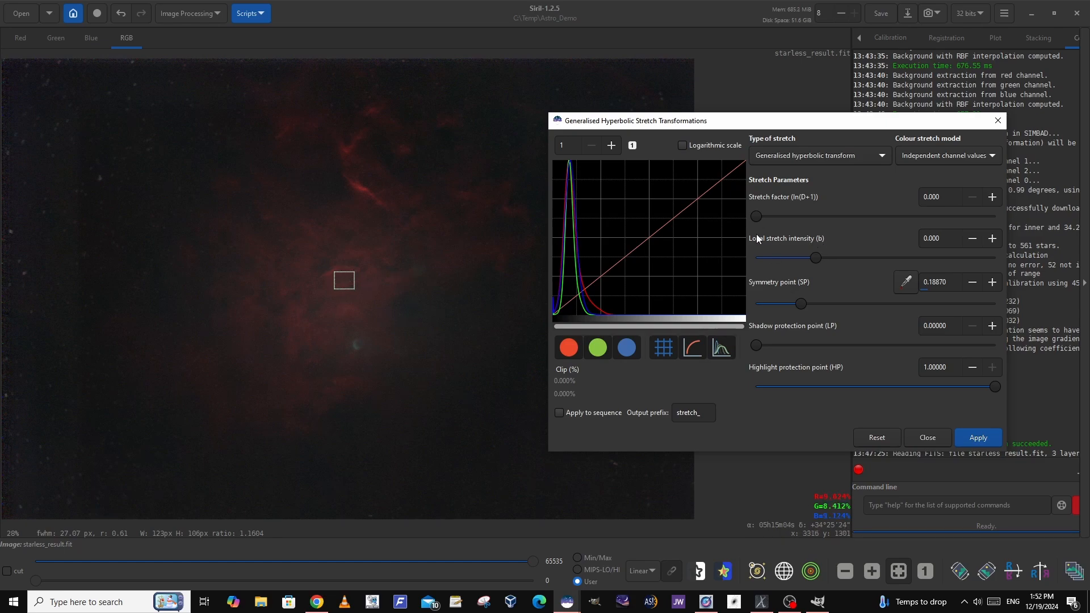
{"action": "left_click_drag", "start_coordinate": [760, 219], "coordinate": [785, 214]}
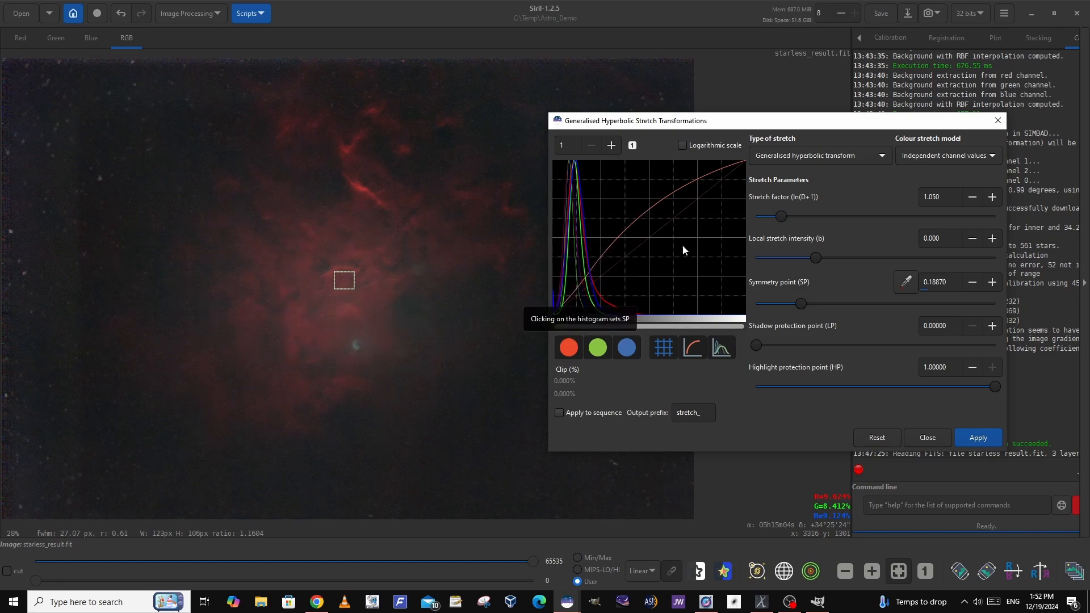
{"action": "left_click_drag", "start_coordinate": [783, 216], "coordinate": [796, 216]}
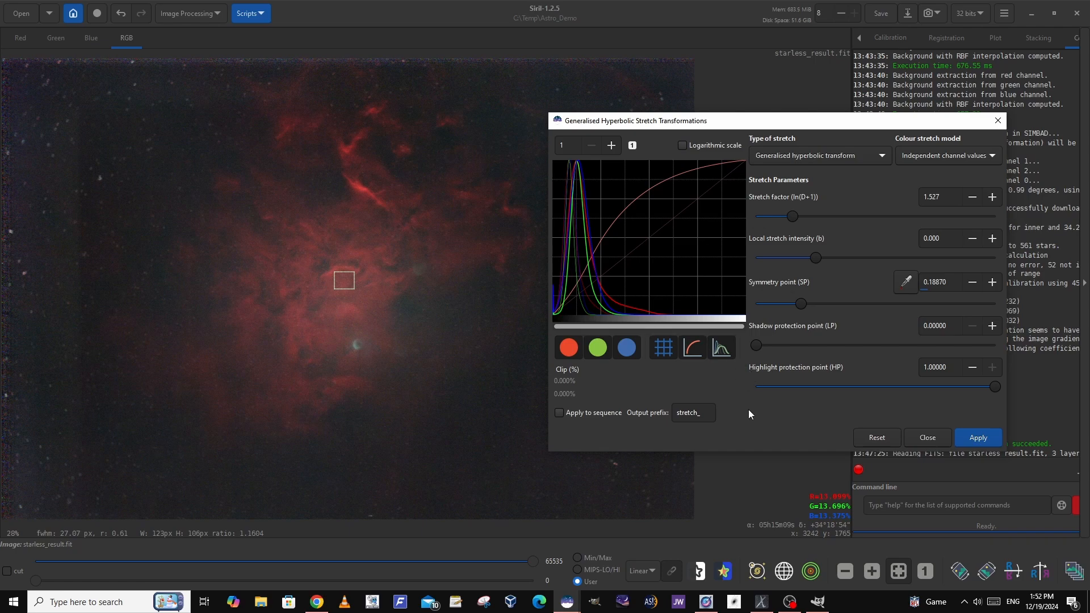
{"action": "left_click", "coordinate": [990, 439]}
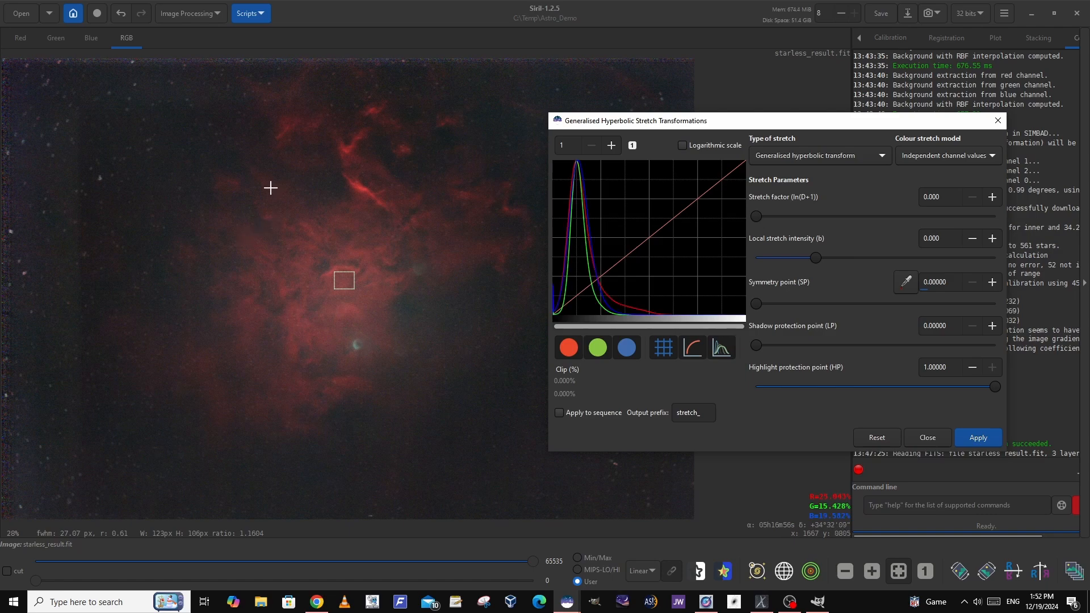
Sample the symmetry point from a small selection in the faint nebulosity near the image's upper edge, apply a stretch factor of about 0.72, and close the stretch dialog.
{"action": "left_click_drag", "start_coordinate": [285, 123], "coordinate": [304, 140]}
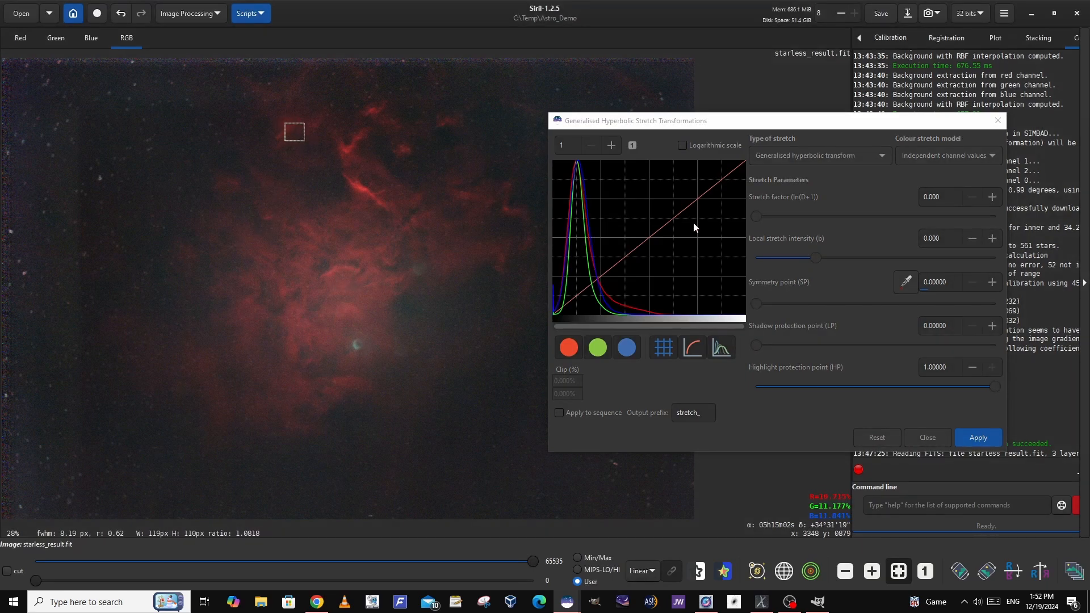
{"action": "left_click", "coordinate": [905, 284]}
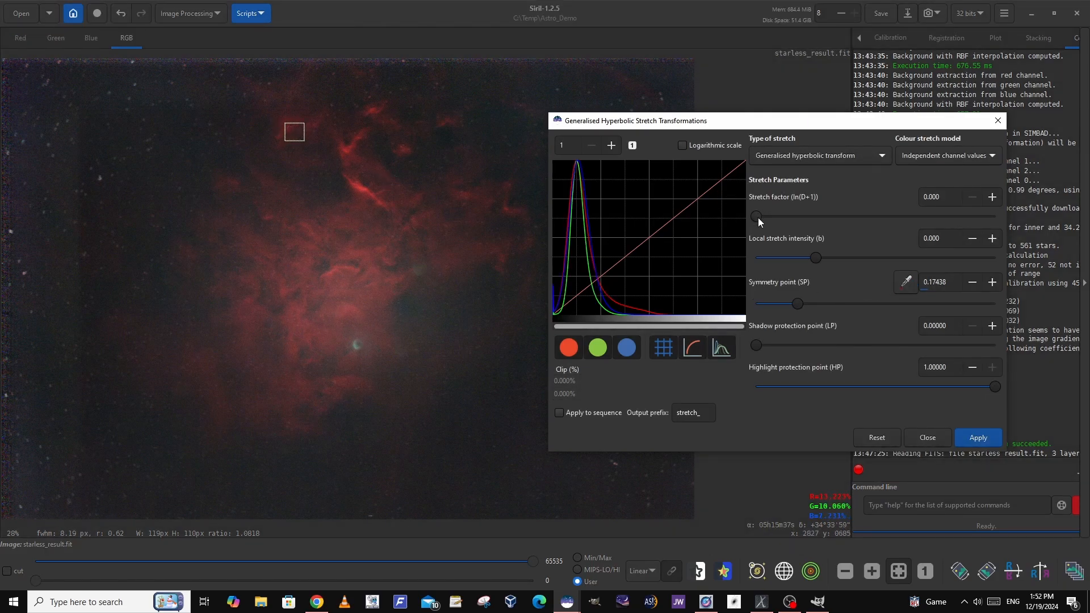
{"action": "left_click_drag", "start_coordinate": [758, 217], "coordinate": [779, 215]}
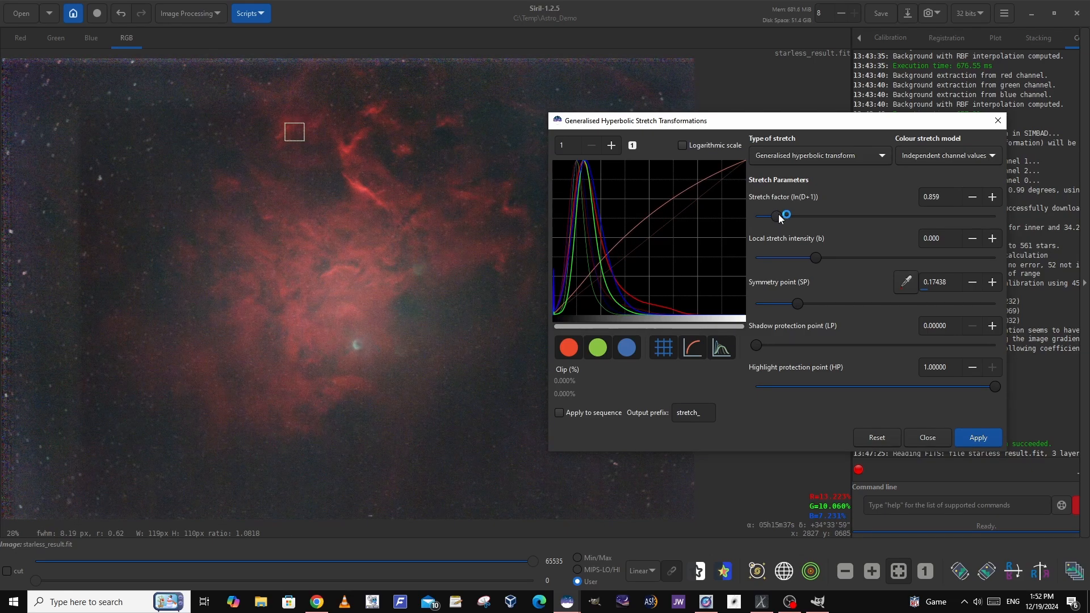
{"action": "left_click_drag", "start_coordinate": [779, 215], "coordinate": [830, 222]}
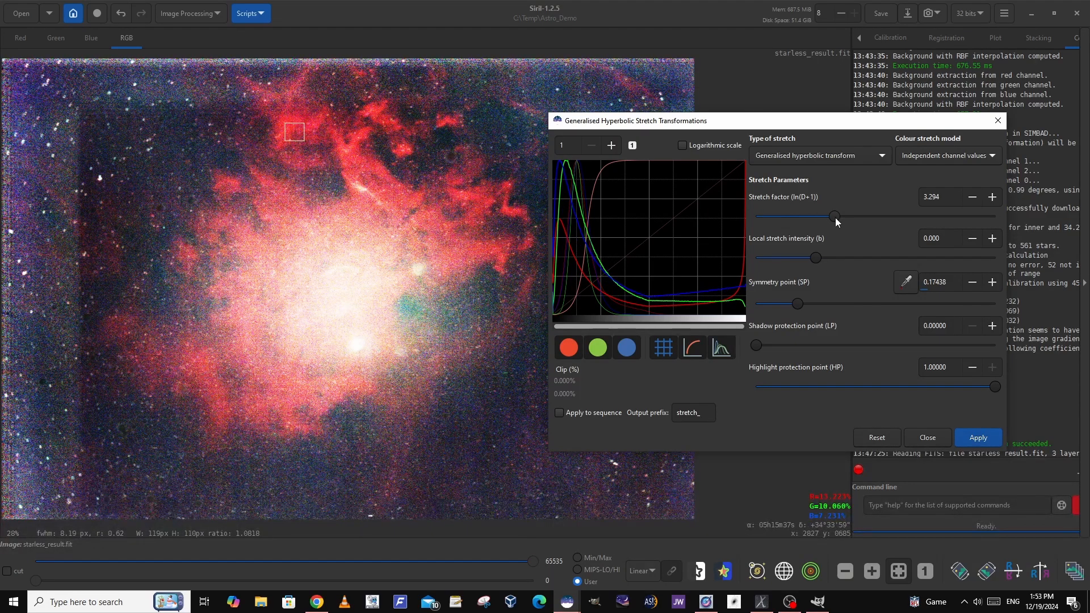
{"action": "left_click_drag", "start_coordinate": [836, 216], "coordinate": [771, 221]}
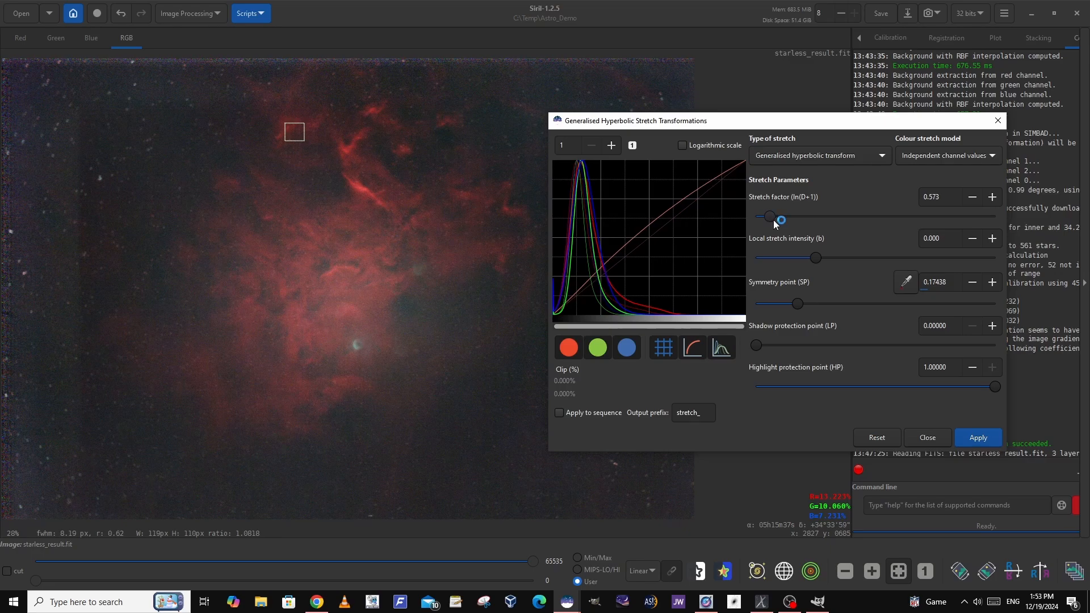
{"action": "left_click_drag", "start_coordinate": [770, 221], "coordinate": [775, 224]}
{"action": "left_click", "coordinate": [978, 437]}
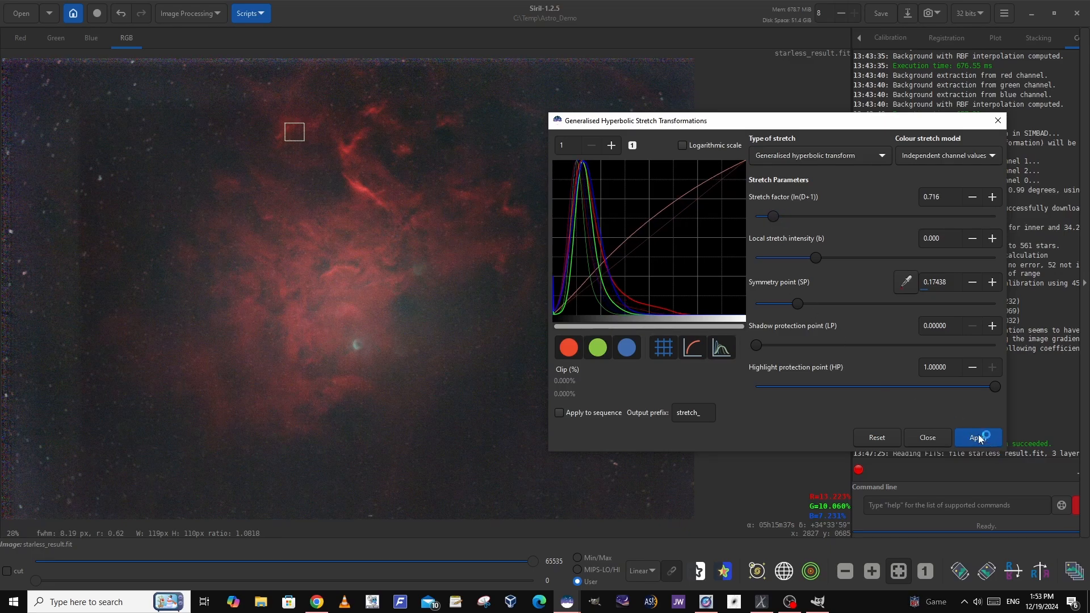
{"action": "left_click", "coordinate": [929, 443]}
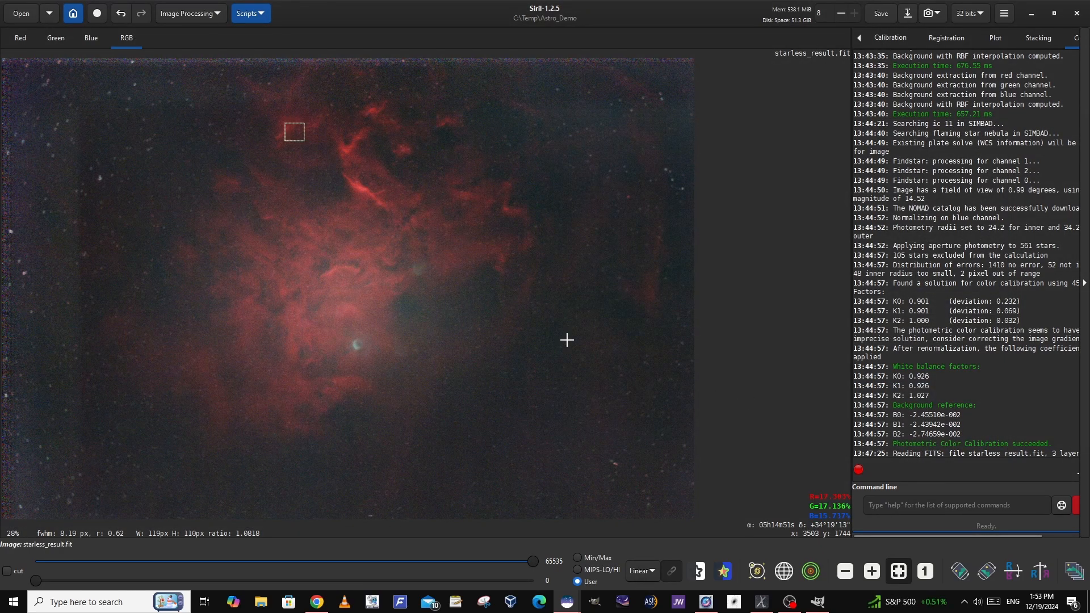
Check the noise in the stretched starless image's nebula and save the image under its existing file name.
{"action": "scroll", "coordinate": [263, 349], "scroll_direction": "up", "scroll_amount": 2}
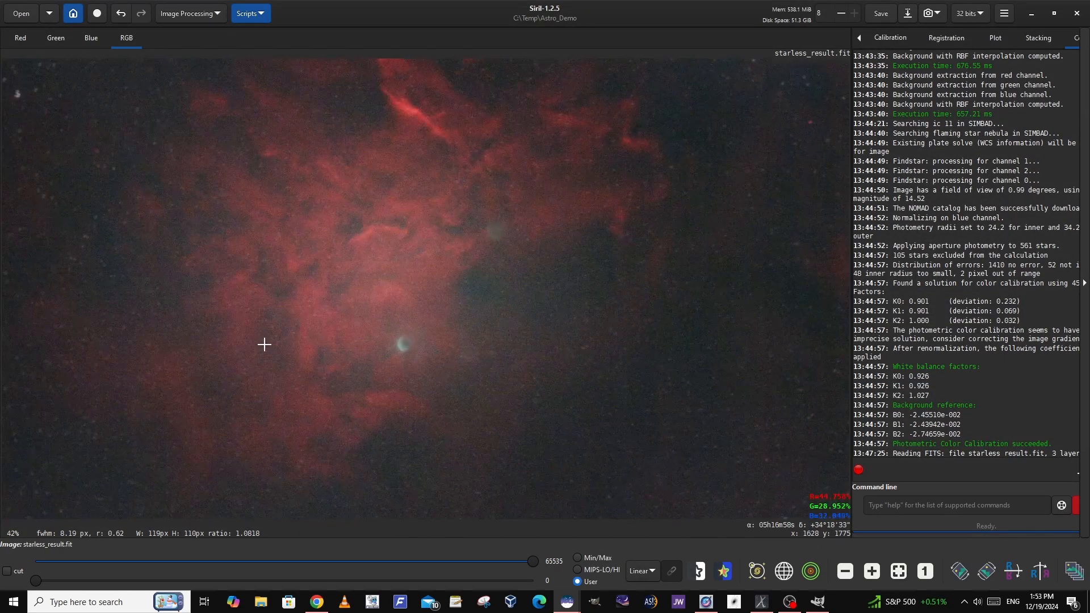
{"action": "scroll", "coordinate": [264, 345], "scroll_direction": "up", "scroll_amount": 1}
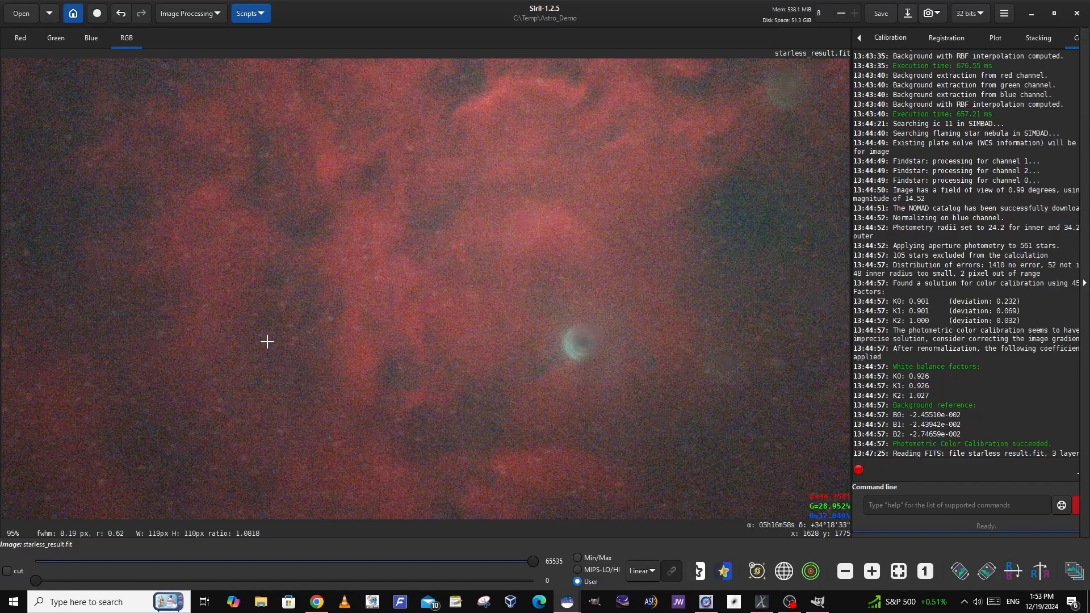
{"action": "scroll", "coordinate": [266, 342], "scroll_direction": "up", "scroll_amount": 1}
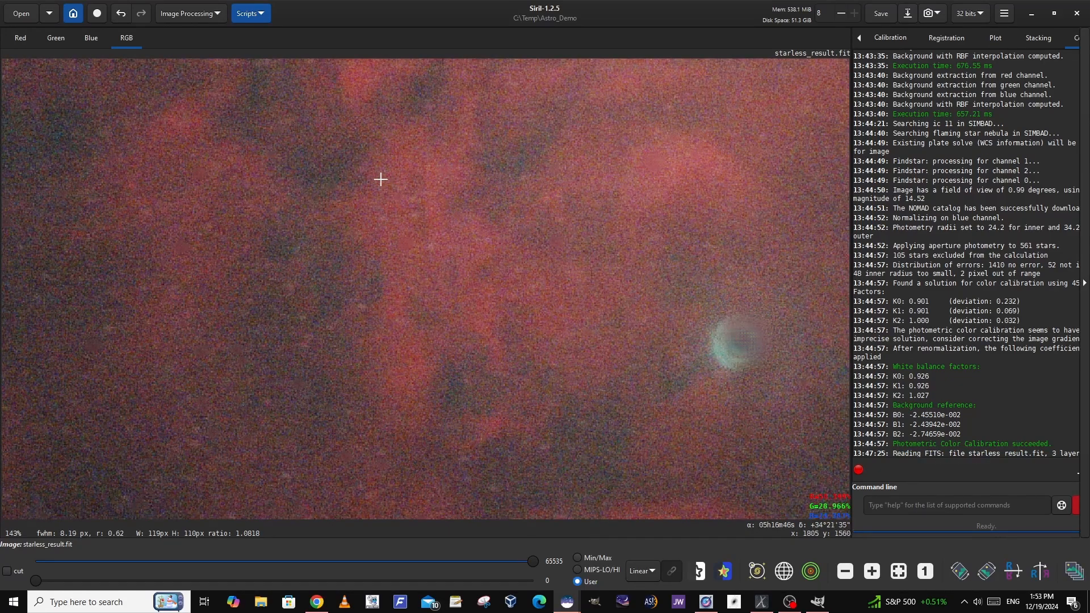
{"action": "scroll", "coordinate": [370, 247], "scroll_direction": "down", "scroll_amount": 3}
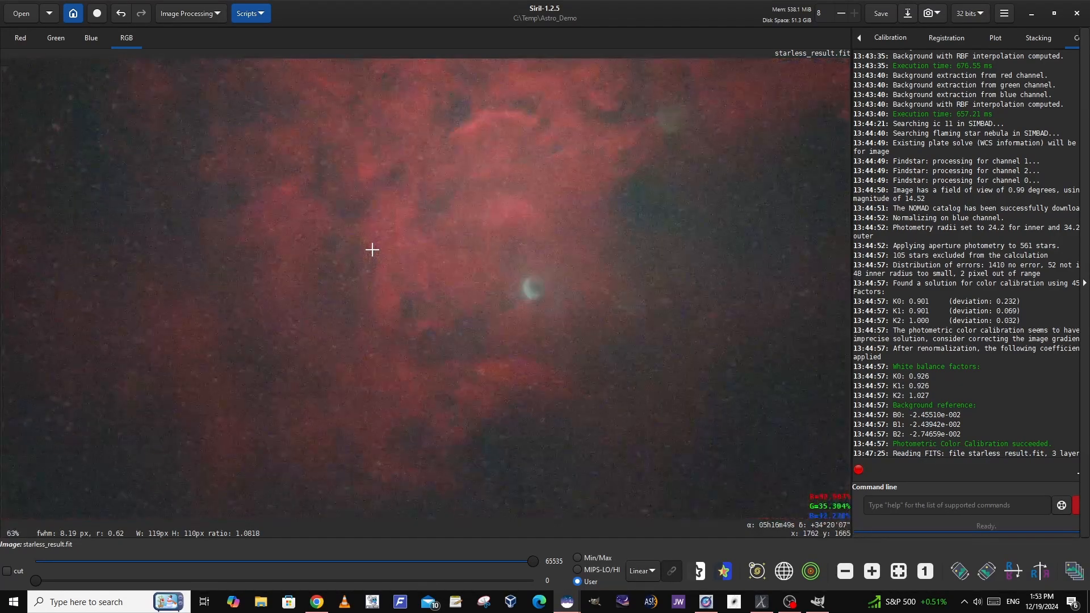
{"action": "scroll", "coordinate": [372, 250], "scroll_direction": "down", "scroll_amount": 1}
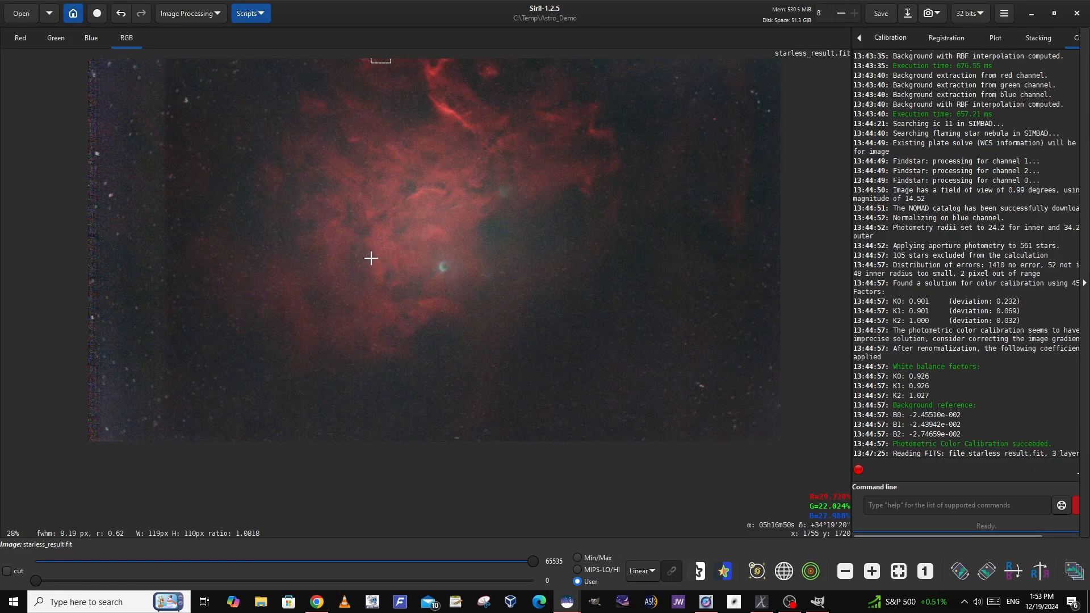
{"action": "left_click", "coordinate": [899, 571]}
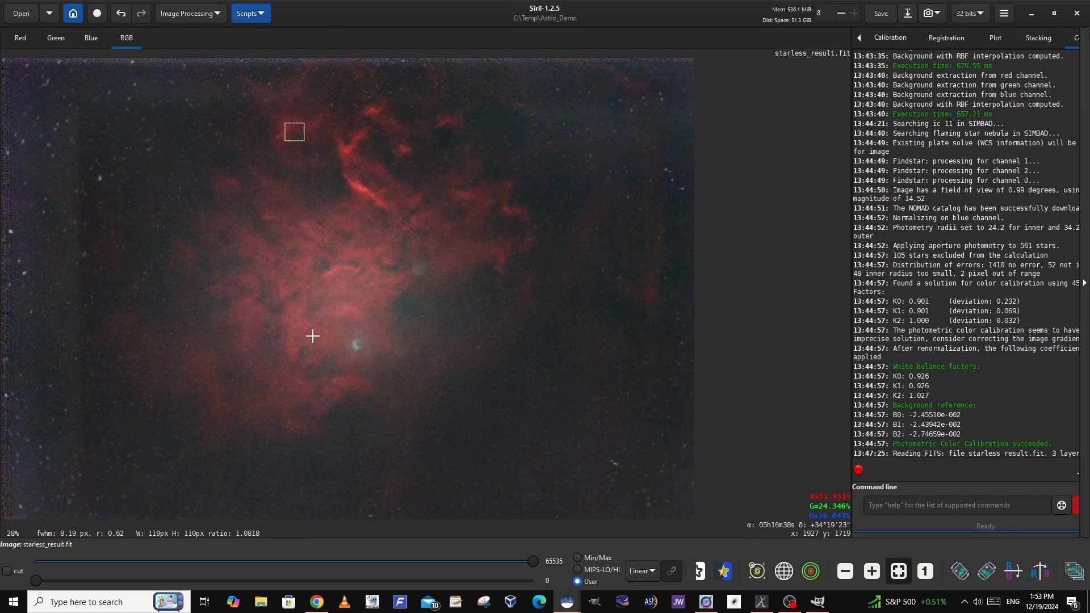
{"action": "left_click", "coordinate": [884, 16]}
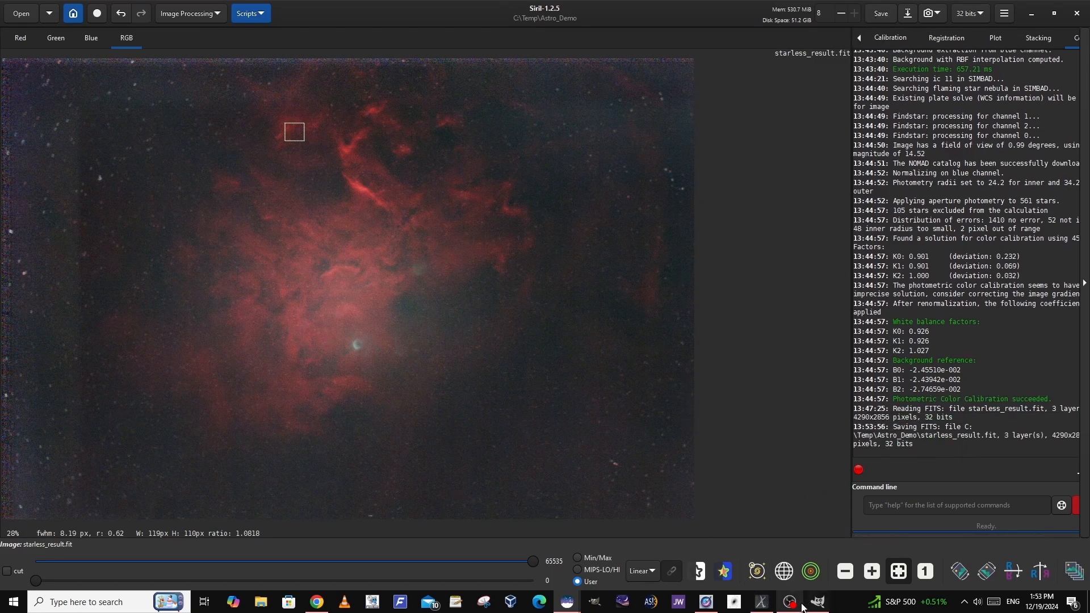
Switch to GraXpert and load starless_result.fit from the C:\Temp\Astro_Demo folder.
{"action": "left_click", "coordinate": [768, 606]}
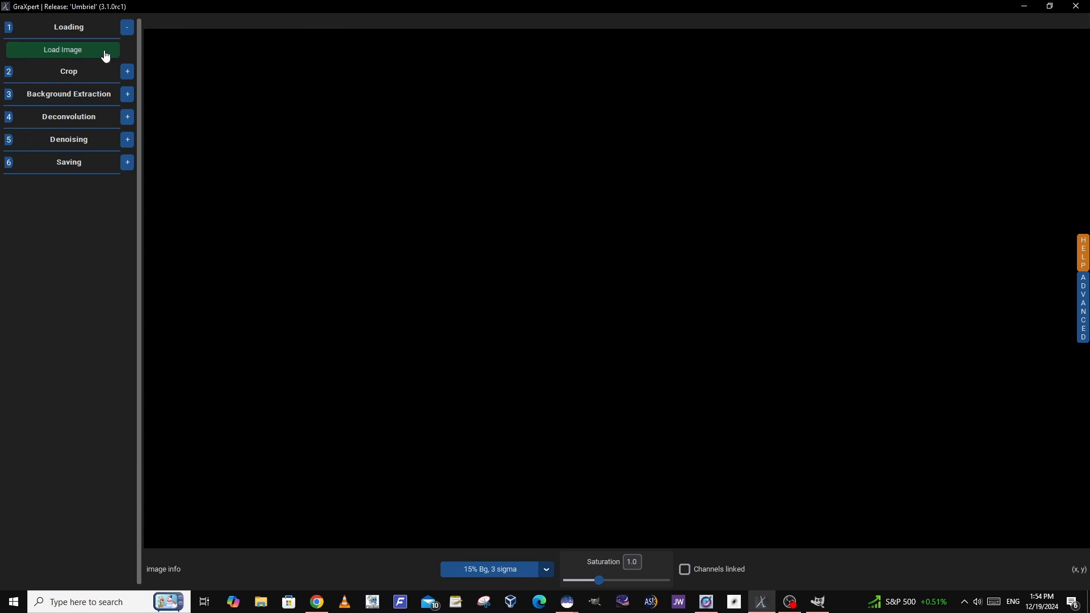
{"action": "left_click", "coordinate": [86, 48]}
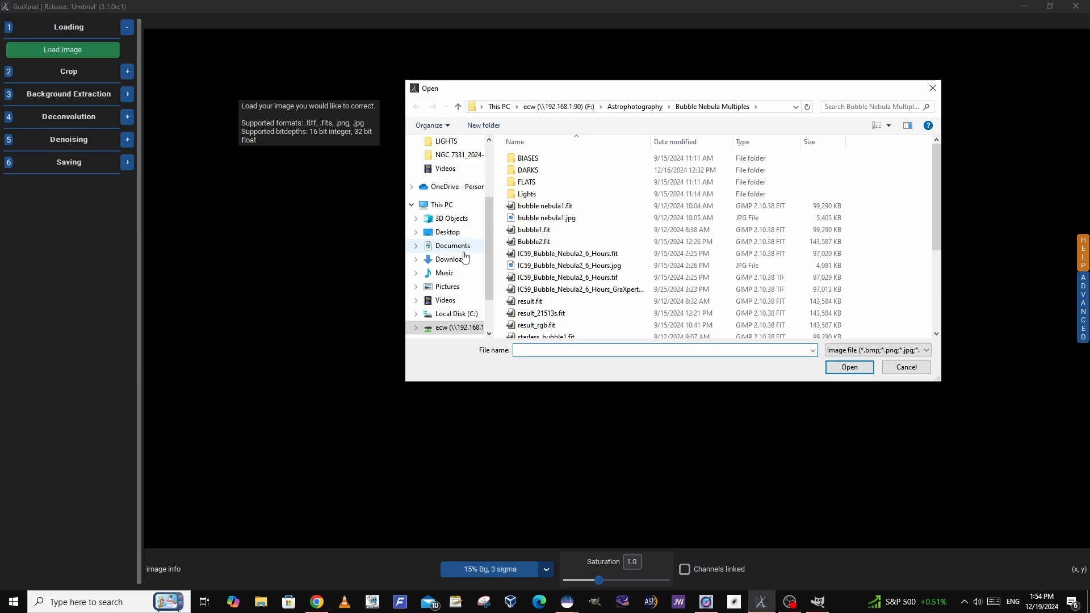
{"action": "left_click", "coordinate": [448, 318]}
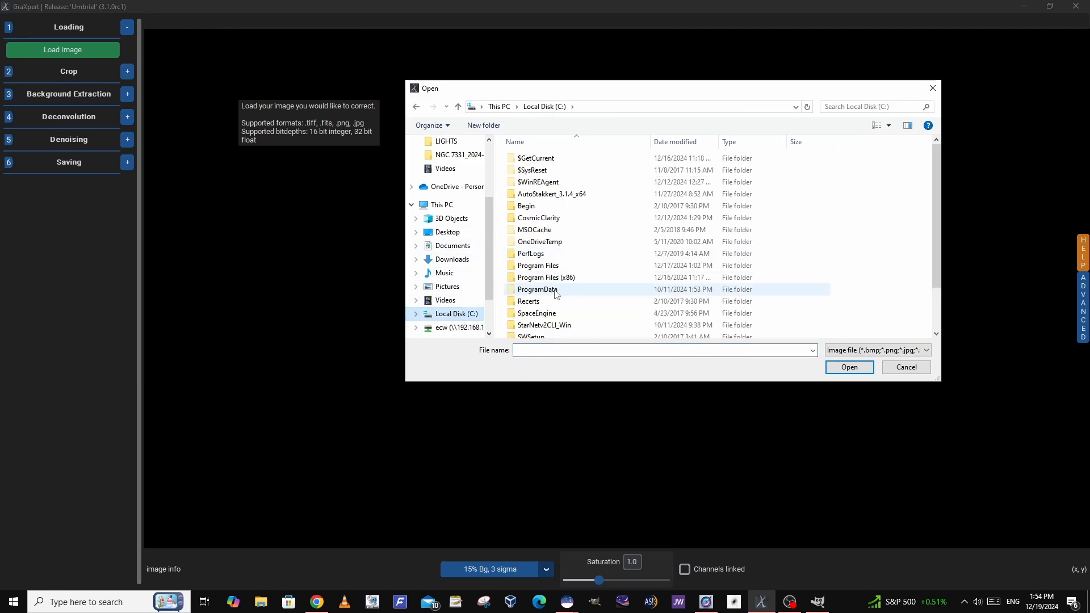
{"action": "scroll", "coordinate": [542, 295], "scroll_direction": "down", "scroll_amount": 2}
{"action": "double_click", "coordinate": [528, 296]}
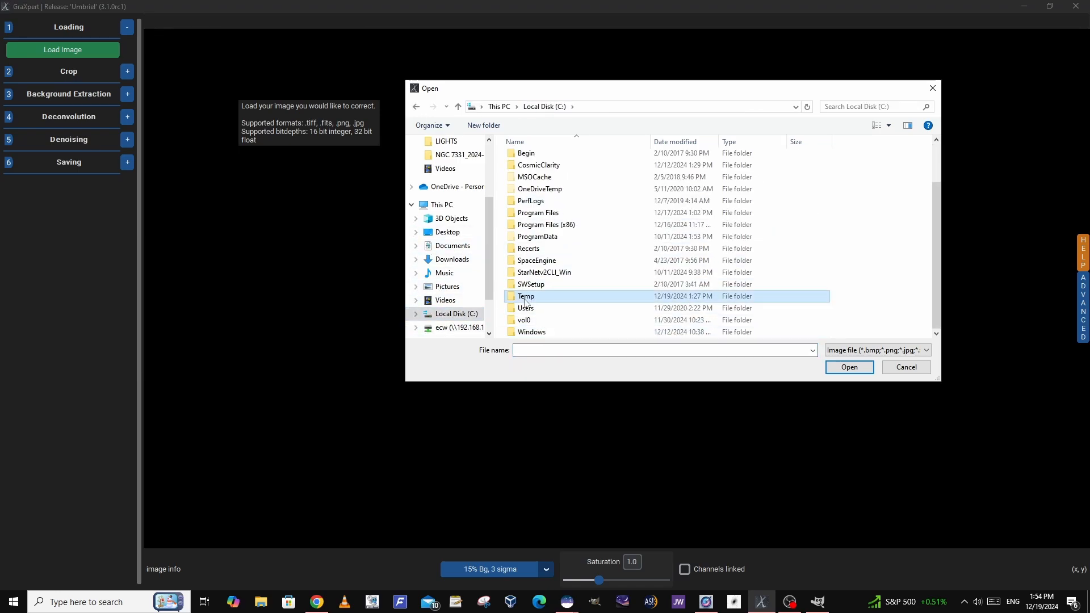
{"action": "double_click", "coordinate": [536, 159]}
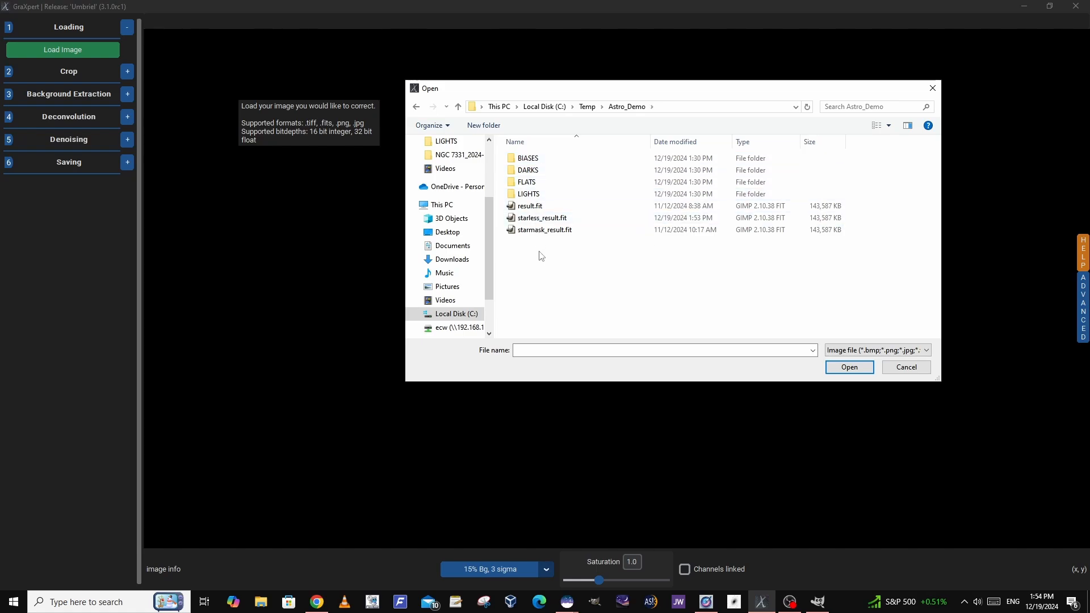
{"action": "double_click", "coordinate": [548, 220]}
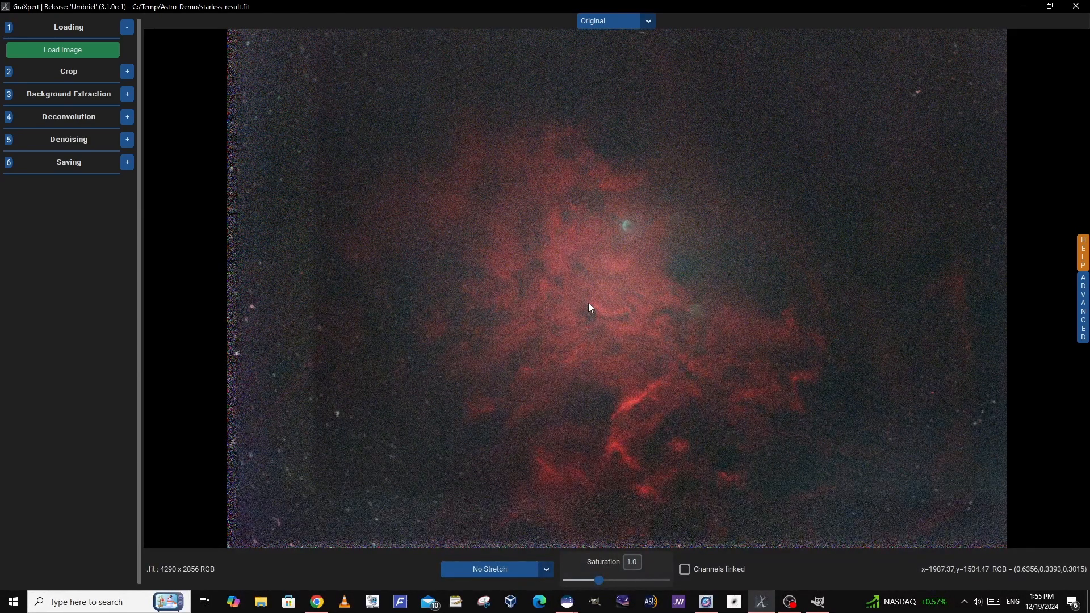
Denoise the loaded starless image at the preset denoise strength.
{"action": "scroll", "coordinate": [589, 303], "scroll_direction": "up", "scroll_amount": 1}
{"action": "scroll", "coordinate": [590, 307], "scroll_direction": "up", "scroll_amount": 2}
{"action": "scroll", "coordinate": [591, 307], "scroll_direction": "down", "scroll_amount": 2}
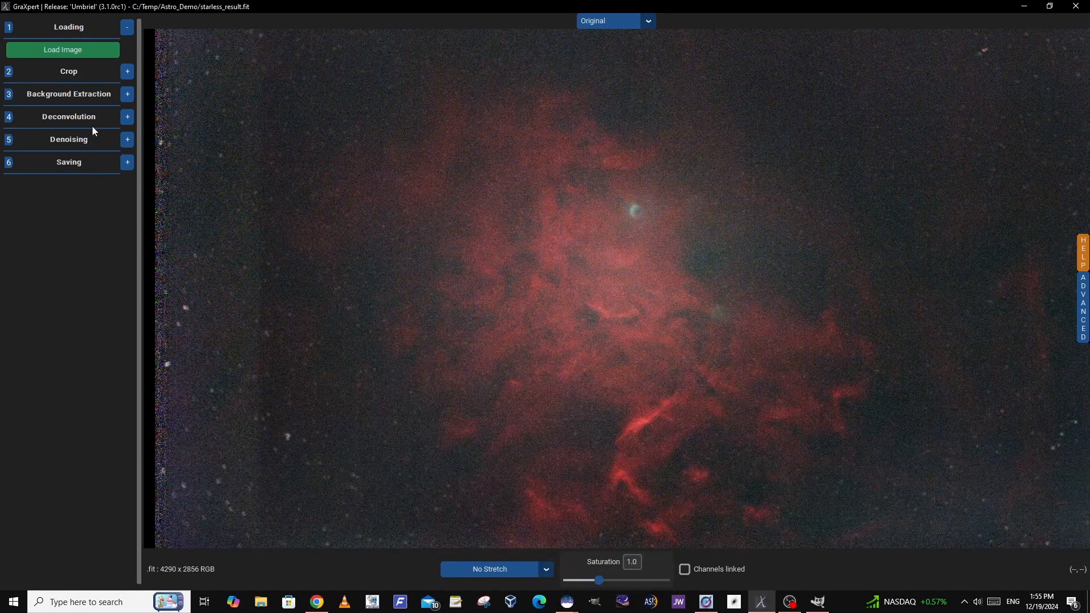
{"action": "left_click", "coordinate": [127, 140]}
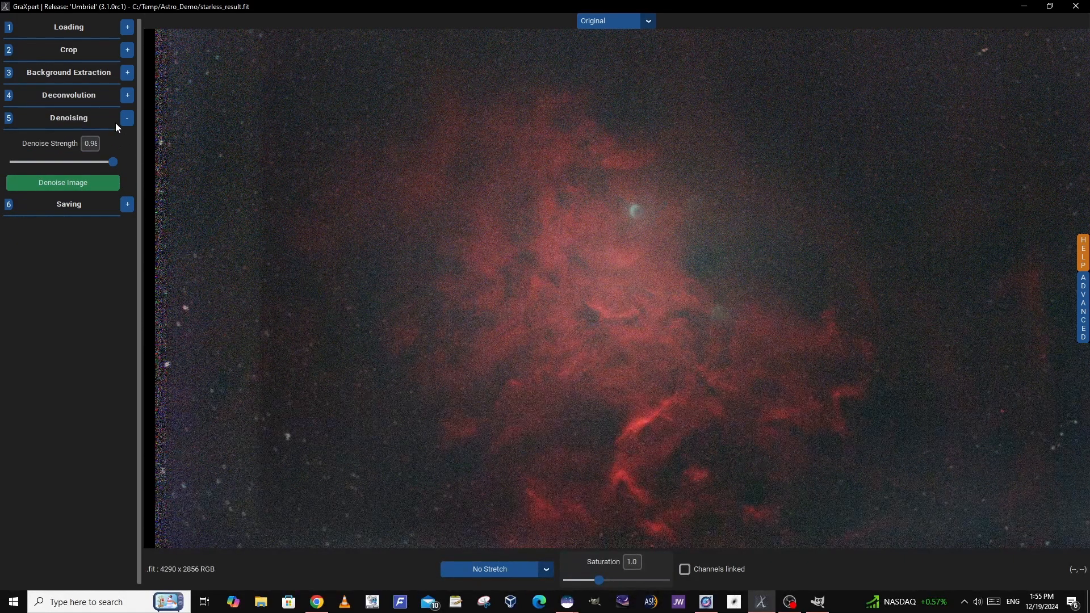
{"action": "left_click", "coordinate": [56, 188]}
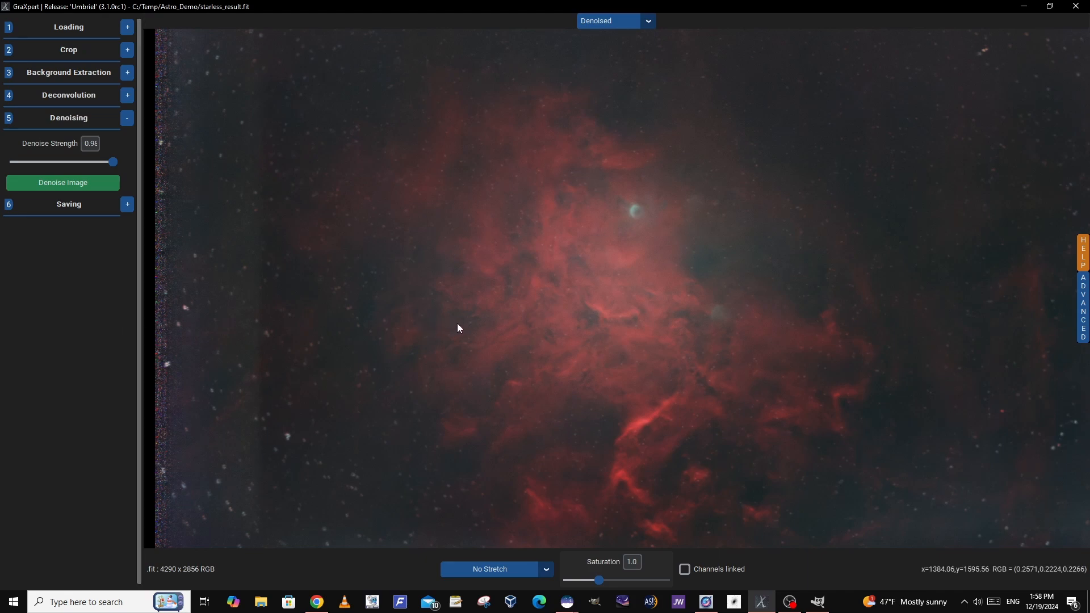
Examine the denoised nebula detail up close and compare the Original version with the Denoised one.
{"action": "scroll", "coordinate": [461, 326], "scroll_direction": "up", "scroll_amount": 2}
{"action": "scroll", "coordinate": [462, 323], "scroll_direction": "up", "scroll_amount": 3}
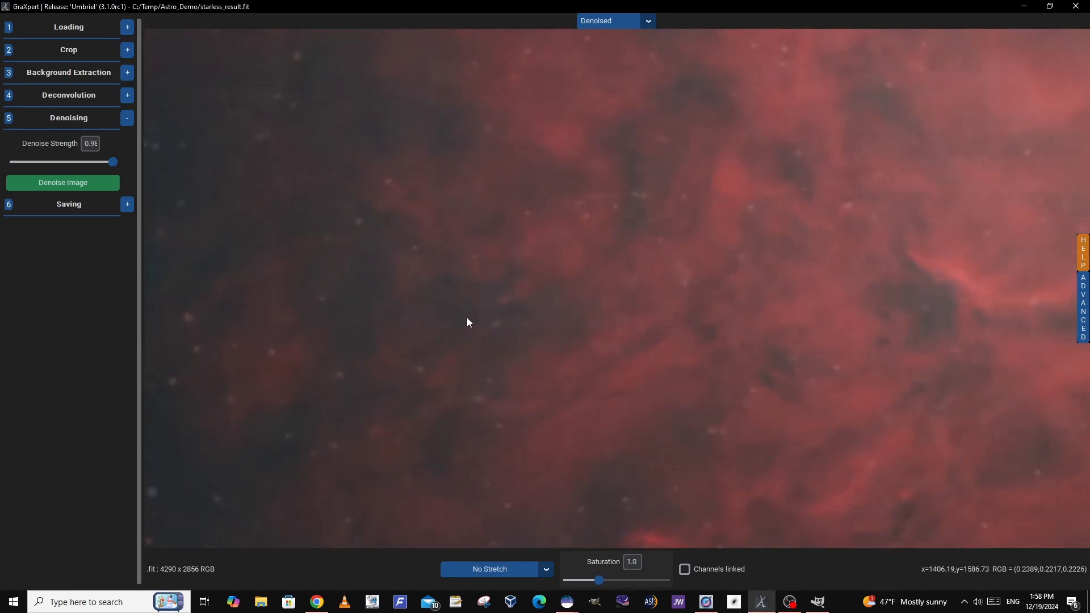
{"action": "scroll", "coordinate": [742, 322], "scroll_direction": "down", "scroll_amount": 2}
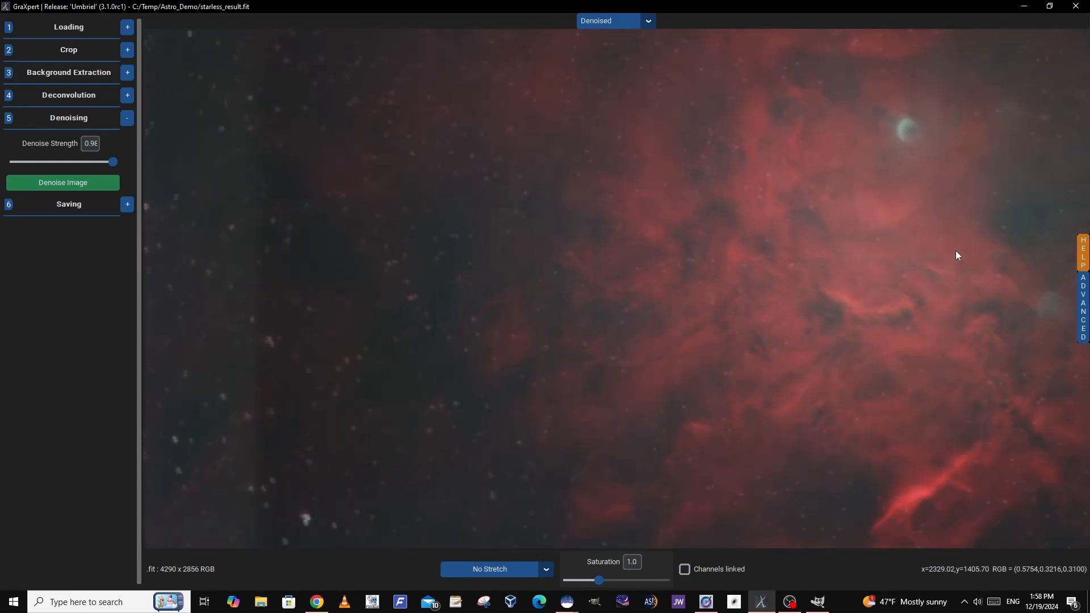
{"action": "scroll", "coordinate": [956, 250], "scroll_direction": "up", "scroll_amount": 1}
{"action": "scroll", "coordinate": [949, 251], "scroll_direction": "down", "scroll_amount": 3}
{"action": "scroll", "coordinate": [926, 260], "scroll_direction": "up", "scroll_amount": 2}
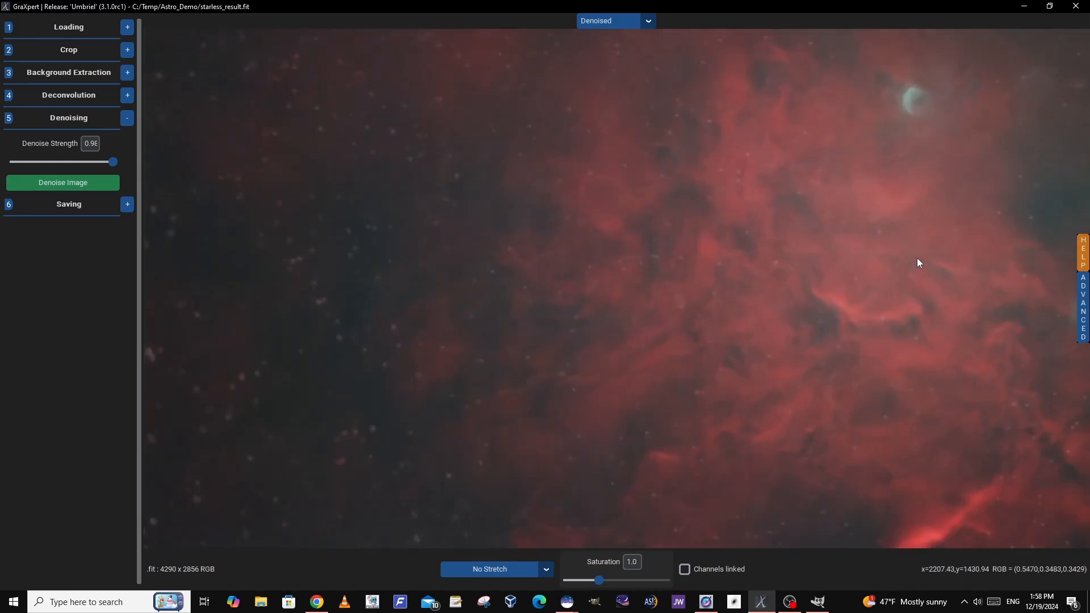
{"action": "left_click", "coordinate": [649, 23]}
{"action": "left_click", "coordinate": [649, 23]}
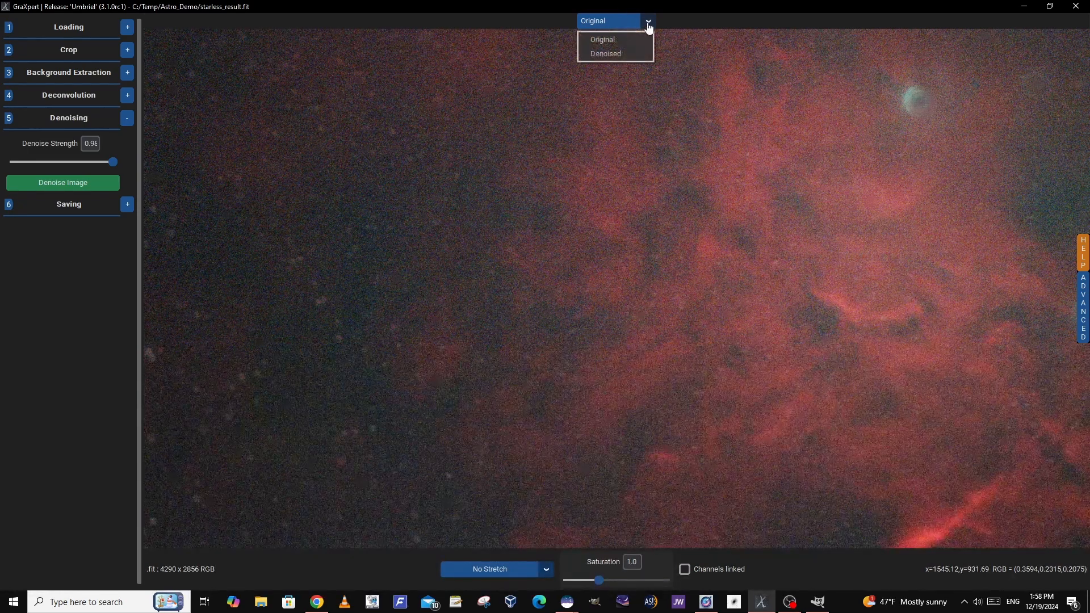
{"action": "left_click", "coordinate": [619, 55]}
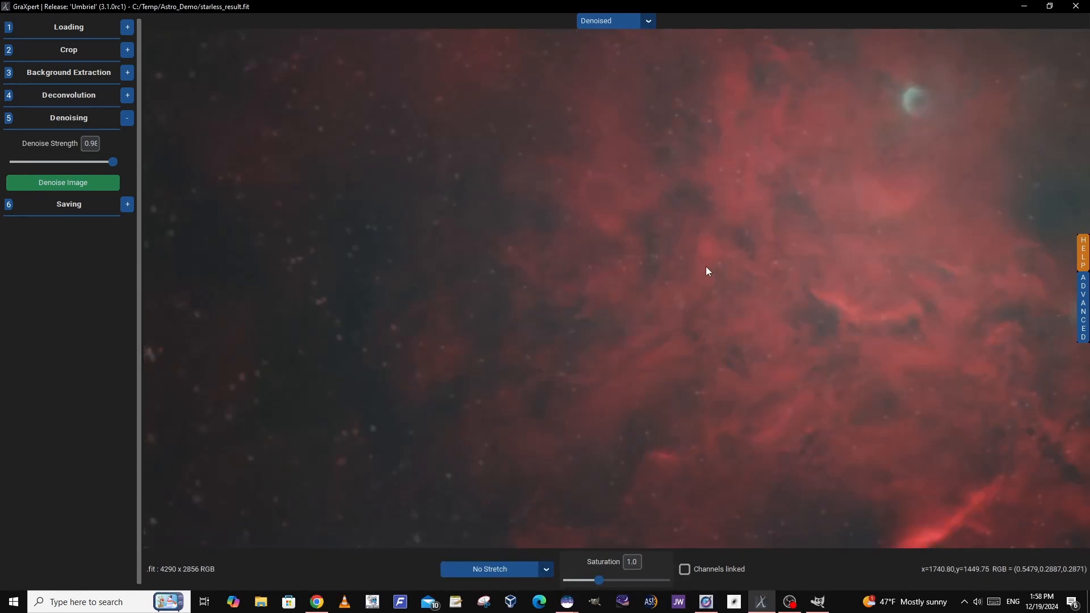
Save the denoised image in 32 bit Fits format as starless_result_graxpert_denoised.fits in the Astro_Demo folder, and switch back to Siril.
{"action": "left_click", "coordinate": [125, 207]}
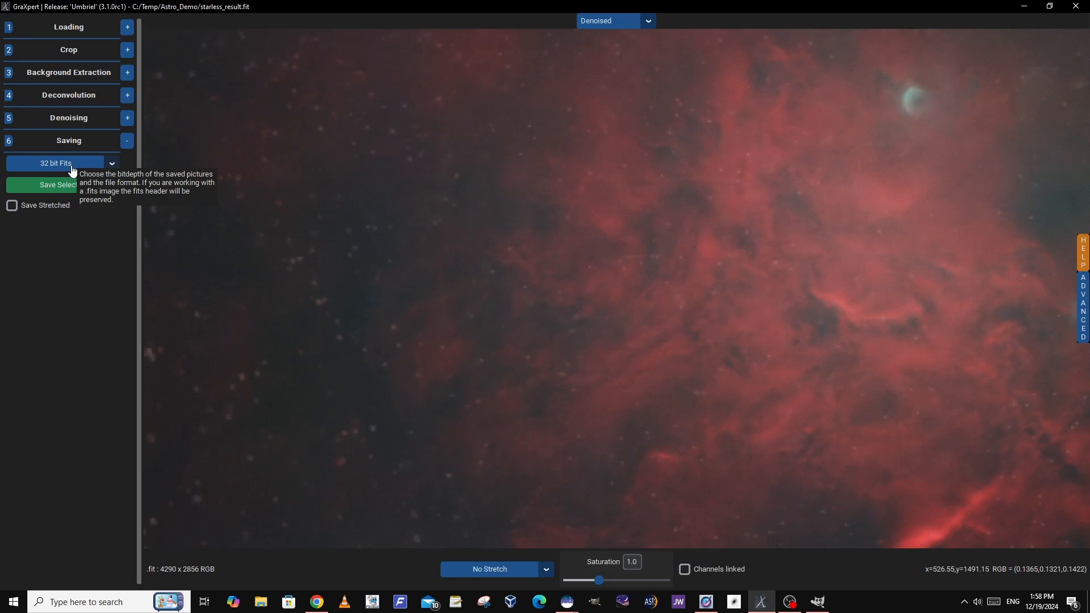
{"action": "left_click", "coordinate": [111, 168]}
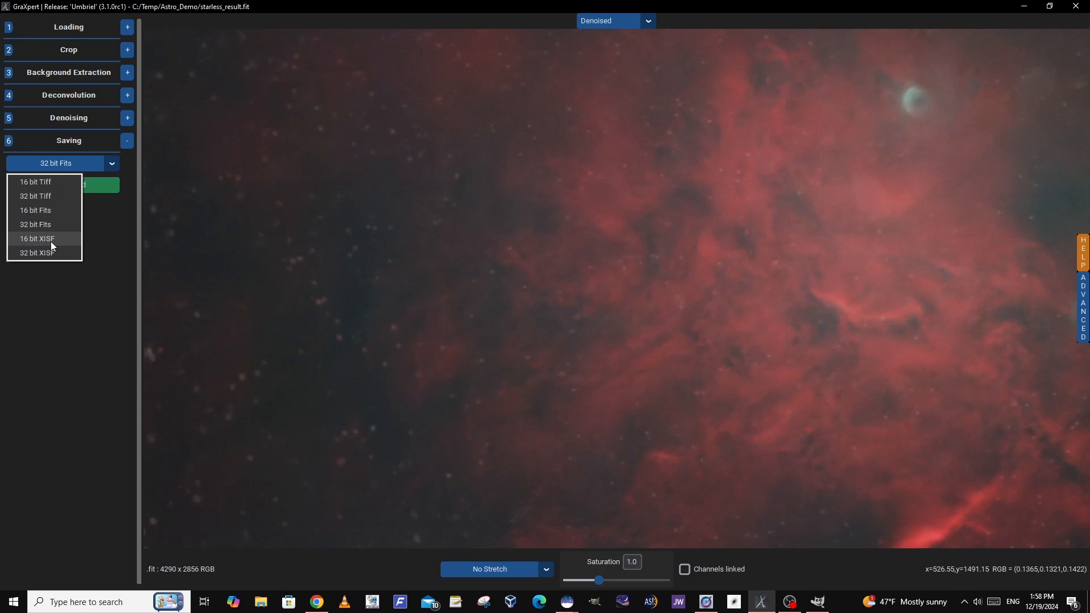
{"action": "left_click", "coordinate": [134, 165]}
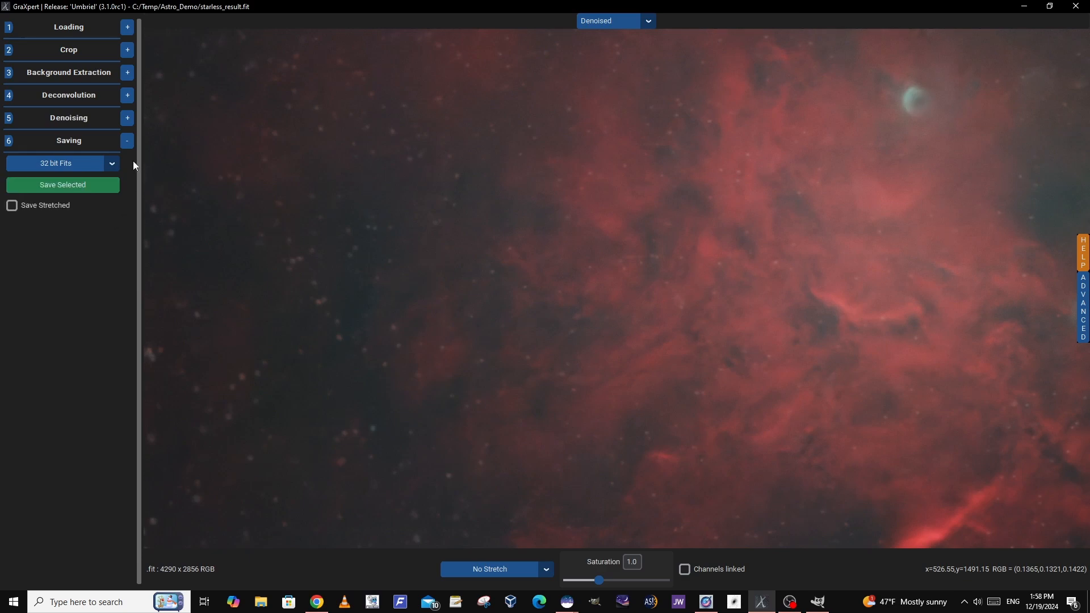
{"action": "left_click", "coordinate": [71, 164]}
{"action": "left_click", "coordinate": [128, 288]}
{"action": "left_click", "coordinate": [78, 187]}
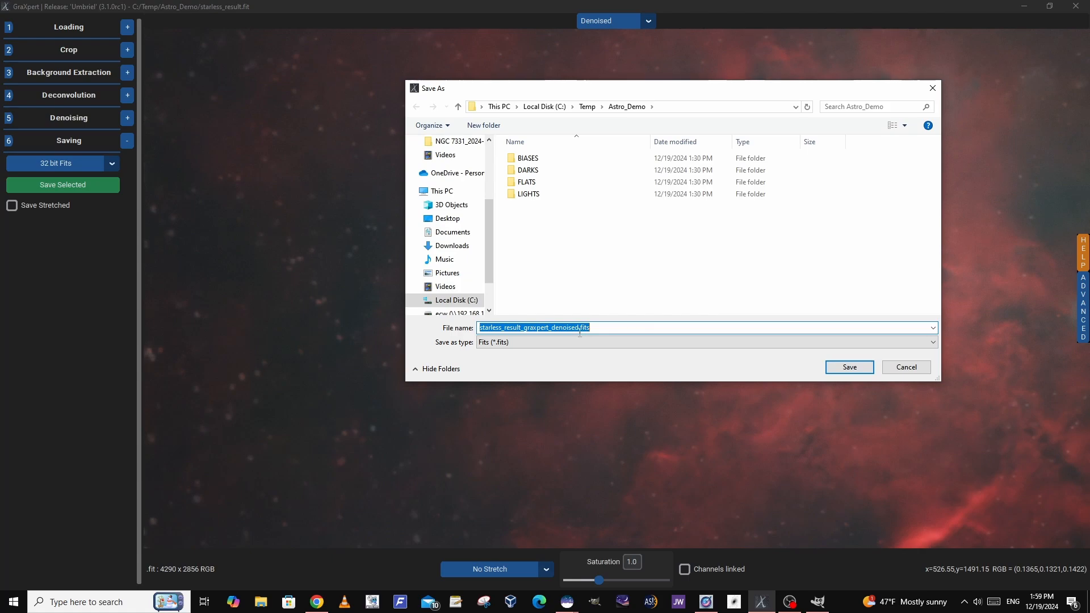
{"action": "left_click", "coordinate": [851, 368]}
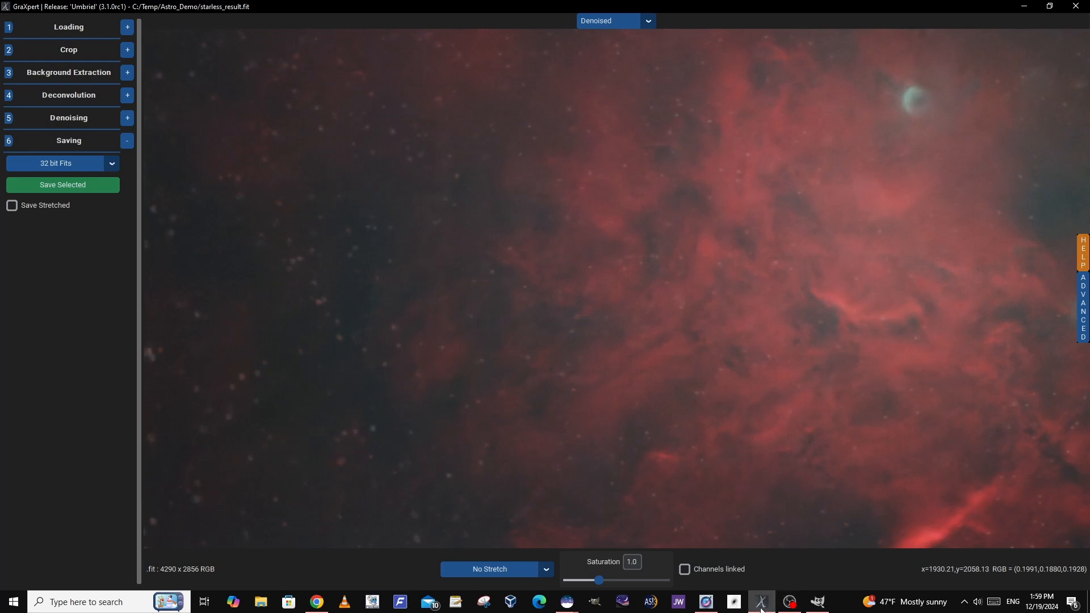
{"action": "left_click", "coordinate": [570, 602]}
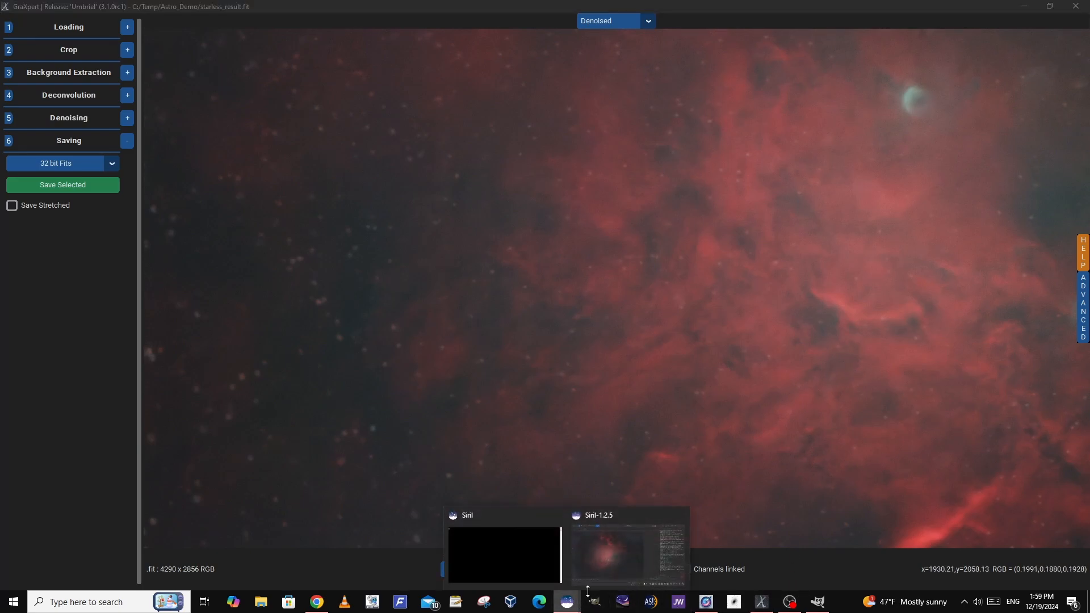
{"action": "left_click", "coordinate": [609, 561]}
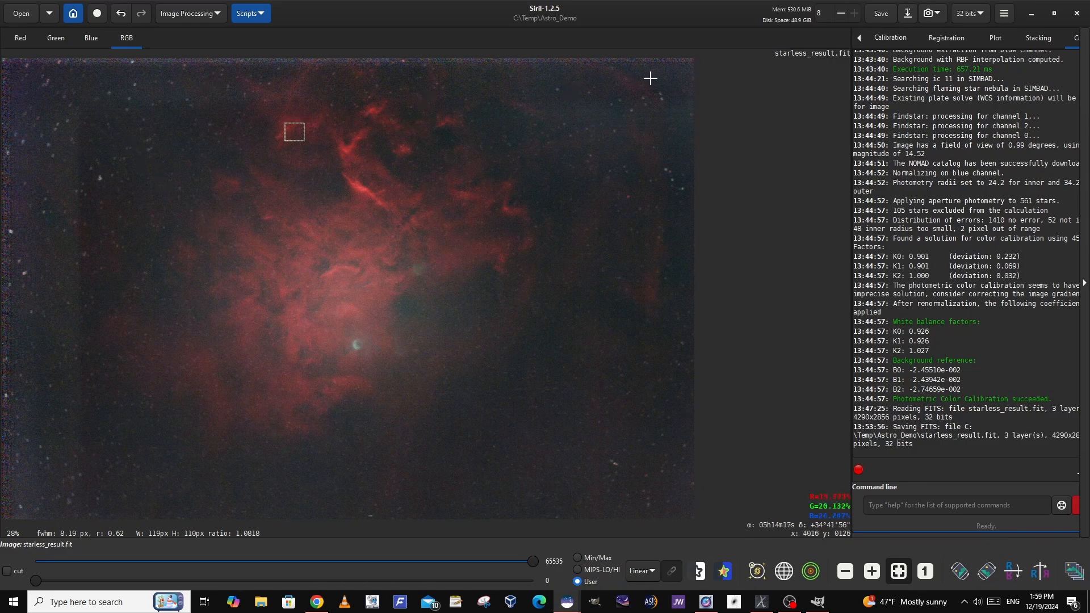
Open starless_result_graxpert_denoised.fits and apply a generalised hyperbolic stretch with symmetry point 0.44391 and stretch factor 1.265.
{"action": "left_click", "coordinate": [18, 14]}
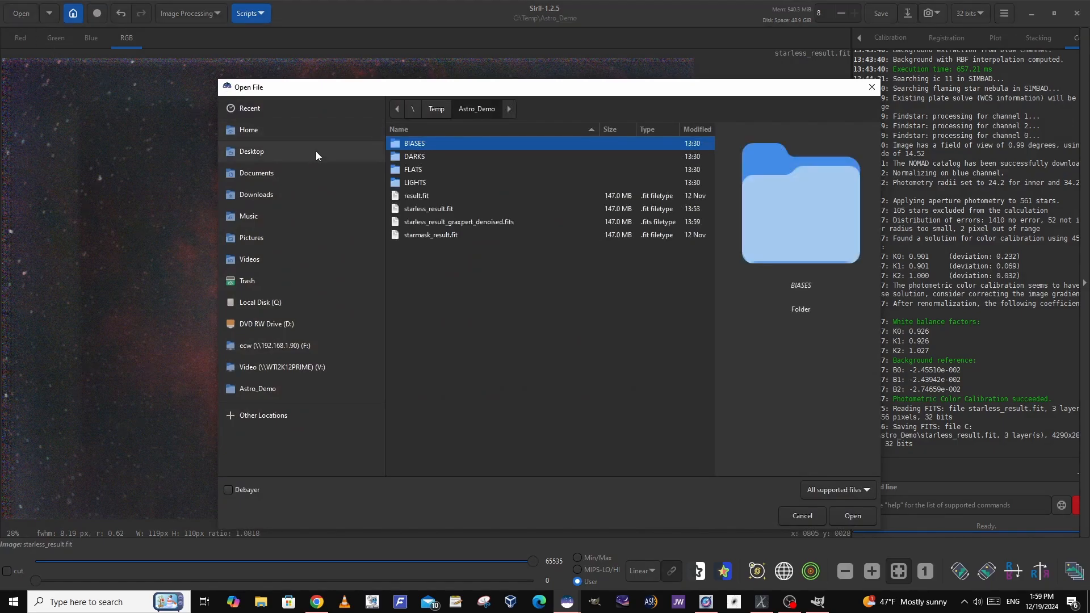
{"action": "double_click", "coordinate": [441, 223]}
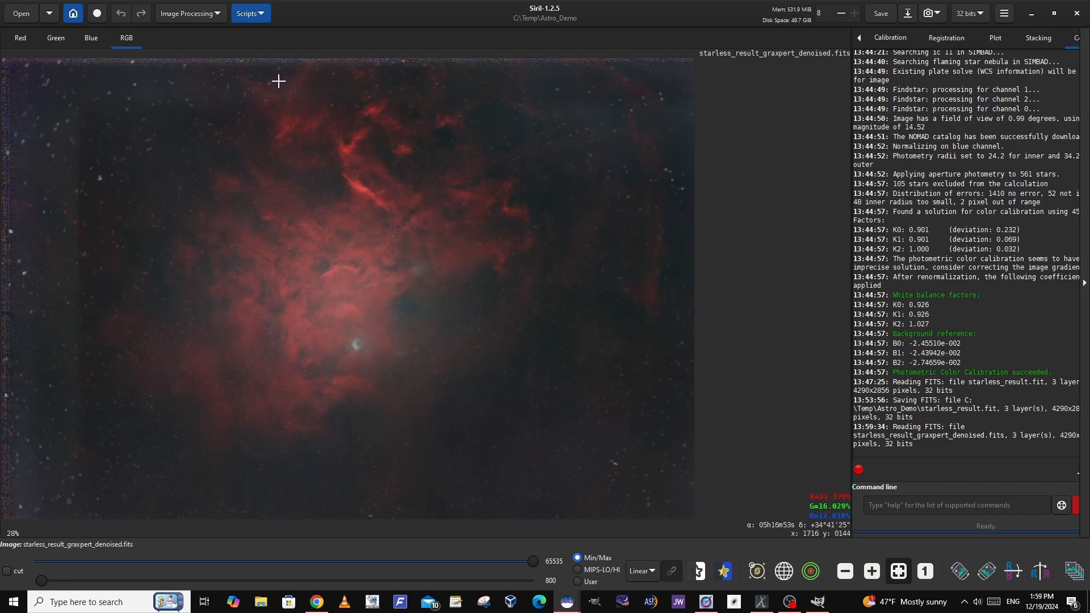
{"action": "left_click", "coordinate": [217, 14]}
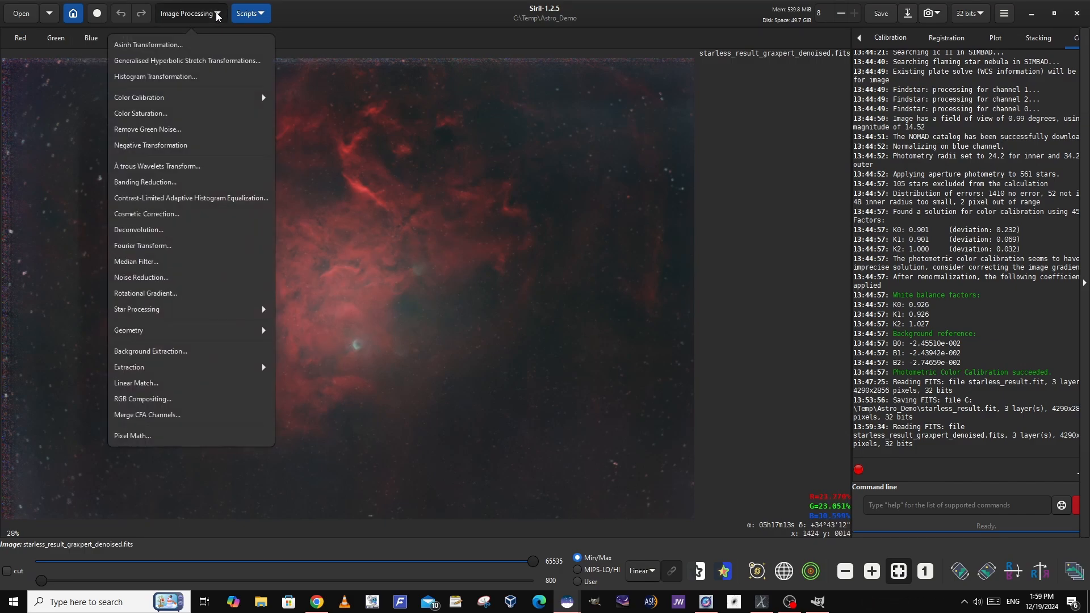
{"action": "left_click", "coordinate": [205, 63]}
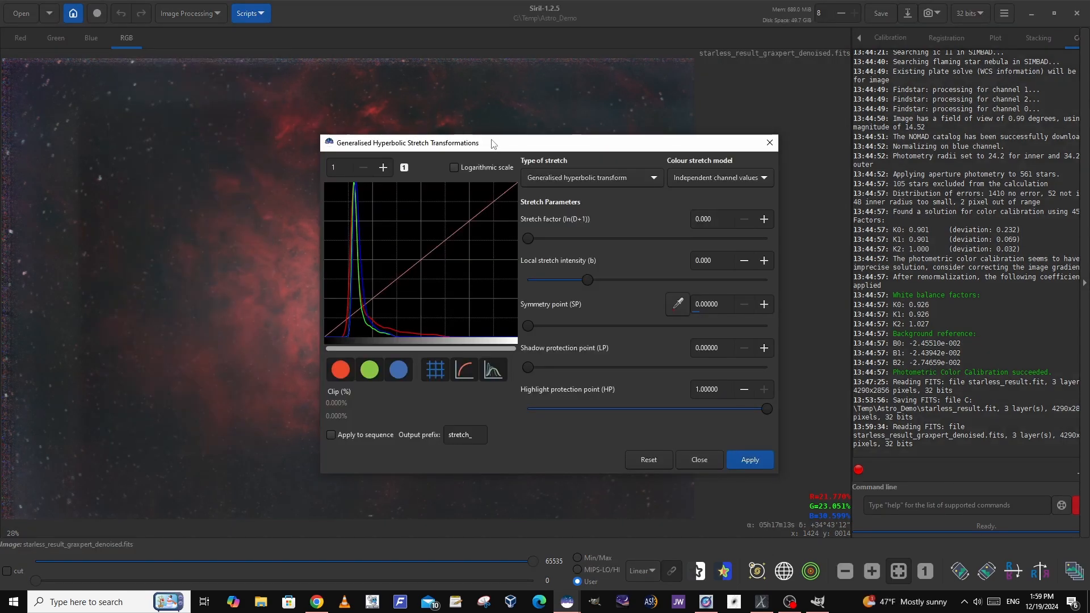
{"action": "left_click_drag", "start_coordinate": [492, 143], "coordinate": [750, 113]}
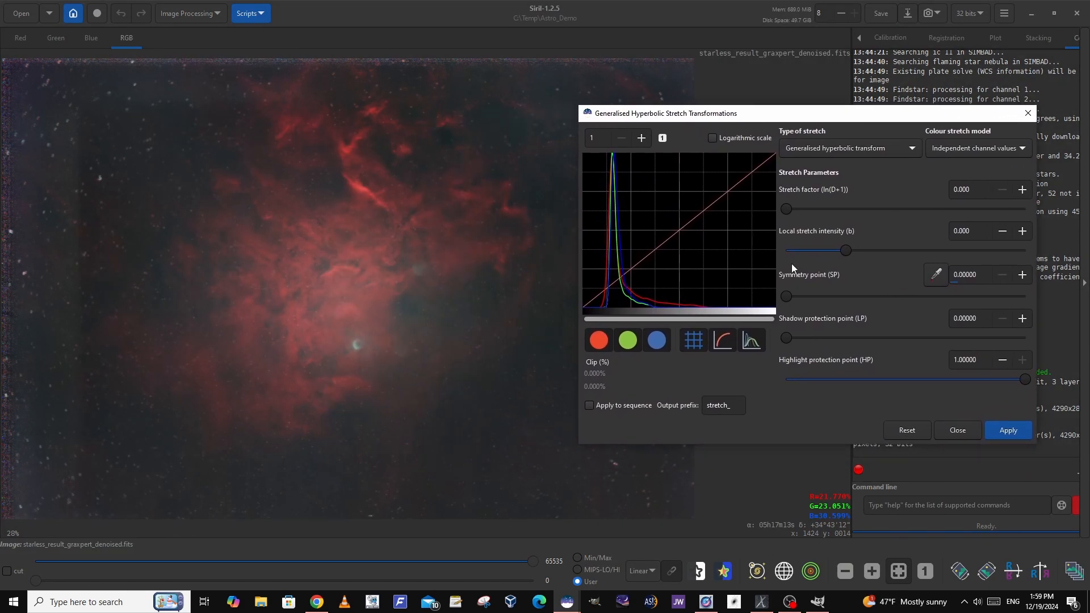
{"action": "left_click_drag", "start_coordinate": [788, 296], "coordinate": [853, 298]}
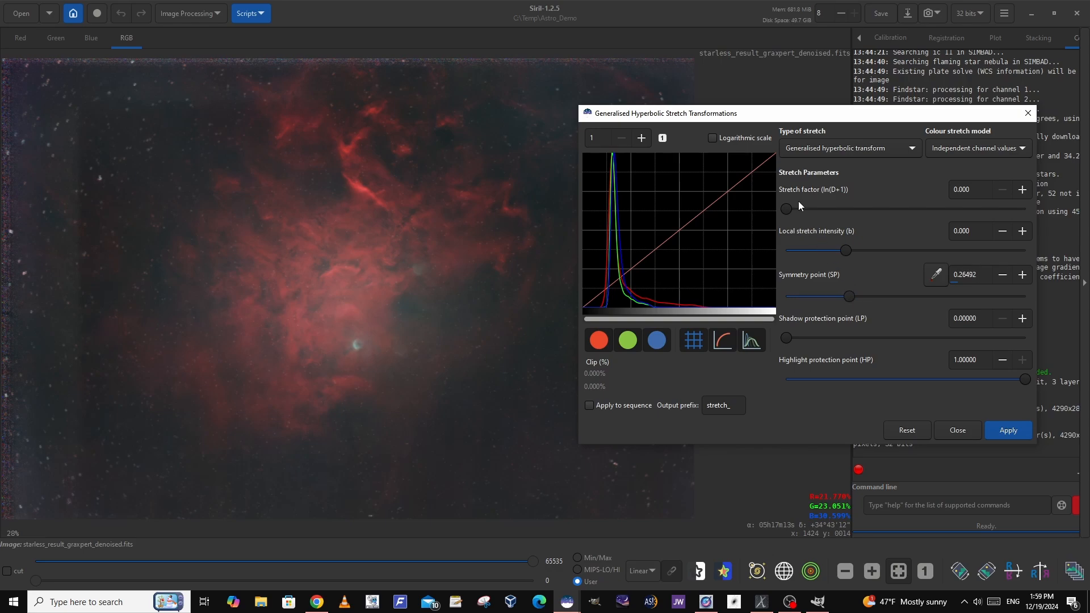
{"action": "mouse_move", "coordinate": [789, 208]}
{"action": "left_mouse_down"}
{"action": "mouse_move", "coordinate": [816, 205]}
{"action": "mouse_move", "coordinate": [803, 204]}
{"action": "left_mouse_up"}
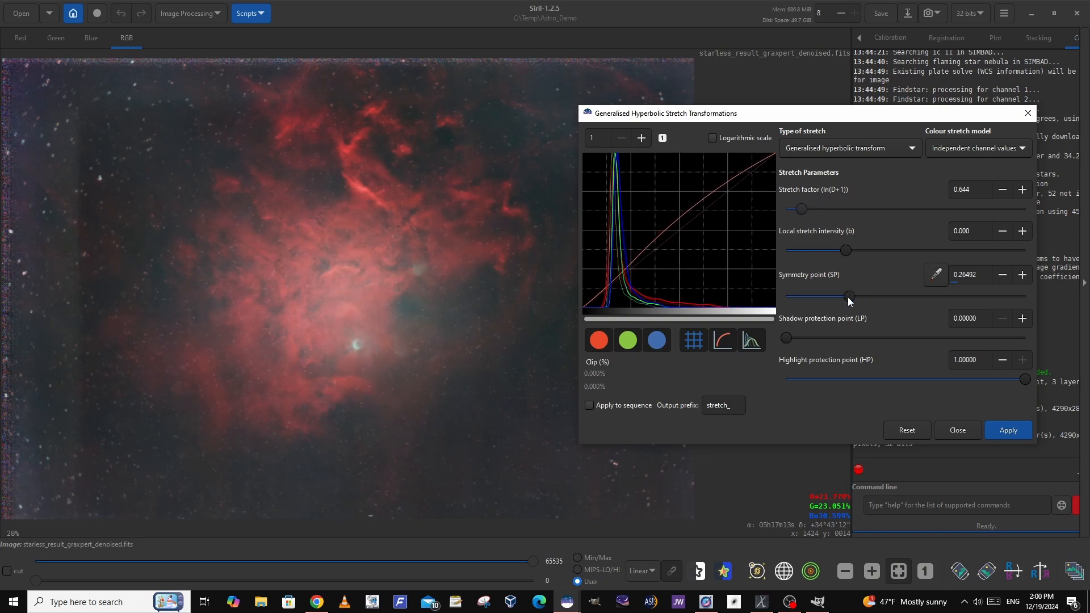
{"action": "left_click_drag", "start_coordinate": [849, 298], "coordinate": [892, 296]}
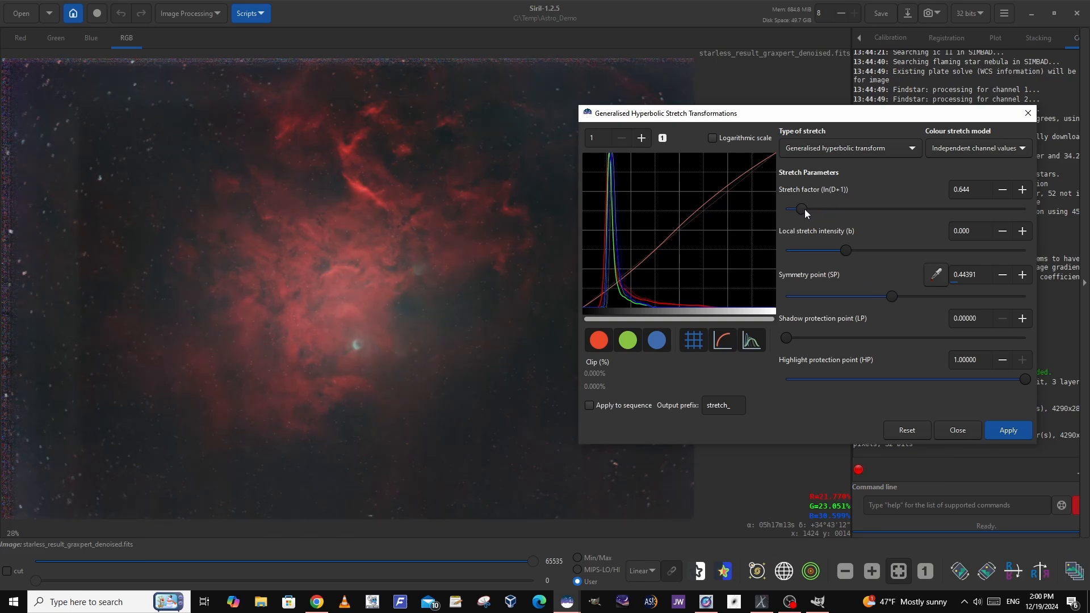
{"action": "left_click_drag", "start_coordinate": [806, 209], "coordinate": [820, 210]}
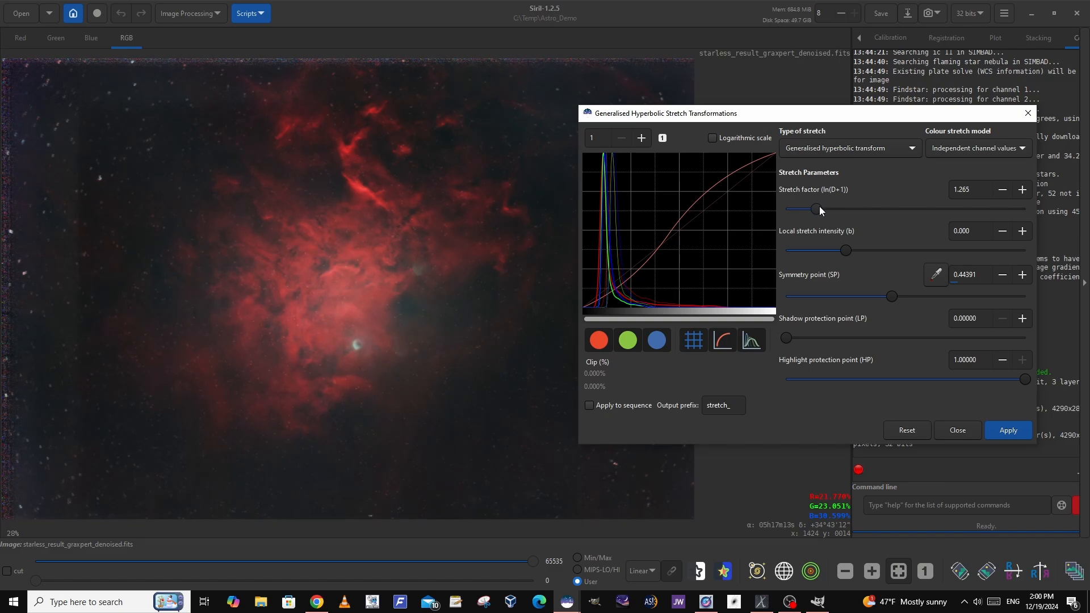
{"action": "left_click", "coordinate": [1010, 435]}
{"action": "left_click", "coordinate": [957, 430]}
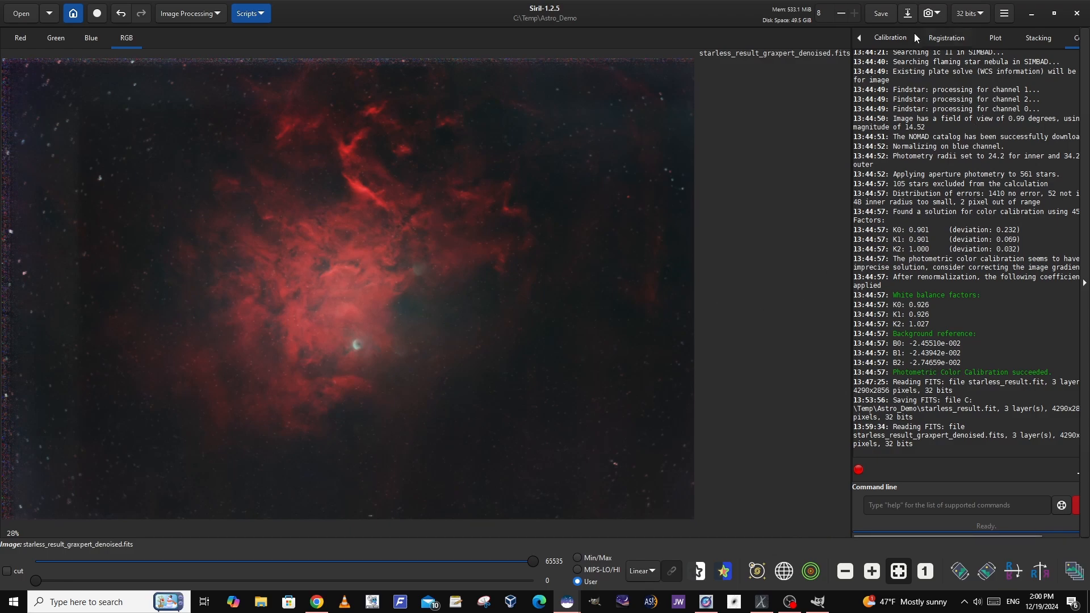
Save the stretched denoised image over its existing file and open starmask_result.fit from the Astro_Demo folder.
{"action": "left_click", "coordinate": [883, 16]}
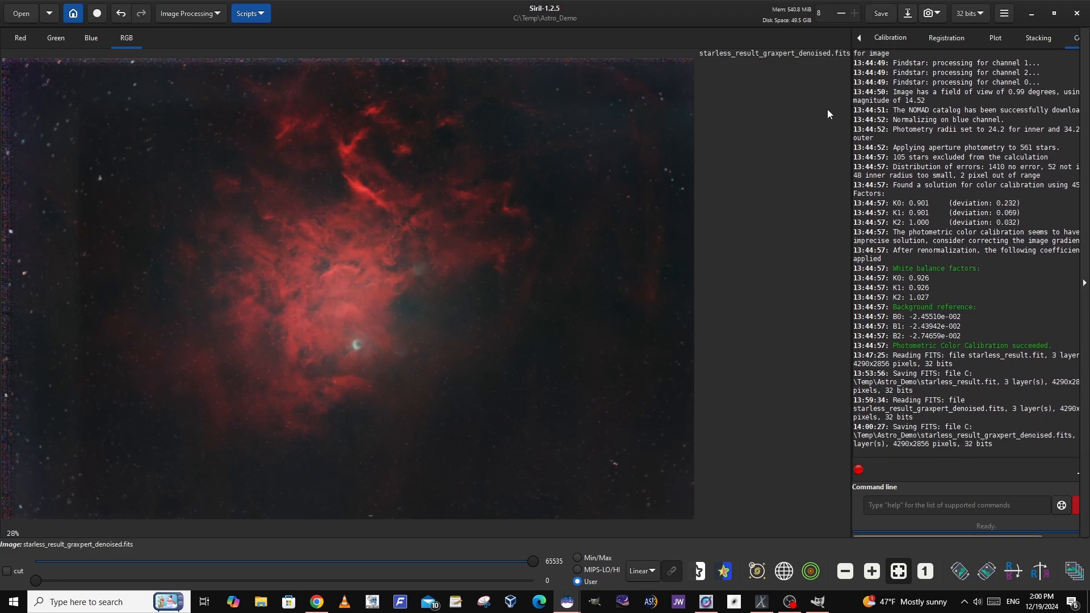
{"action": "left_click", "coordinate": [20, 15]}
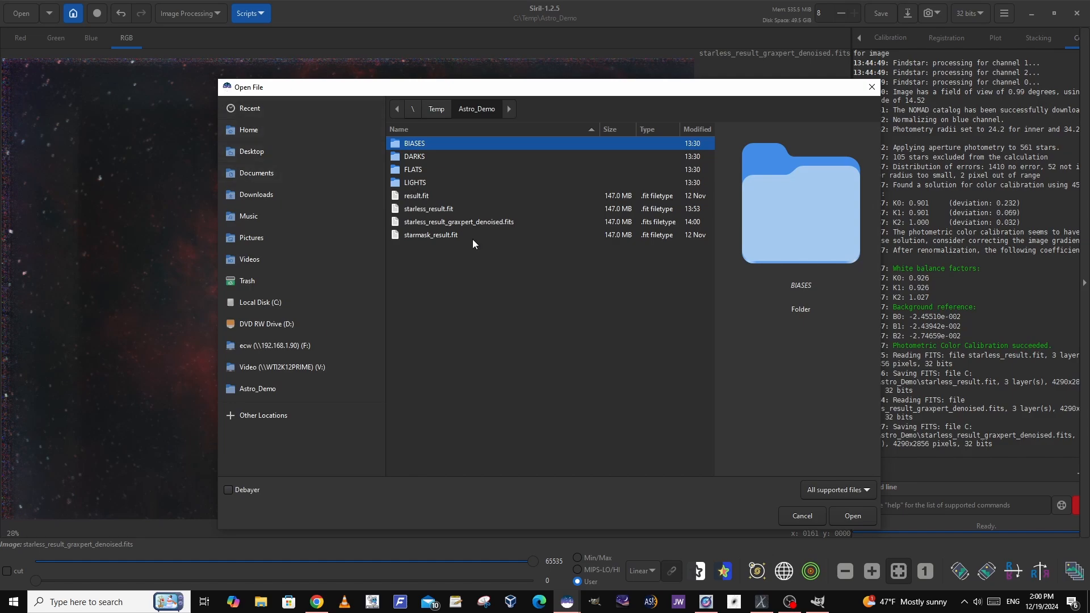
{"action": "left_click", "coordinate": [442, 235]}
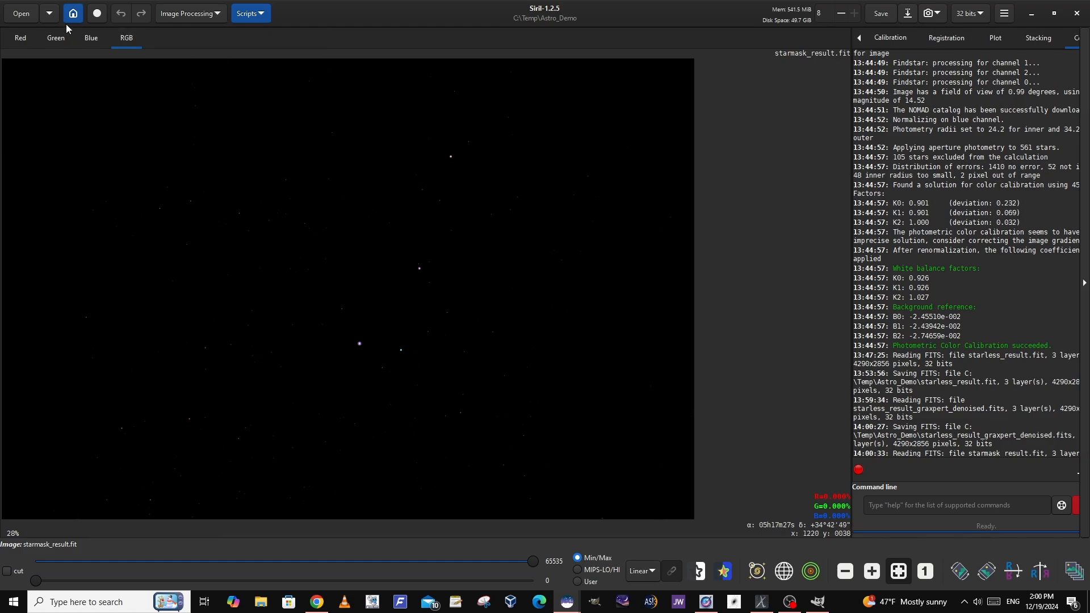
Set up a Star Recomposition with starless_result_graxpert_denoised.fits as the background and starmask_result.fit as the stars.
{"action": "left_click", "coordinate": [219, 15]}
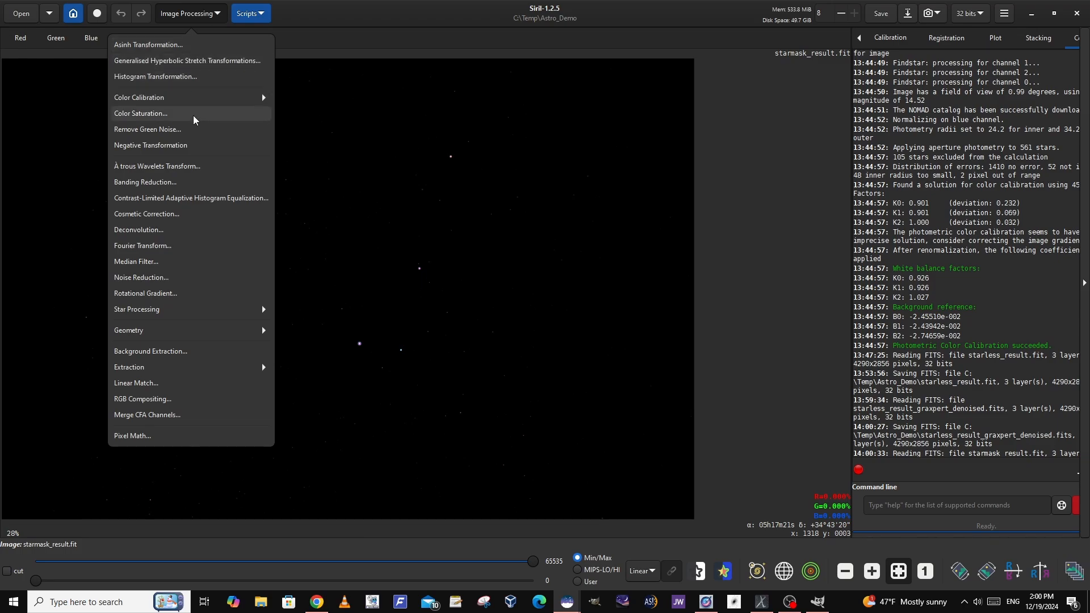
{"action": "left_click", "coordinate": [138, 311]}
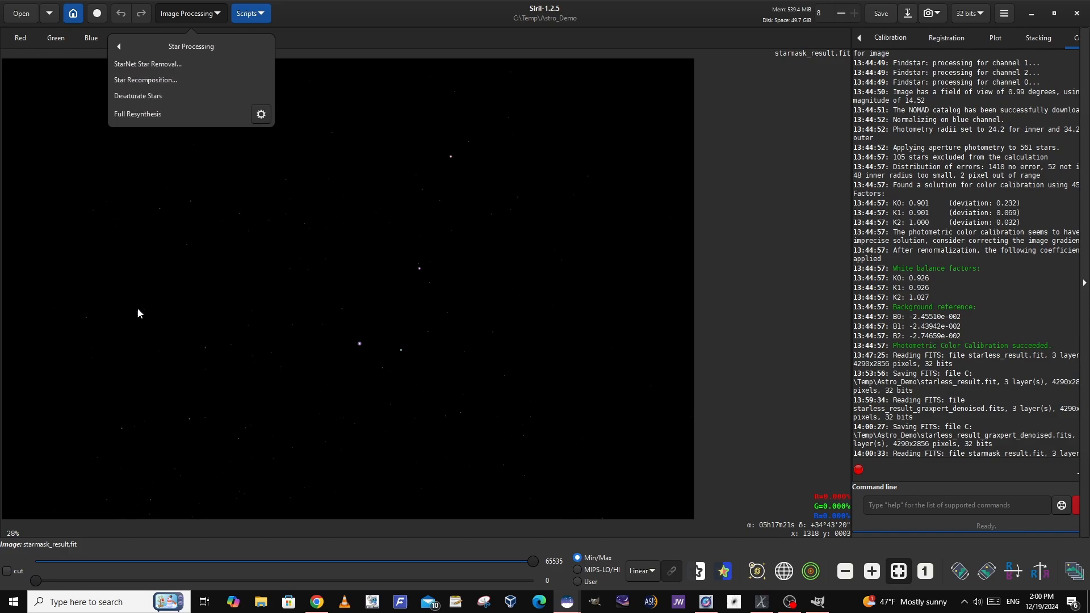
{"action": "left_click", "coordinate": [129, 81]}
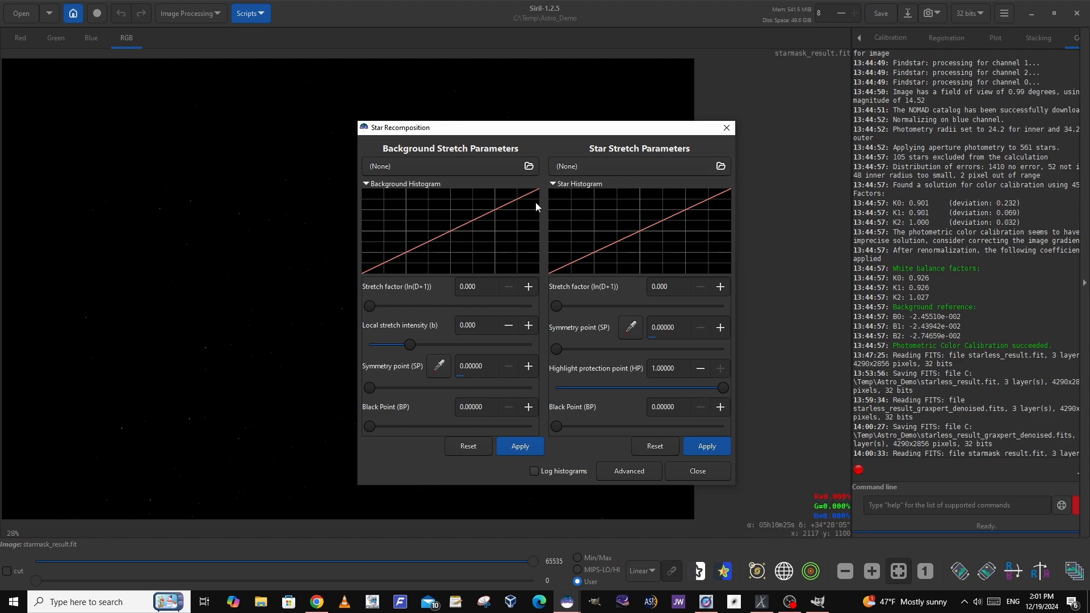
{"action": "left_click", "coordinate": [523, 169]}
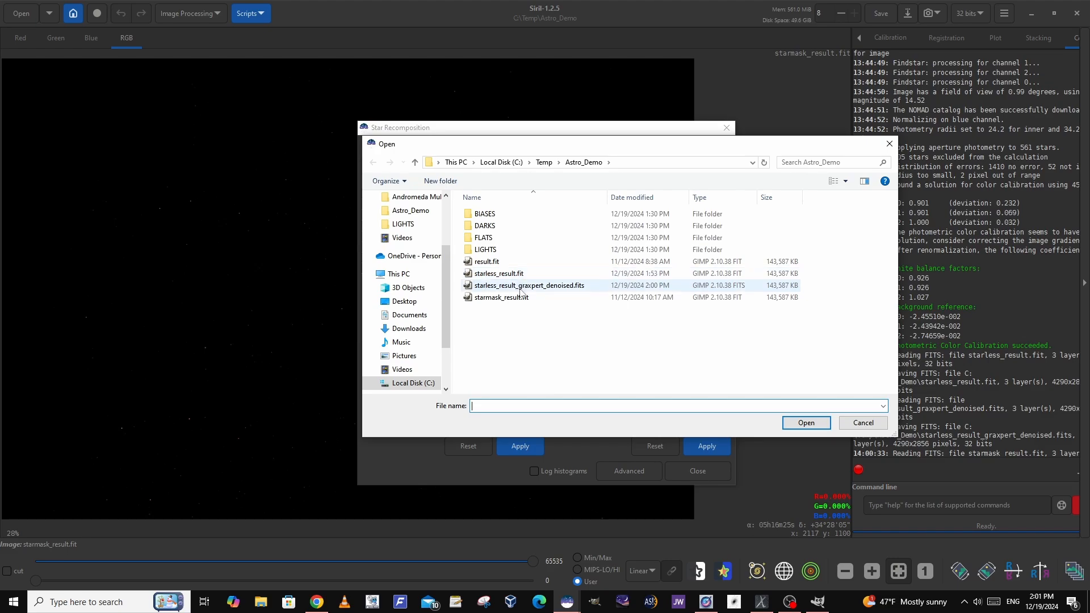
{"action": "double_click", "coordinate": [521, 287]}
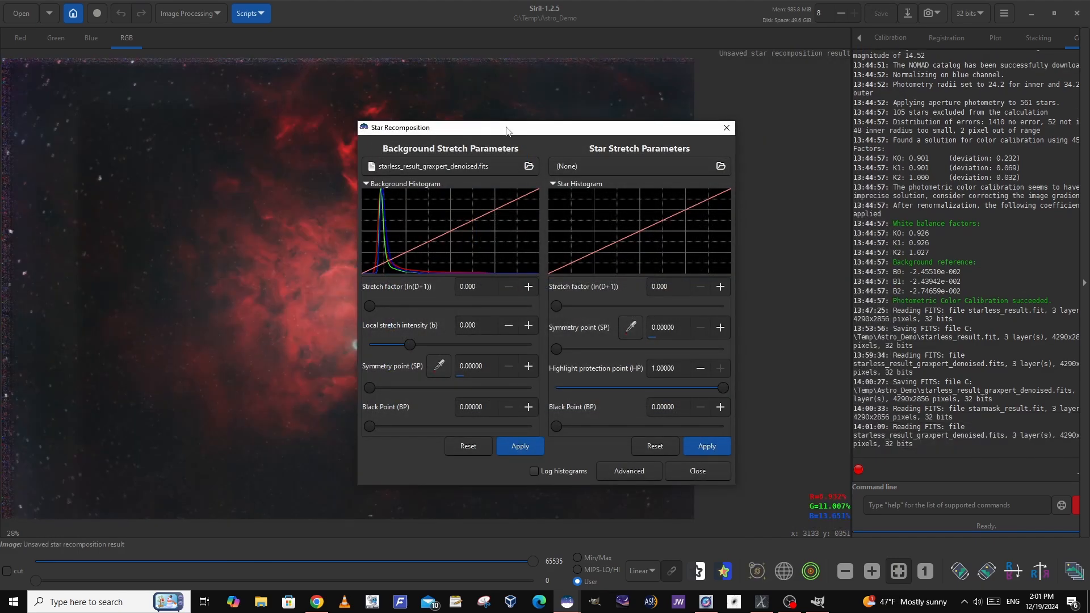
{"action": "left_click_drag", "start_coordinate": [509, 129], "coordinate": [666, 133]}
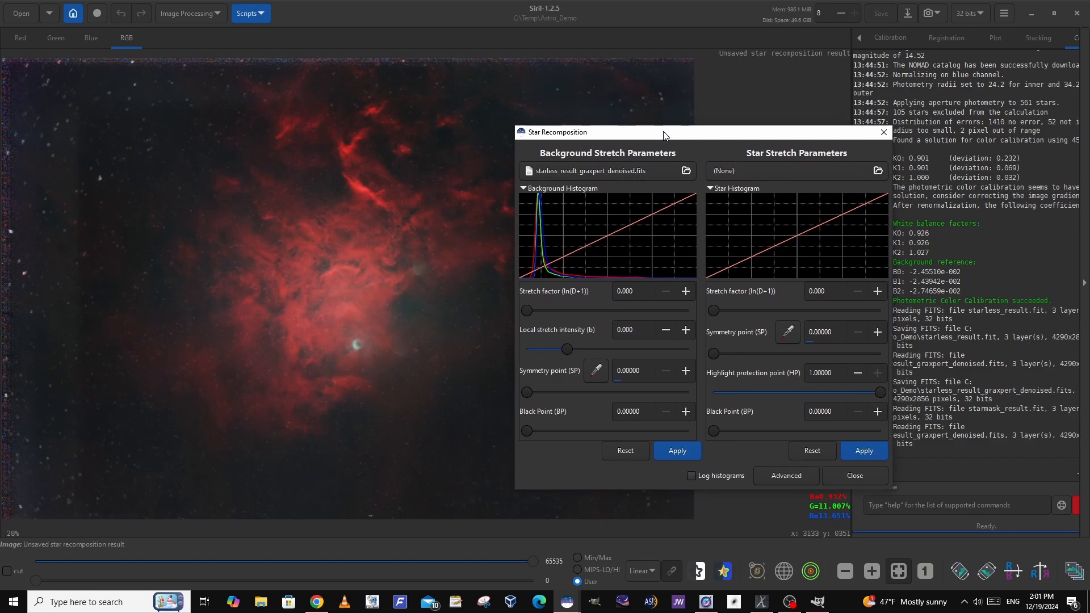
{"action": "left_click", "coordinate": [878, 170]}
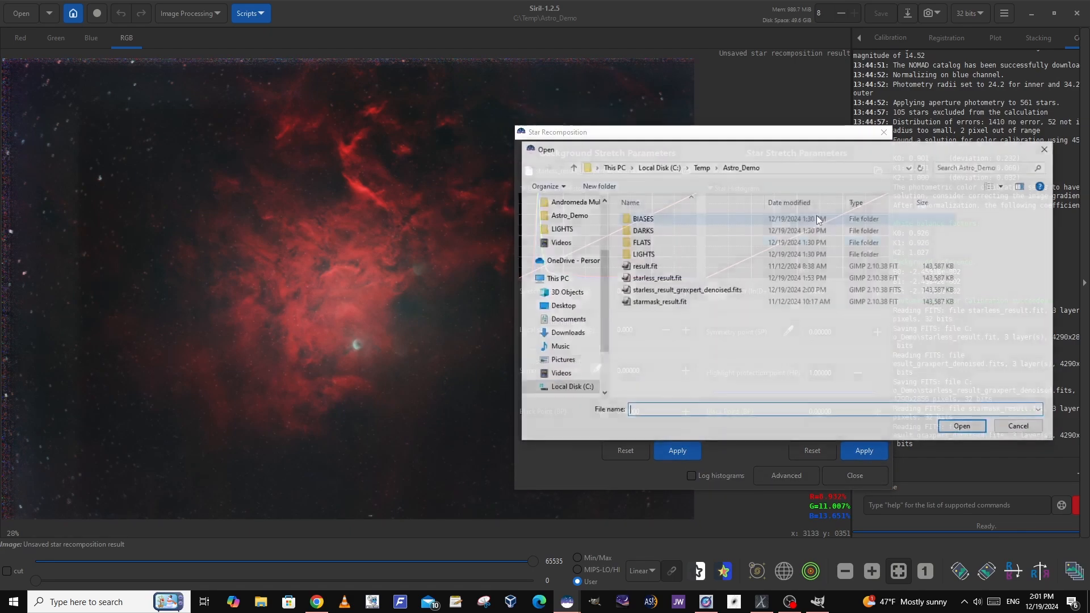
{"action": "double_click", "coordinate": [675, 303]}
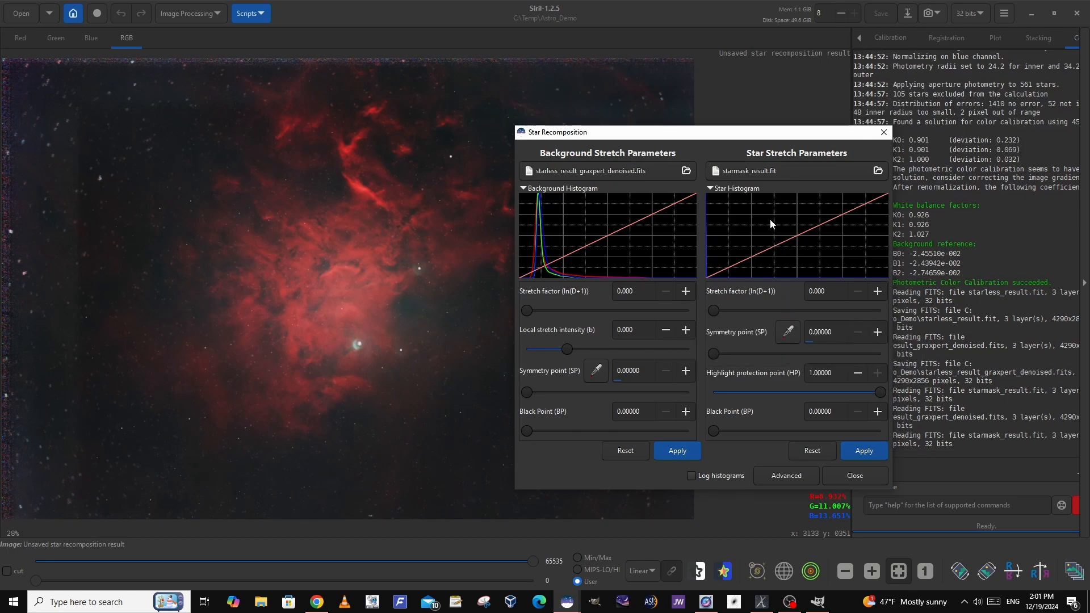
Try low and high star stretch factors in the recomposition, settling on 5.240 for the star mask.
{"action": "left_click_drag", "start_coordinate": [700, 139], "coordinate": [755, 91]}
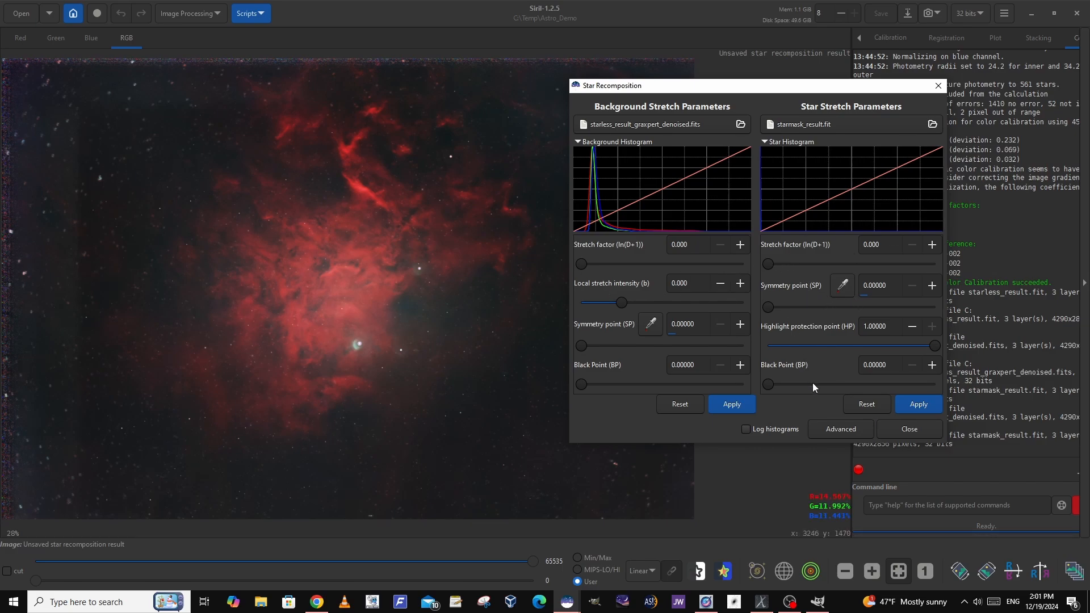
{"action": "left_click_drag", "start_coordinate": [771, 261], "coordinate": [823, 260]}
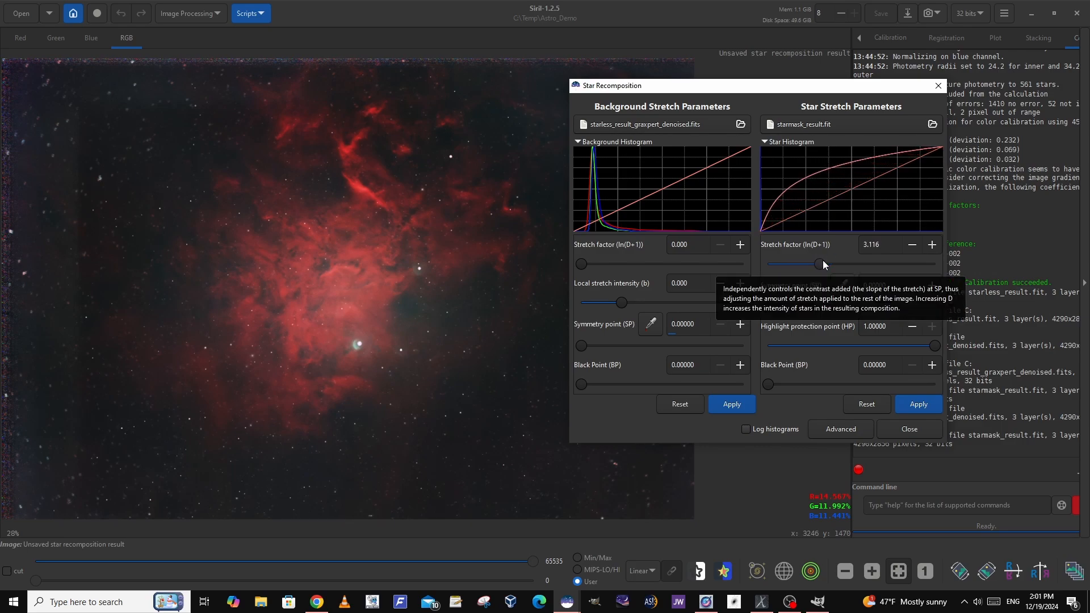
{"action": "left_click_drag", "start_coordinate": [820, 263], "coordinate": [851, 266]}
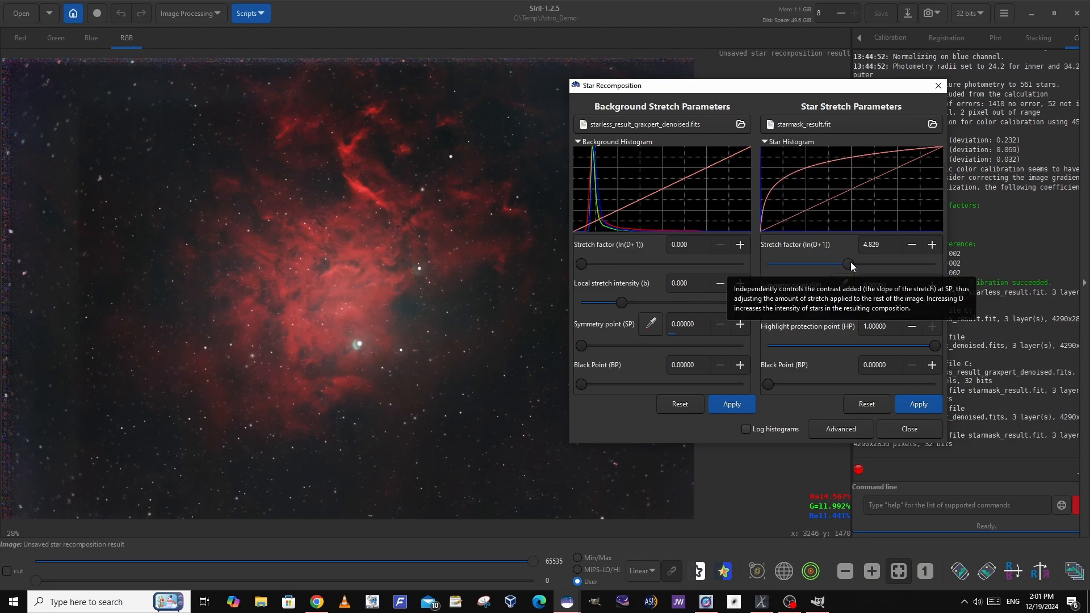
{"action": "left_click_drag", "start_coordinate": [851, 266], "coordinate": [880, 264]}
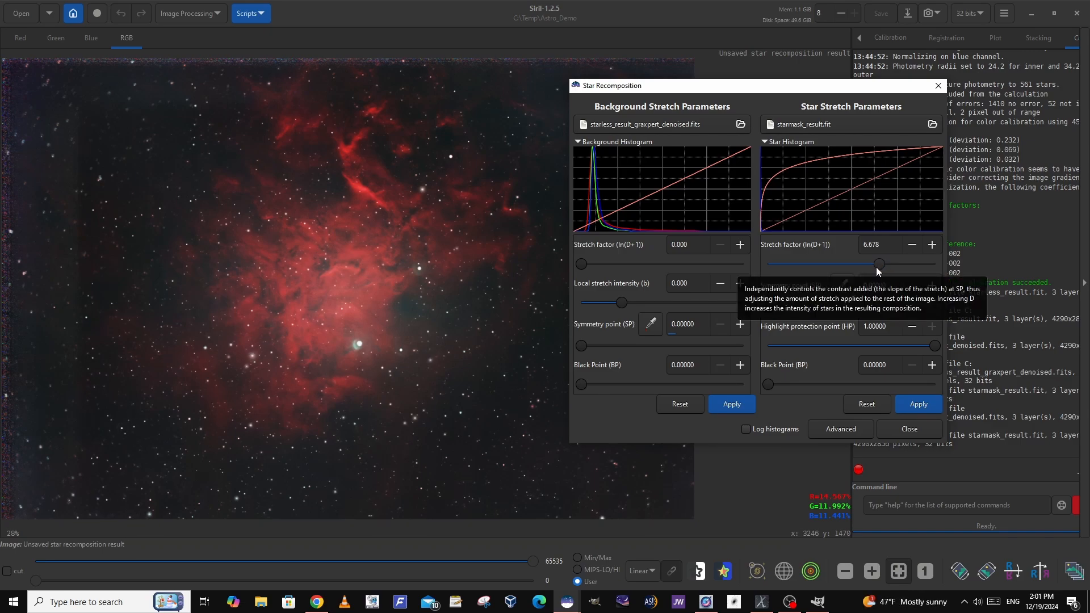
{"action": "left_click_drag", "start_coordinate": [878, 263], "coordinate": [904, 264]}
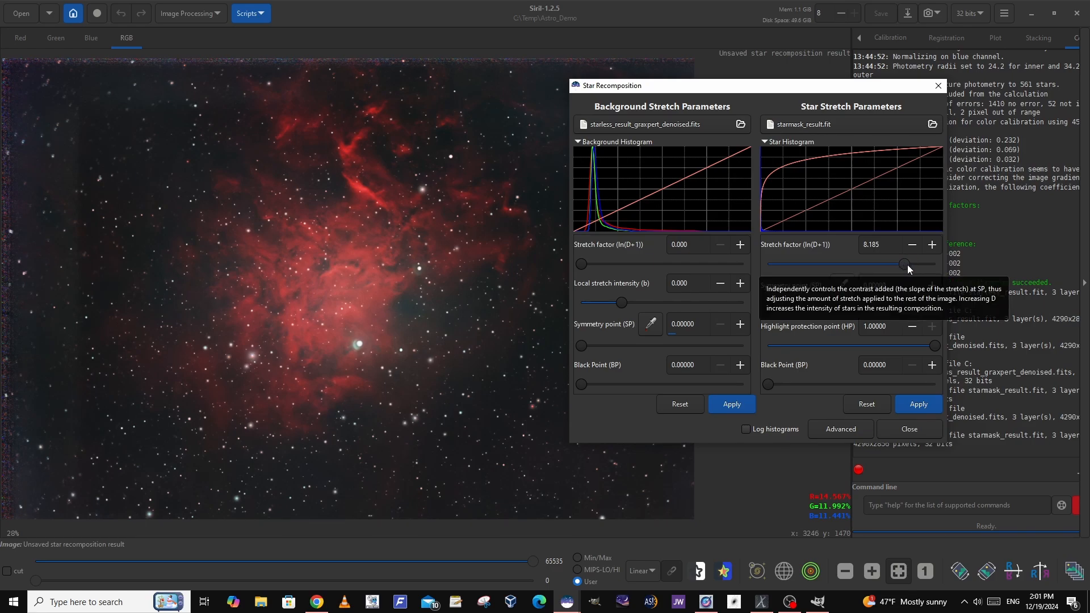
{"action": "left_click_drag", "start_coordinate": [904, 265], "coordinate": [930, 269]}
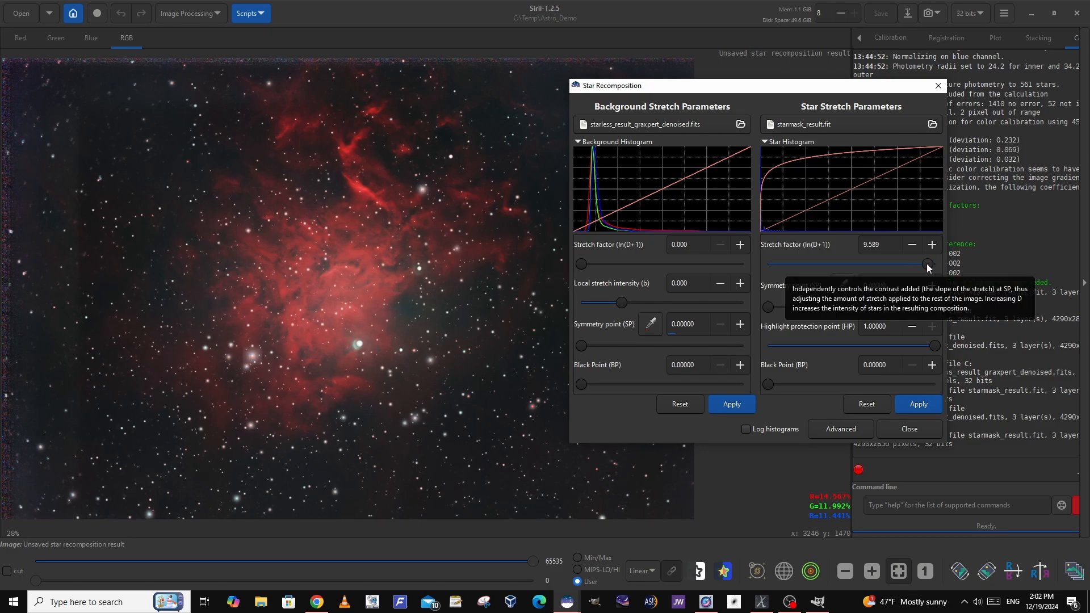
{"action": "left_click_drag", "start_coordinate": [928, 265], "coordinate": [839, 266]}
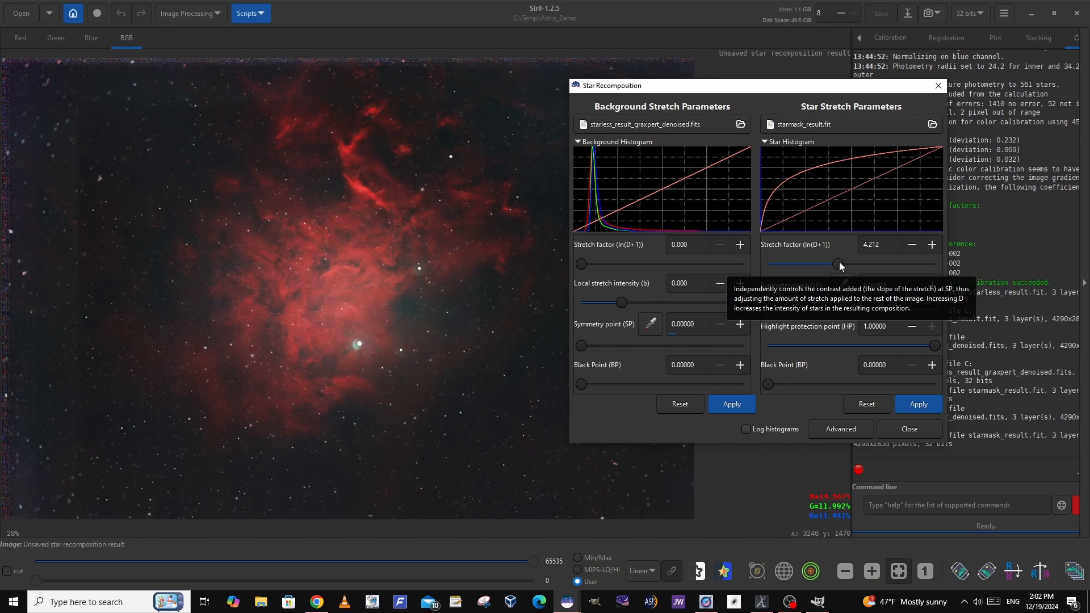
{"action": "mouse_move", "coordinate": [840, 261]}
{"action": "left_mouse_down"}
{"action": "mouse_move", "coordinate": [830, 264]}
{"action": "mouse_move", "coordinate": [859, 266]}
{"action": "left_mouse_up"}
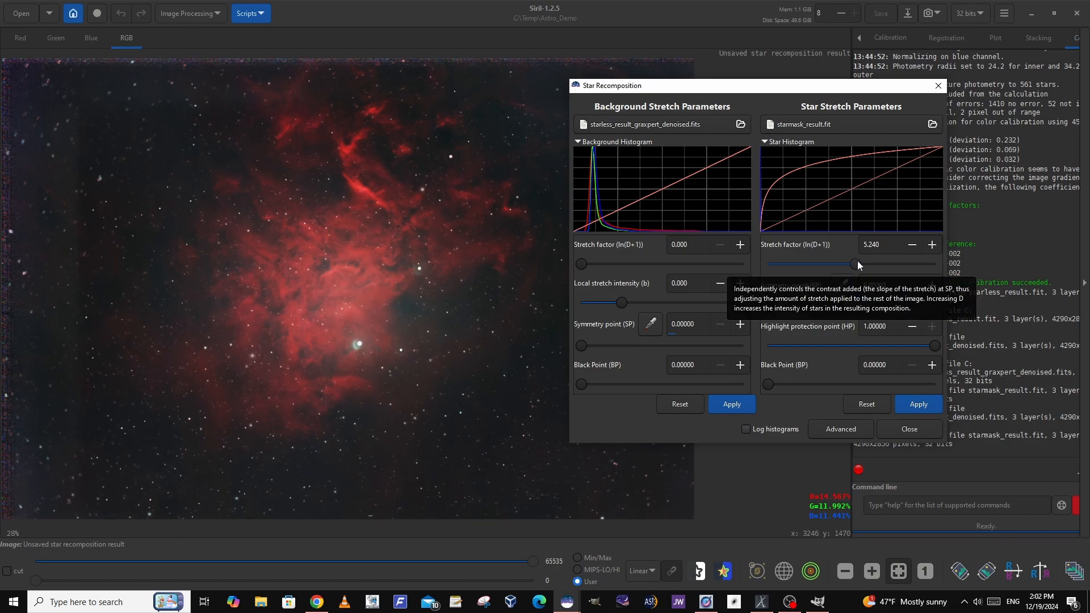
Show the advanced recomposition parameters and set the star mask's colour stretch model to Even weighted luminance.
{"action": "left_click", "coordinate": [855, 429]}
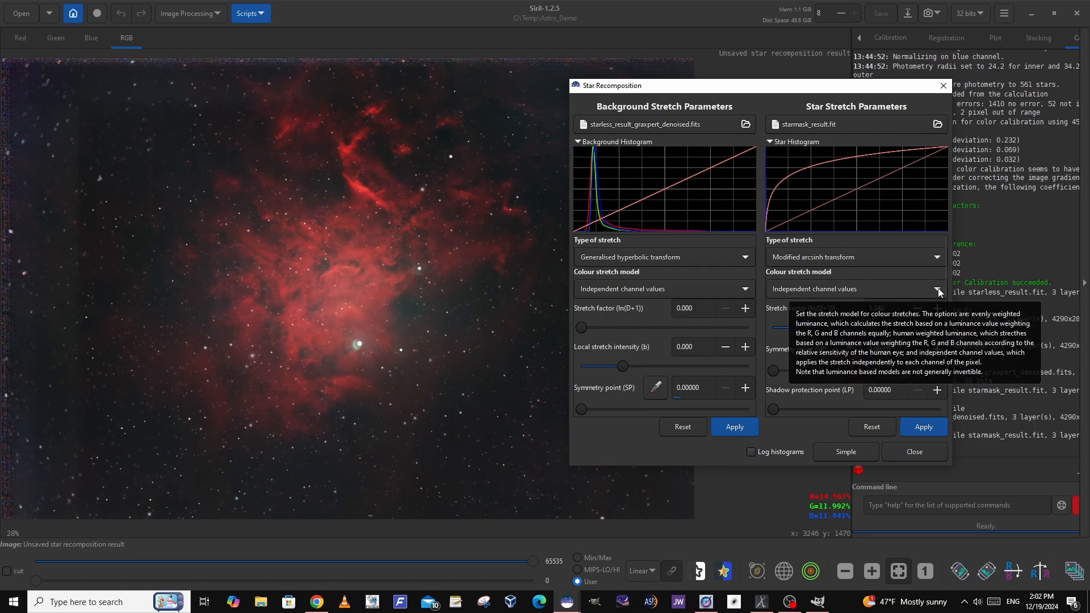
{"action": "left_click", "coordinate": [939, 292]}
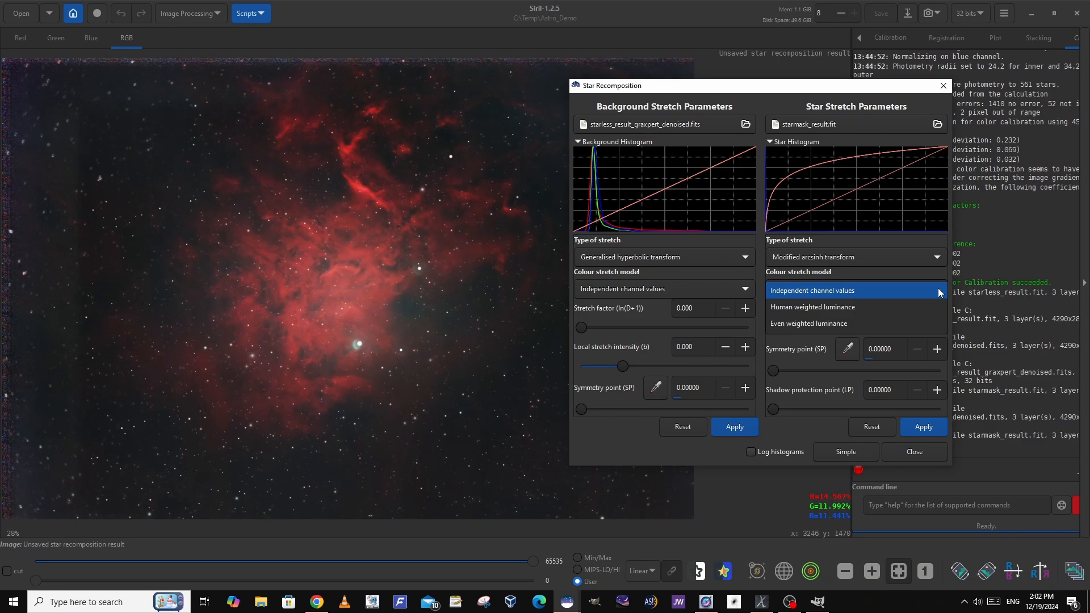
{"action": "left_click", "coordinate": [829, 308]}
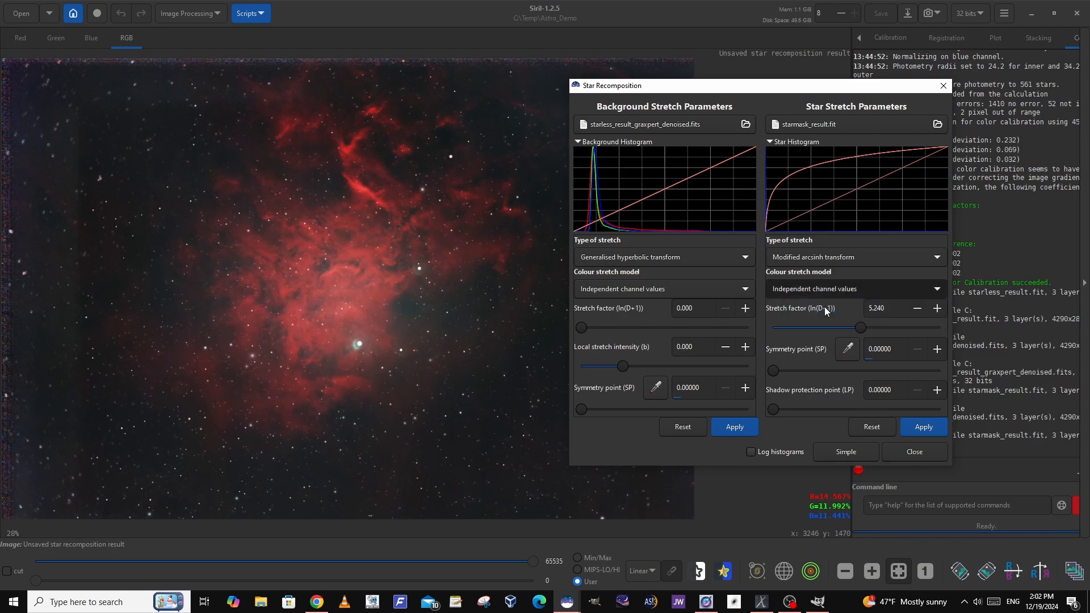
{"action": "left_click", "coordinate": [852, 289]}
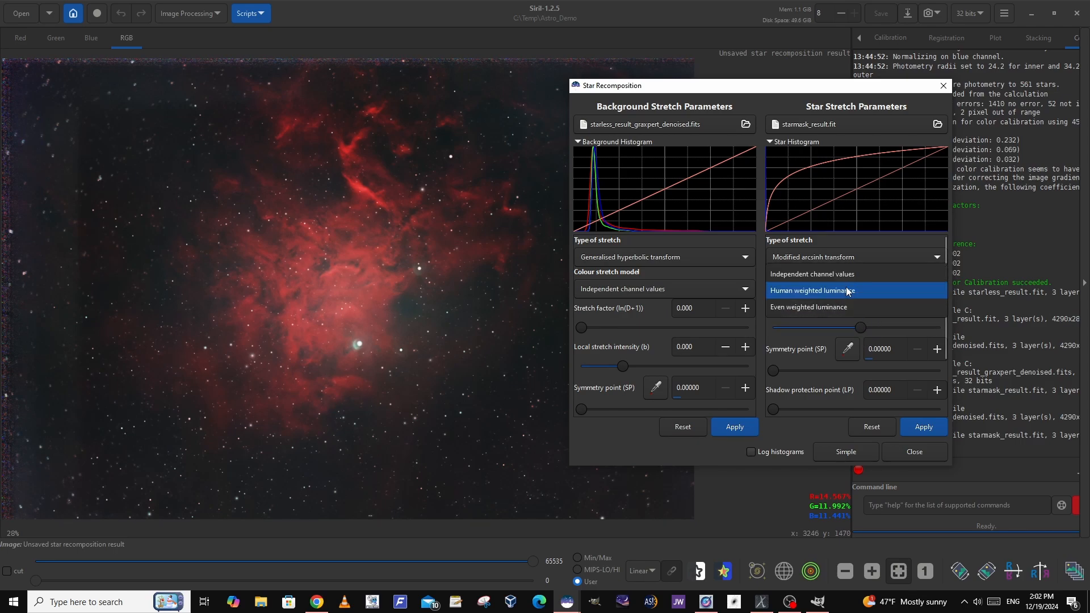
{"action": "left_click", "coordinate": [844, 307]}
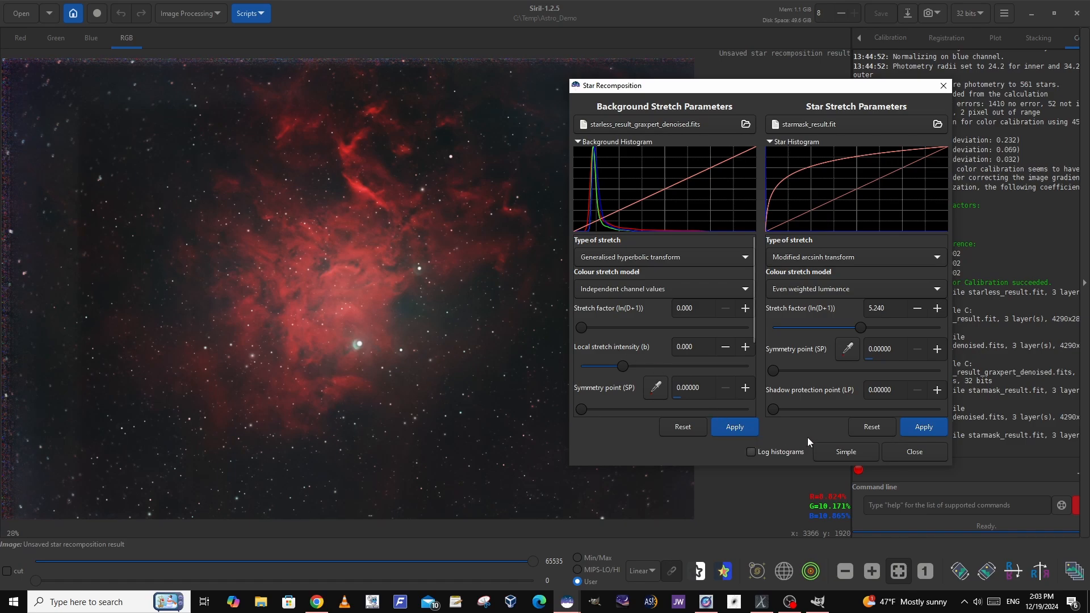
Check the stretch types available for the background and return the recomposition to its simple parameters.
{"action": "left_click", "coordinate": [746, 258]}
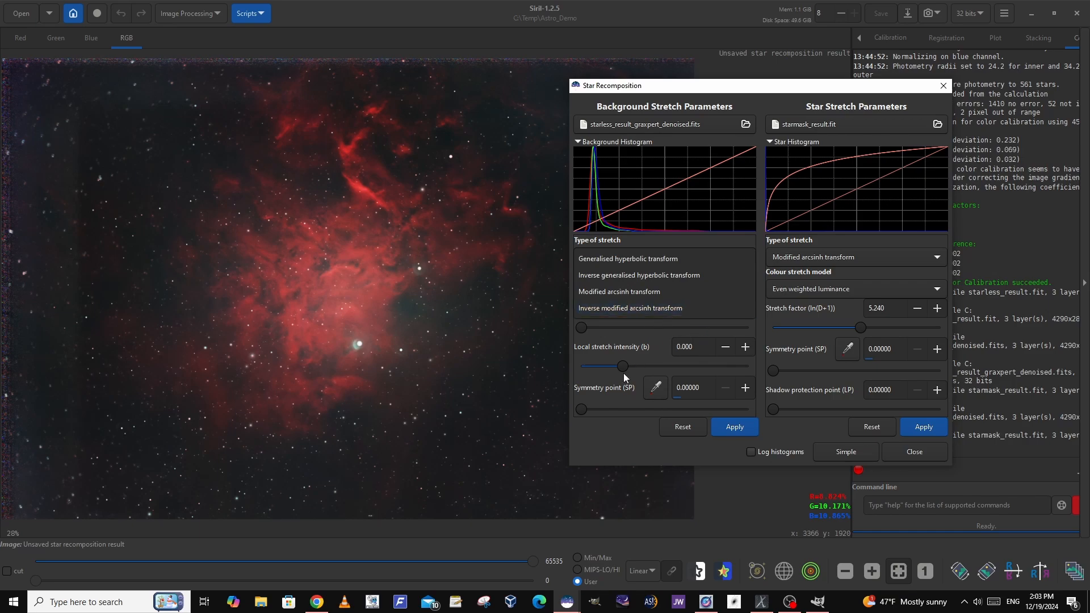
{"action": "left_click", "coordinate": [617, 438]}
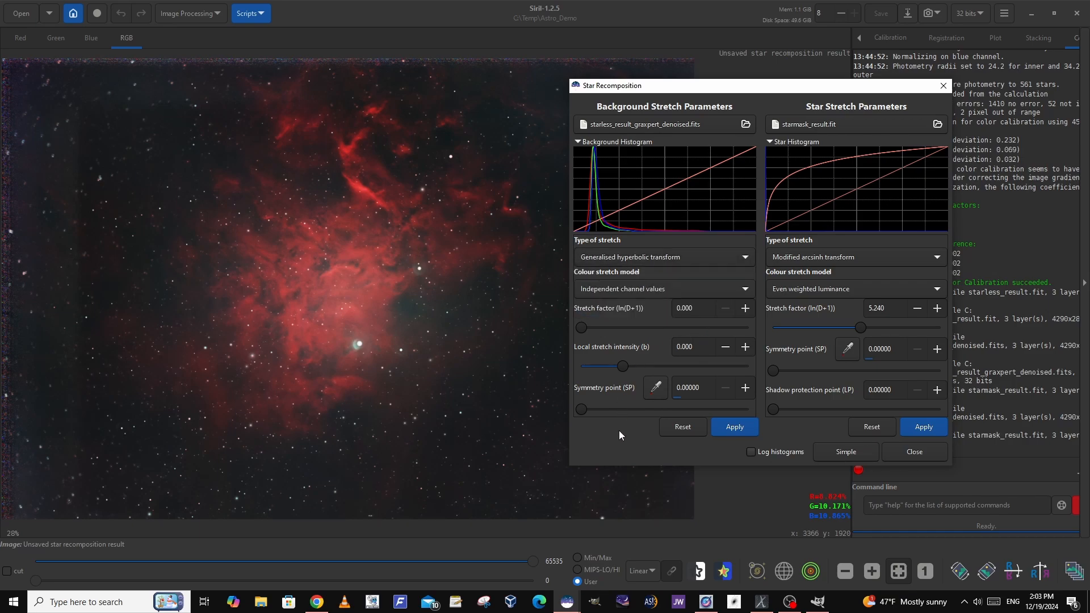
{"action": "left_click", "coordinate": [843, 449]}
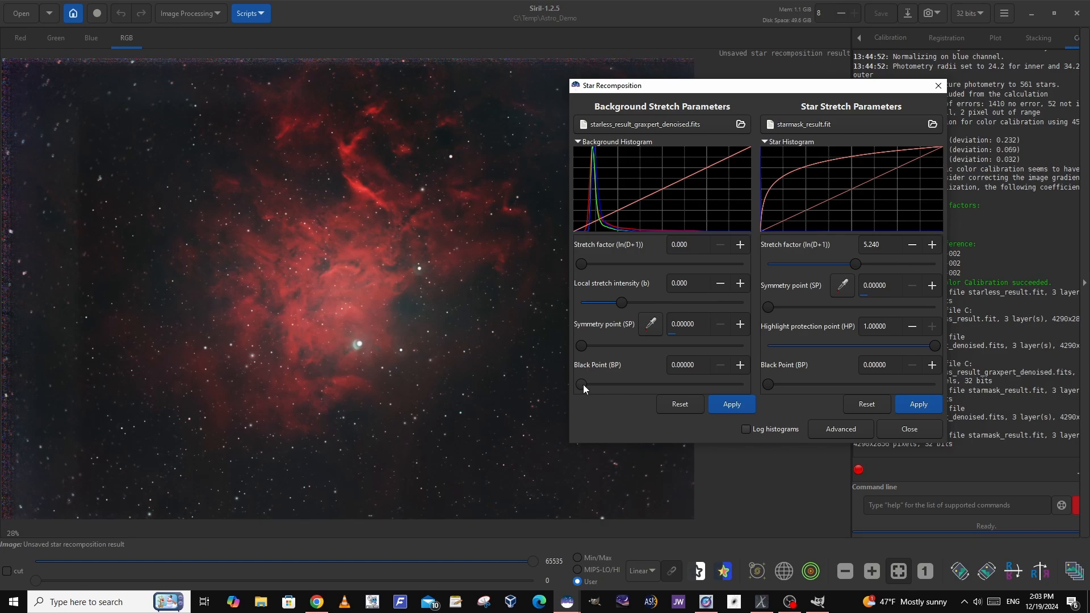
Set the background black point to 0.04947, apply the background and star stretches, and close the Star Recomposition.
{"action": "left_click_drag", "start_coordinate": [584, 384], "coordinate": [586, 385]}
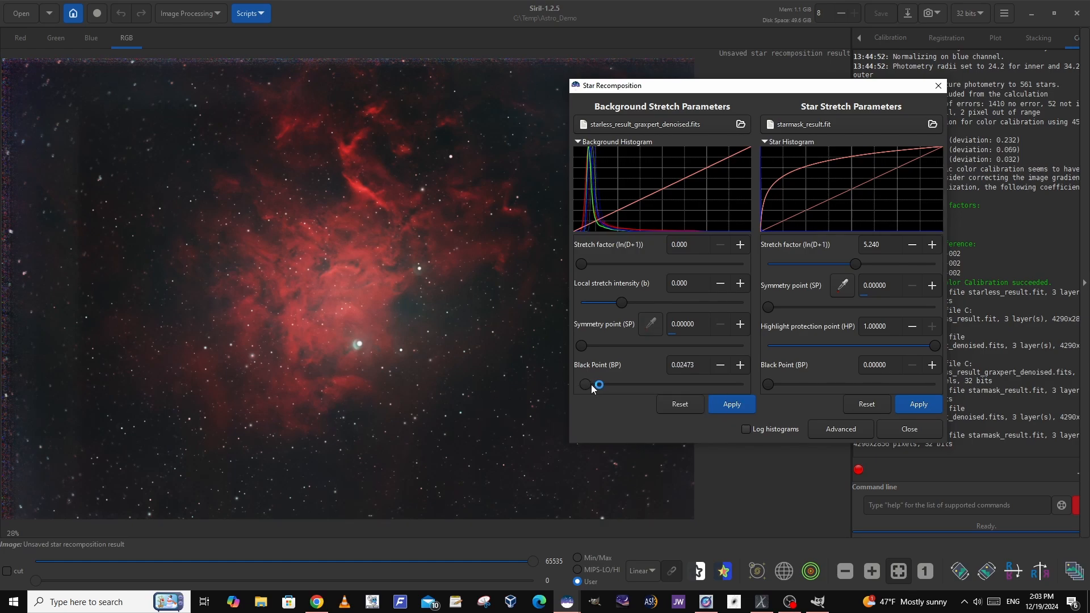
{"action": "left_click", "coordinate": [591, 385]}
{"action": "left_click", "coordinate": [578, 227]}
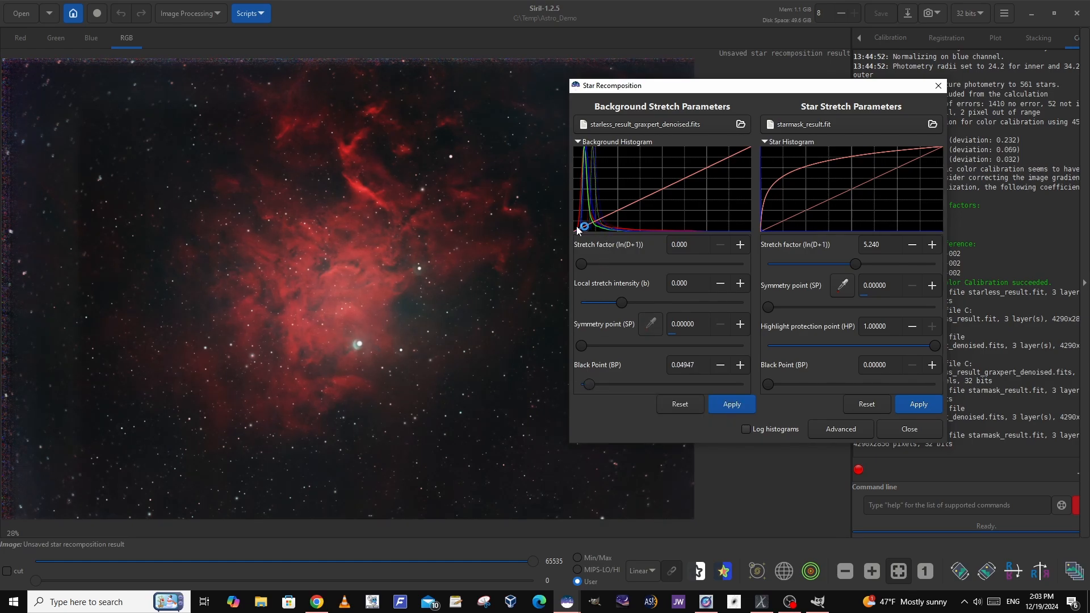
{"action": "left_click", "coordinate": [741, 406]}
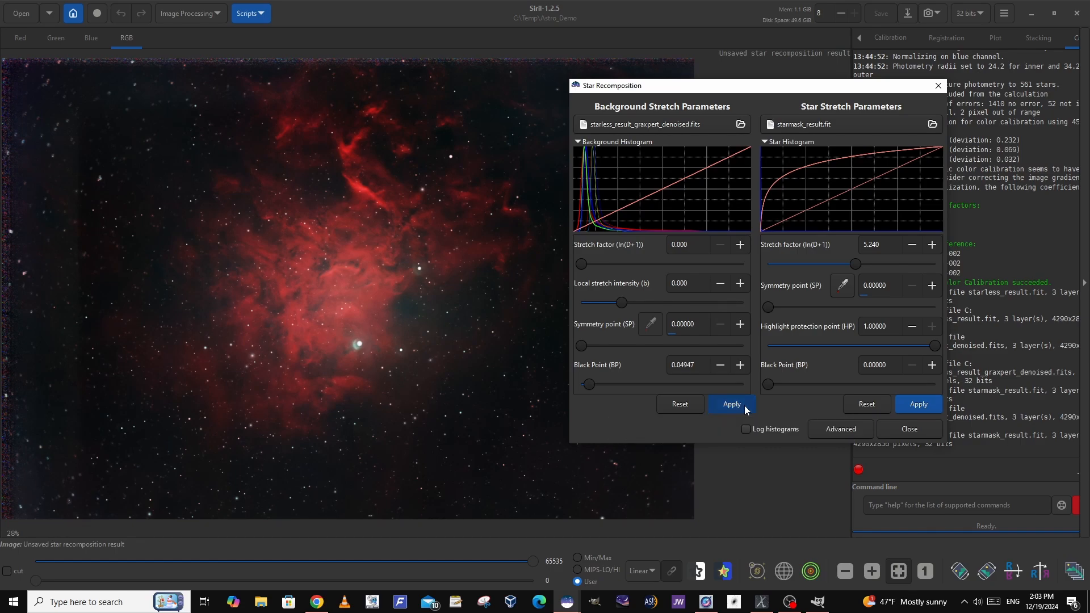
{"action": "left_click", "coordinate": [912, 405]}
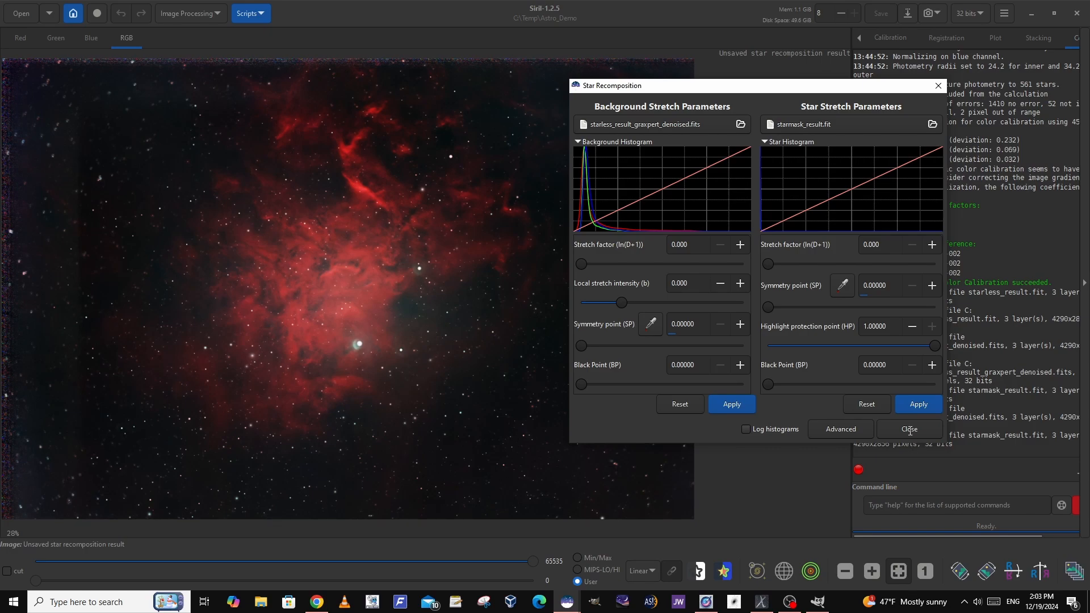
{"action": "left_click", "coordinate": [910, 430]}
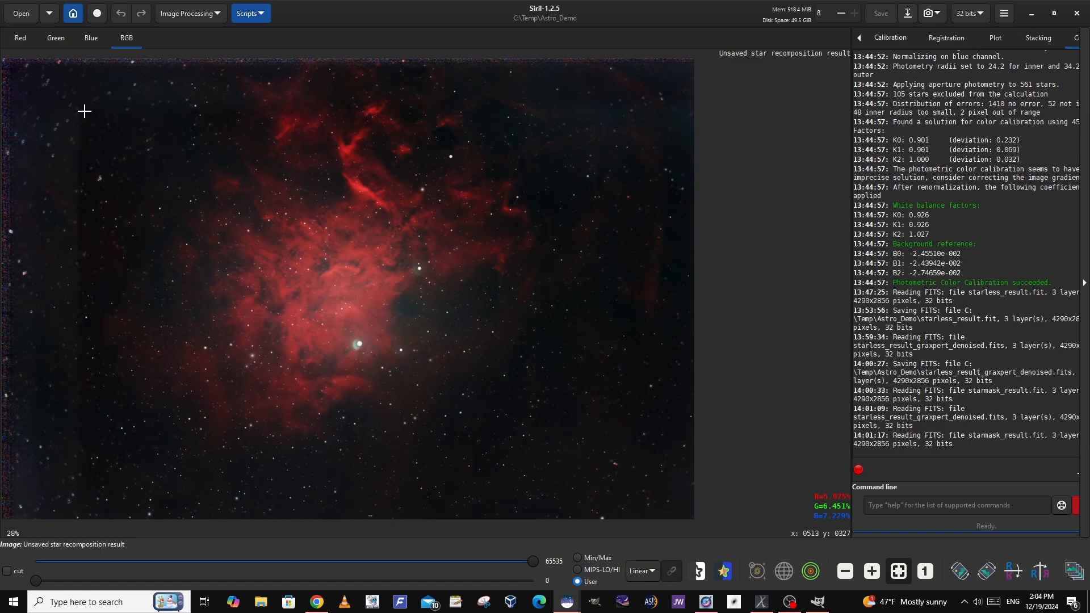
Crop the recomposed image to an area of about 3563 x 2458 px around the nebula, excluding the uneven edges.
{"action": "left_click_drag", "start_coordinate": [84, 111], "coordinate": [659, 509]}
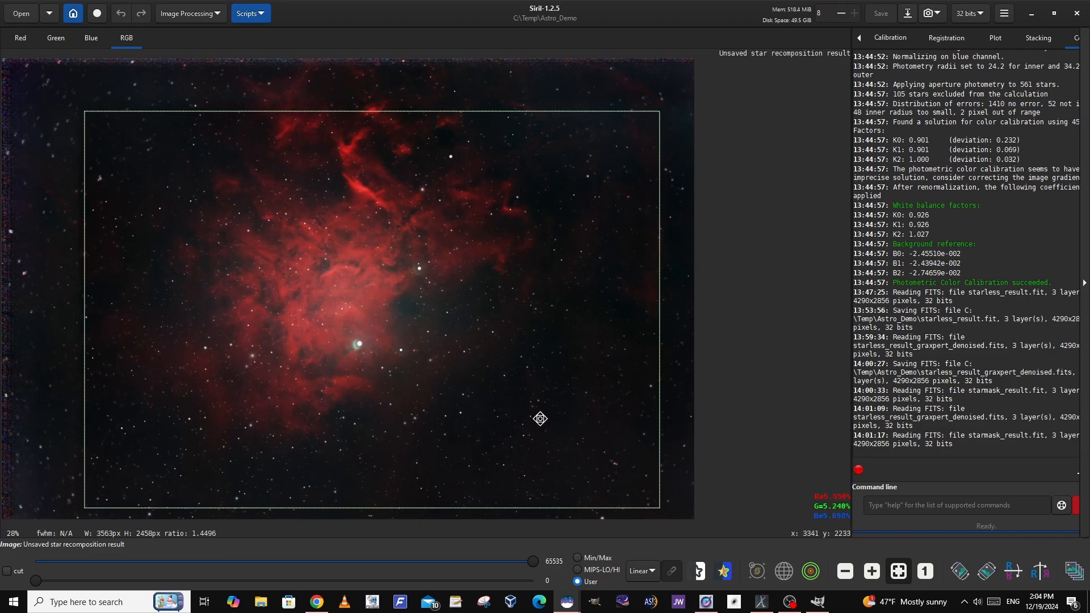
{"action": "mouse_move", "coordinate": [537, 416]}
{"action": "left_mouse_down"}
{"action": "mouse_move", "coordinate": [537, 401]}
{"action": "mouse_move", "coordinate": [555, 397]}
{"action": "mouse_move", "coordinate": [539, 405]}
{"action": "left_mouse_up"}
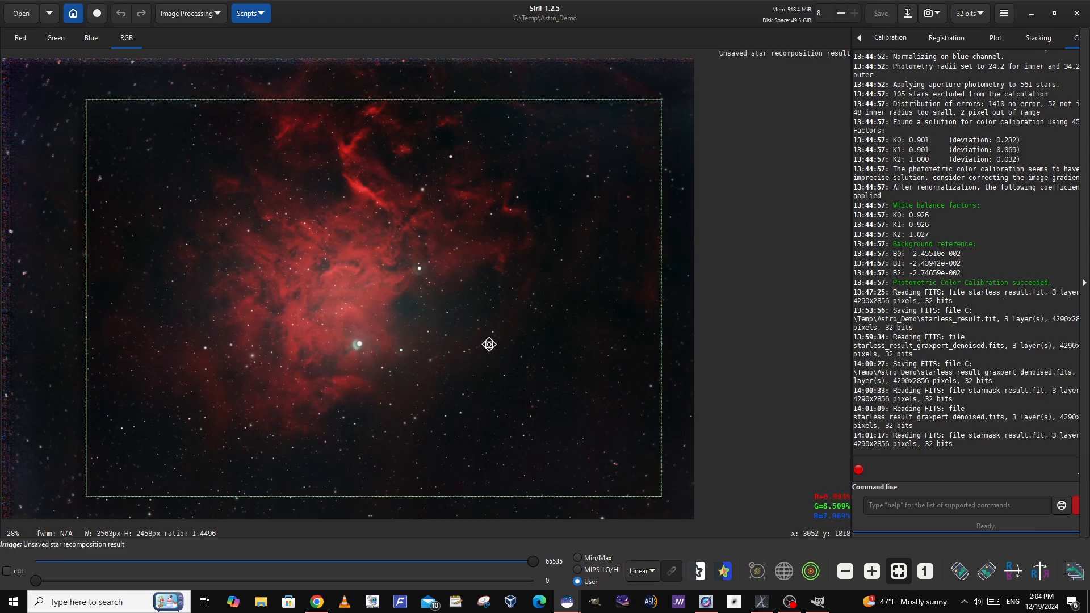
{"action": "right_click", "coordinate": [474, 310]}
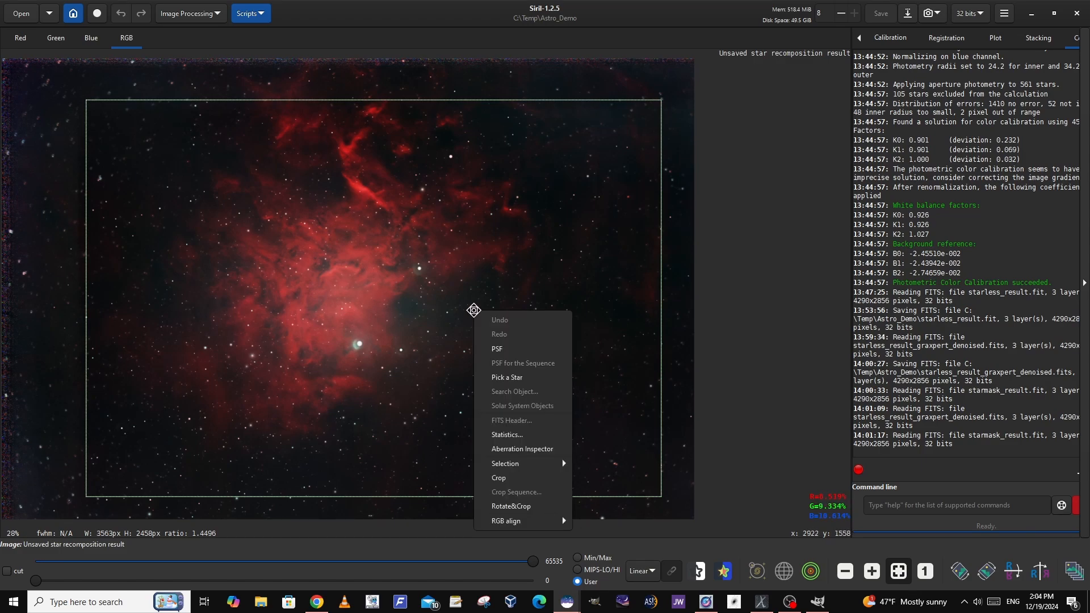
{"action": "left_click", "coordinate": [503, 480]}
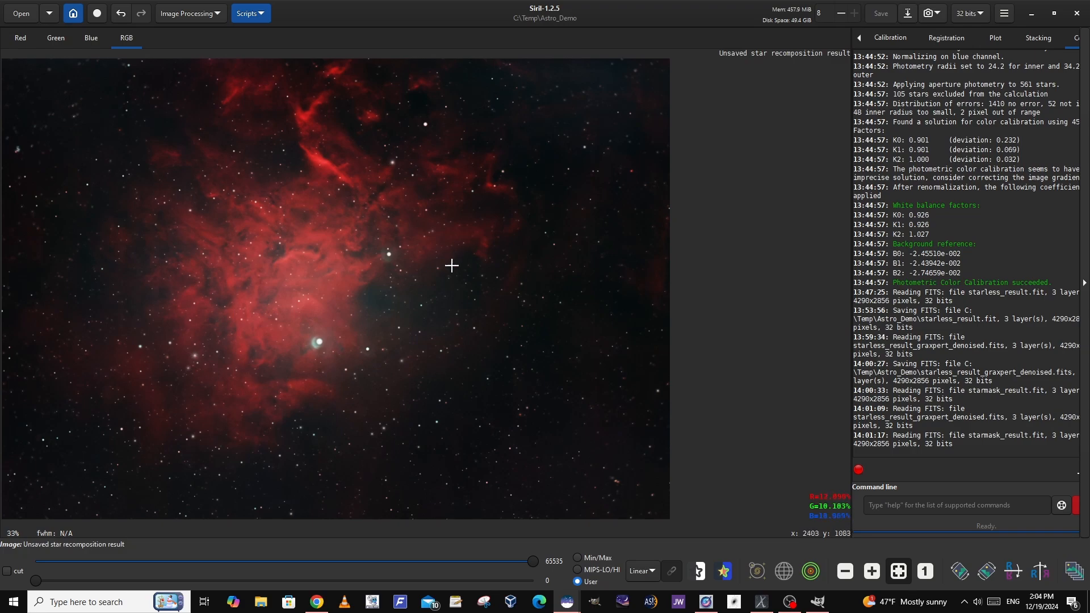
Save the cropped image in the Astro_Demo folder as Flaming Star Nebula Demo 1.jpg, a JPEG with quality 100.
{"action": "left_click", "coordinate": [908, 16]}
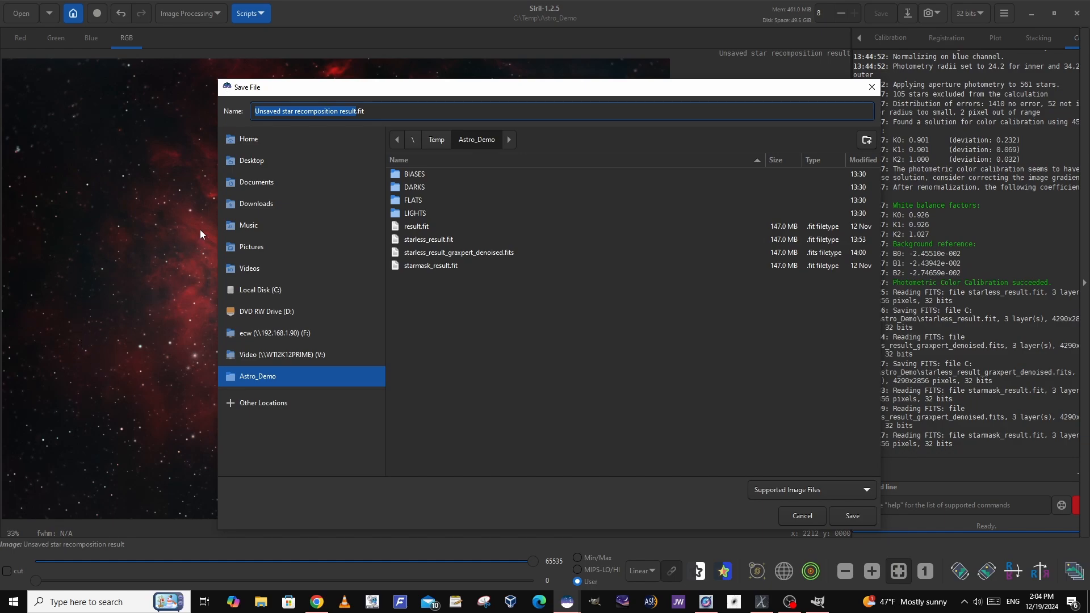
{"action": "key", "text": "BackSpace"}
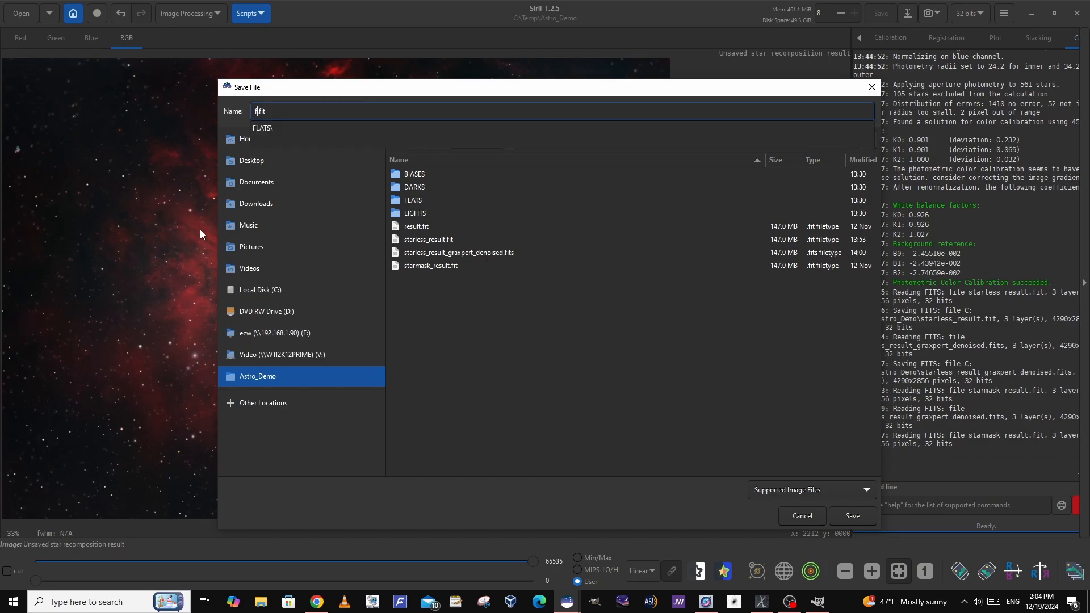
{"action": "type", "text": "Flaming S"}
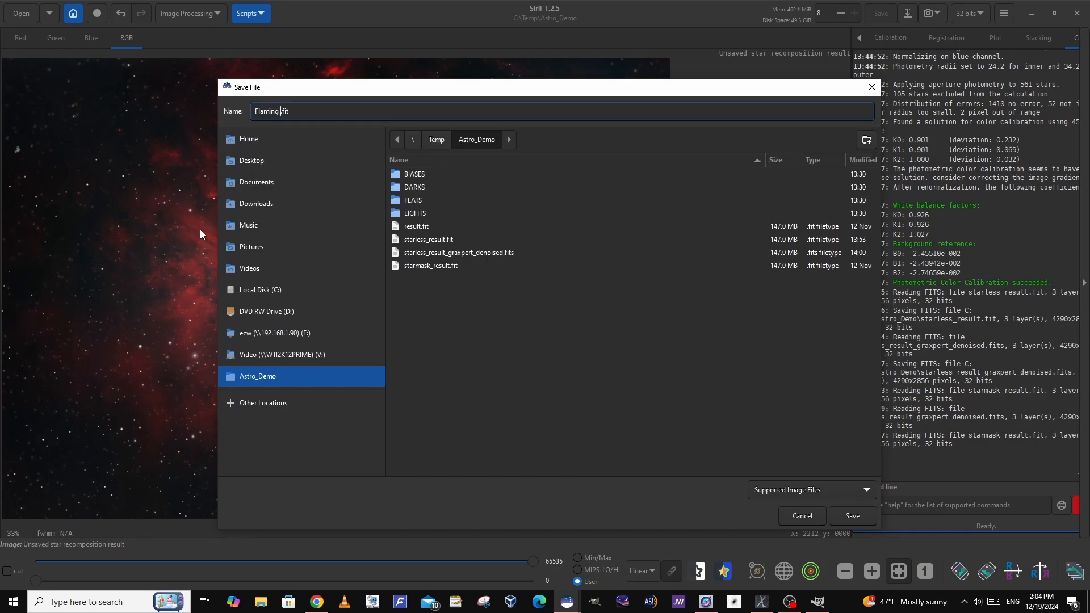
{"action": "type", "text": "tar Nebula Demo 1"}
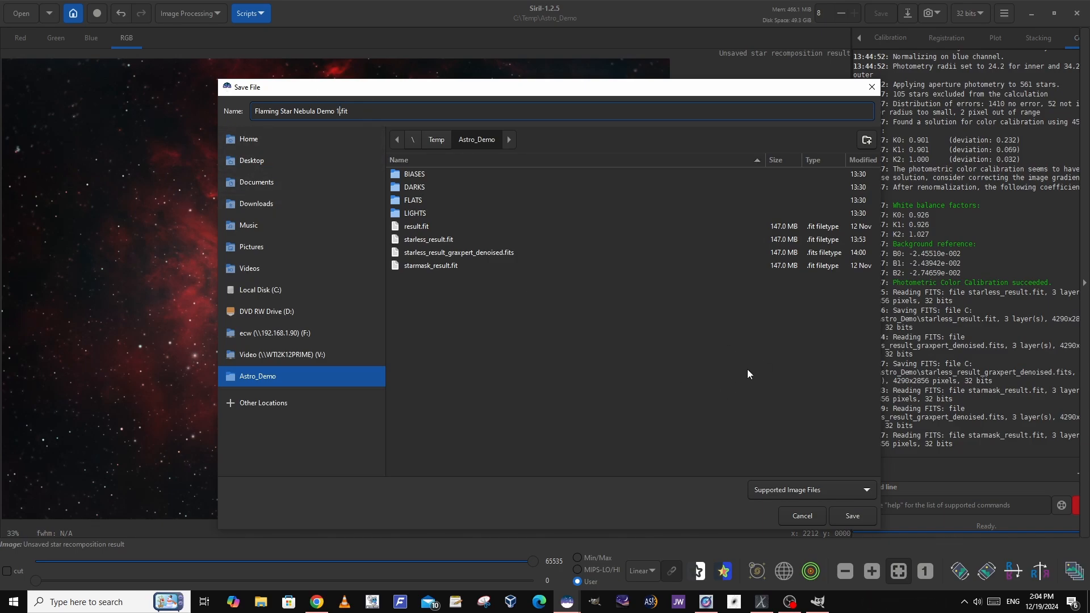
{"action": "left_click", "coordinate": [867, 492]}
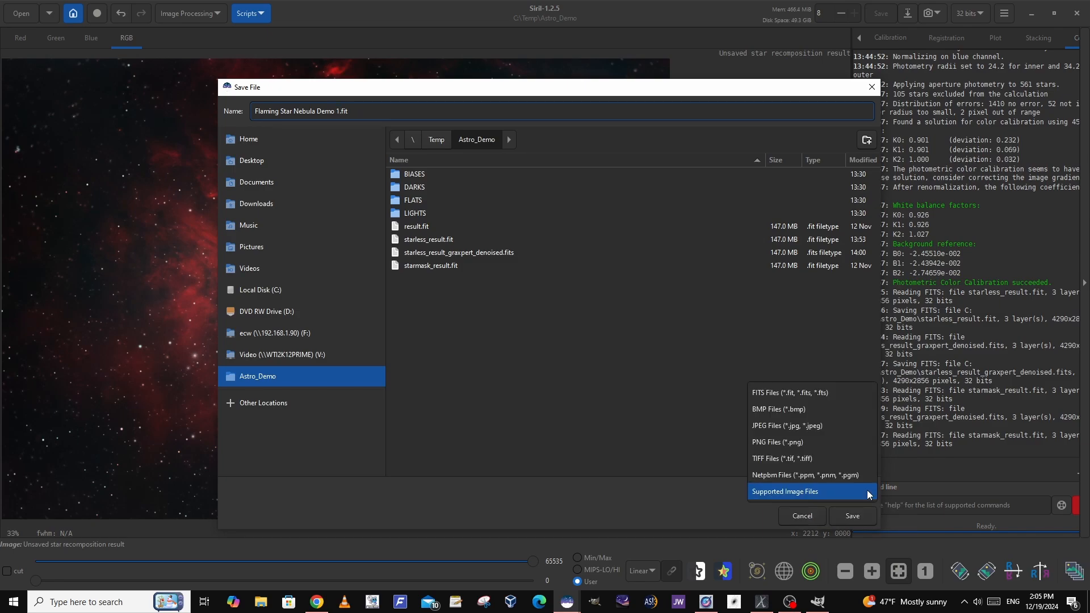
{"action": "left_click", "coordinate": [807, 429]}
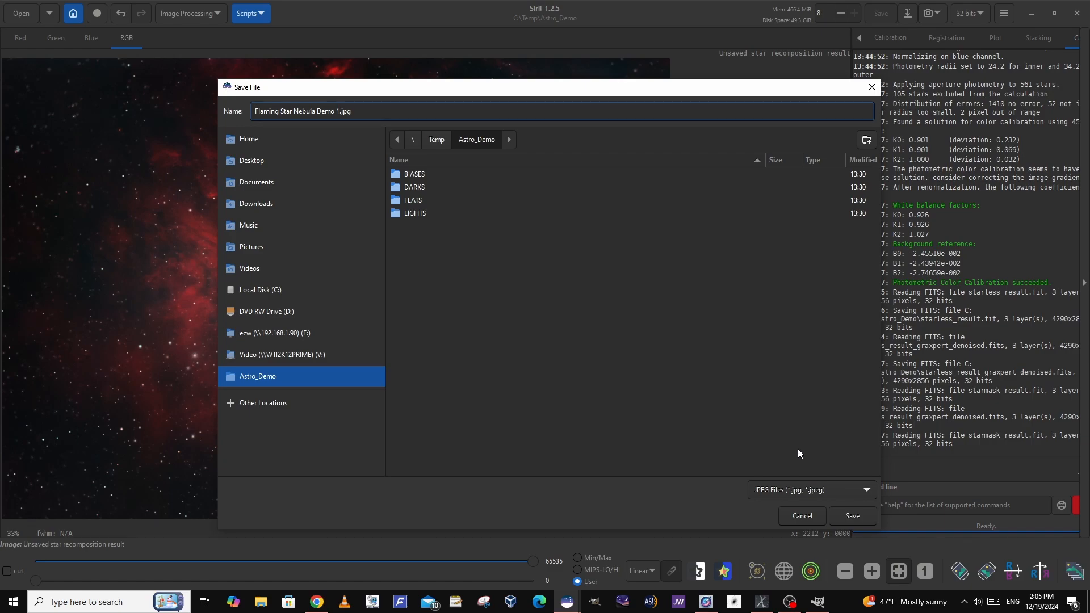
{"action": "left_click", "coordinate": [852, 517]}
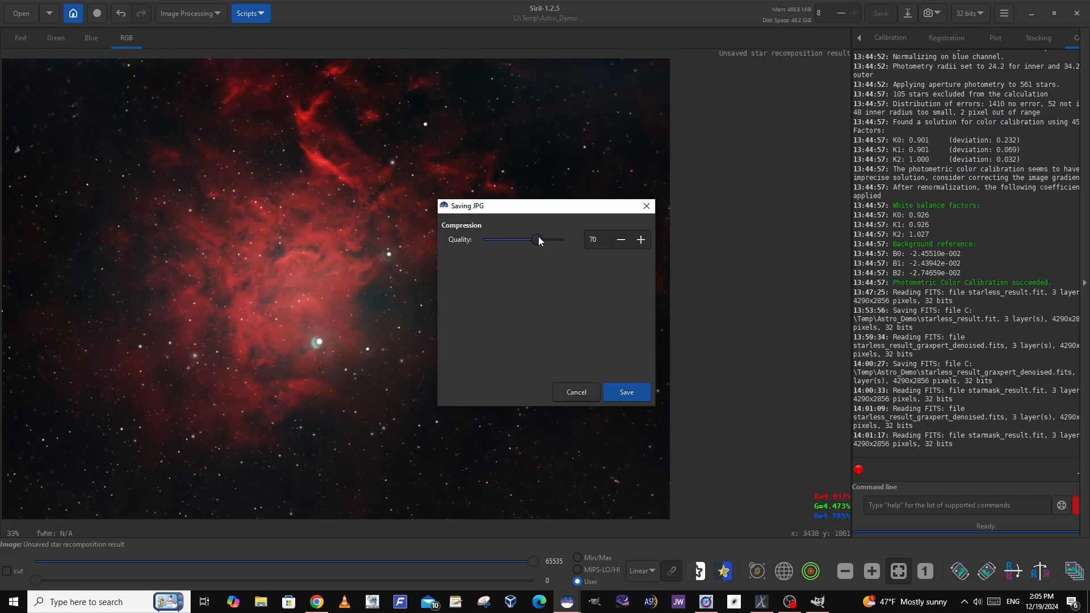
{"action": "left_click", "coordinate": [639, 393]}
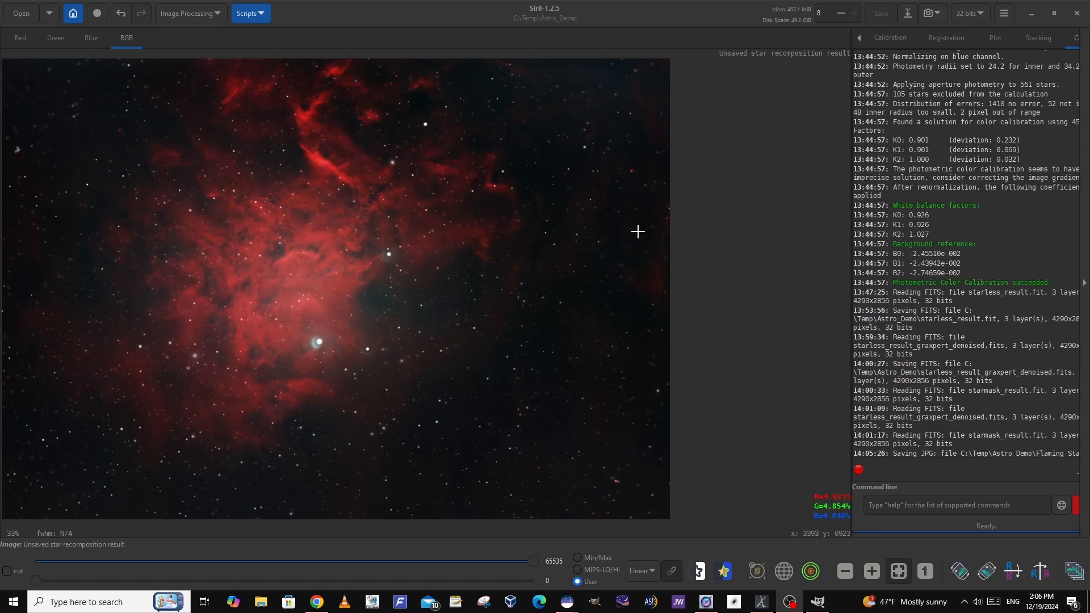
Switch to GIMP and return to the Siril window.
{"action": "left_click", "coordinate": [818, 602]}
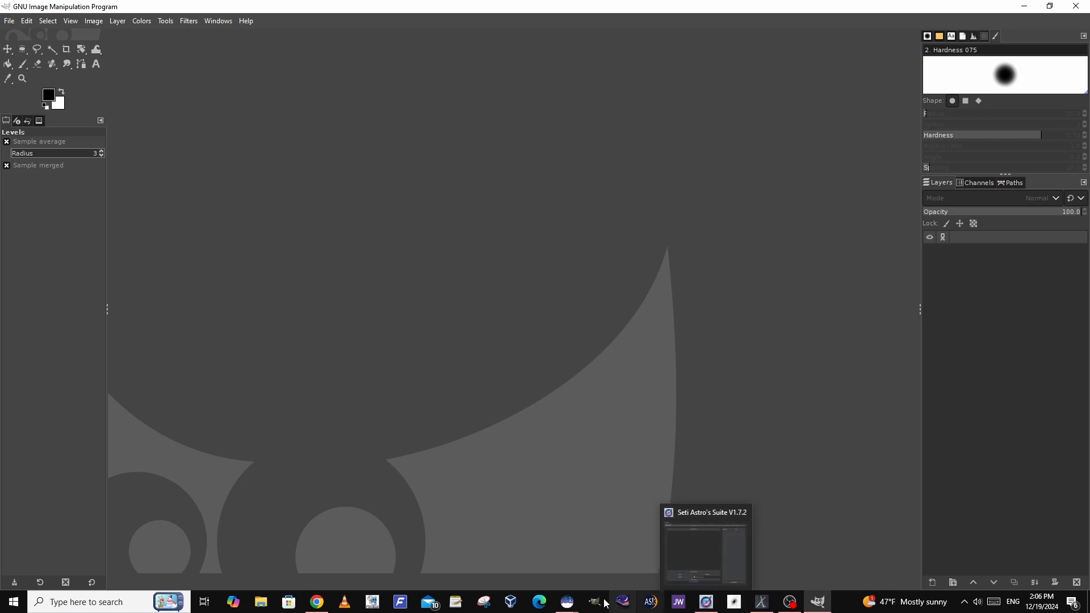
{"action": "mouse_move", "coordinate": [568, 603]}
{"action": "left_click", "coordinate": [586, 542]}
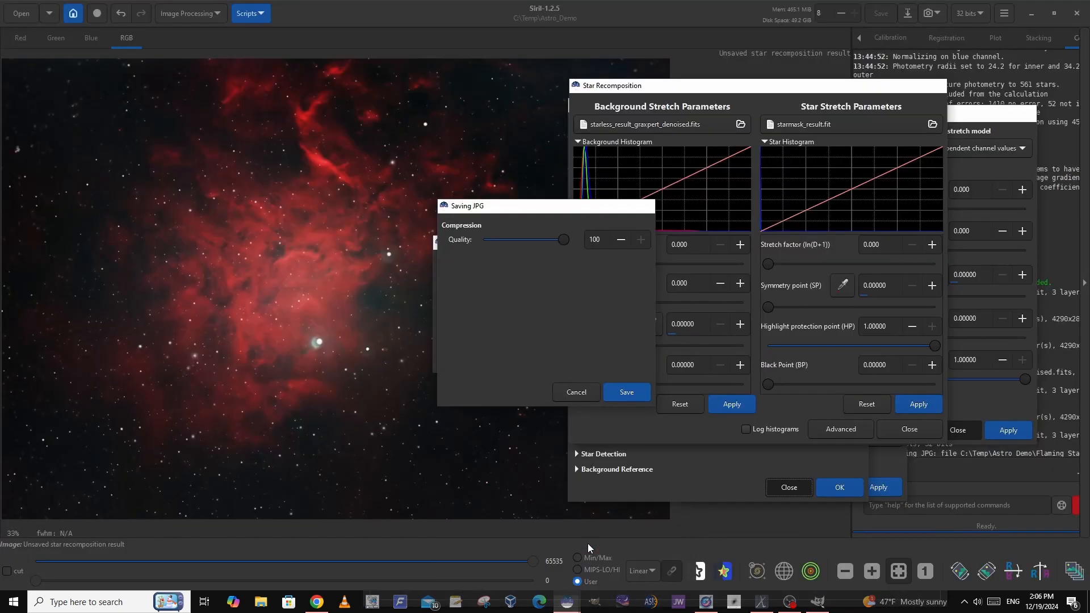